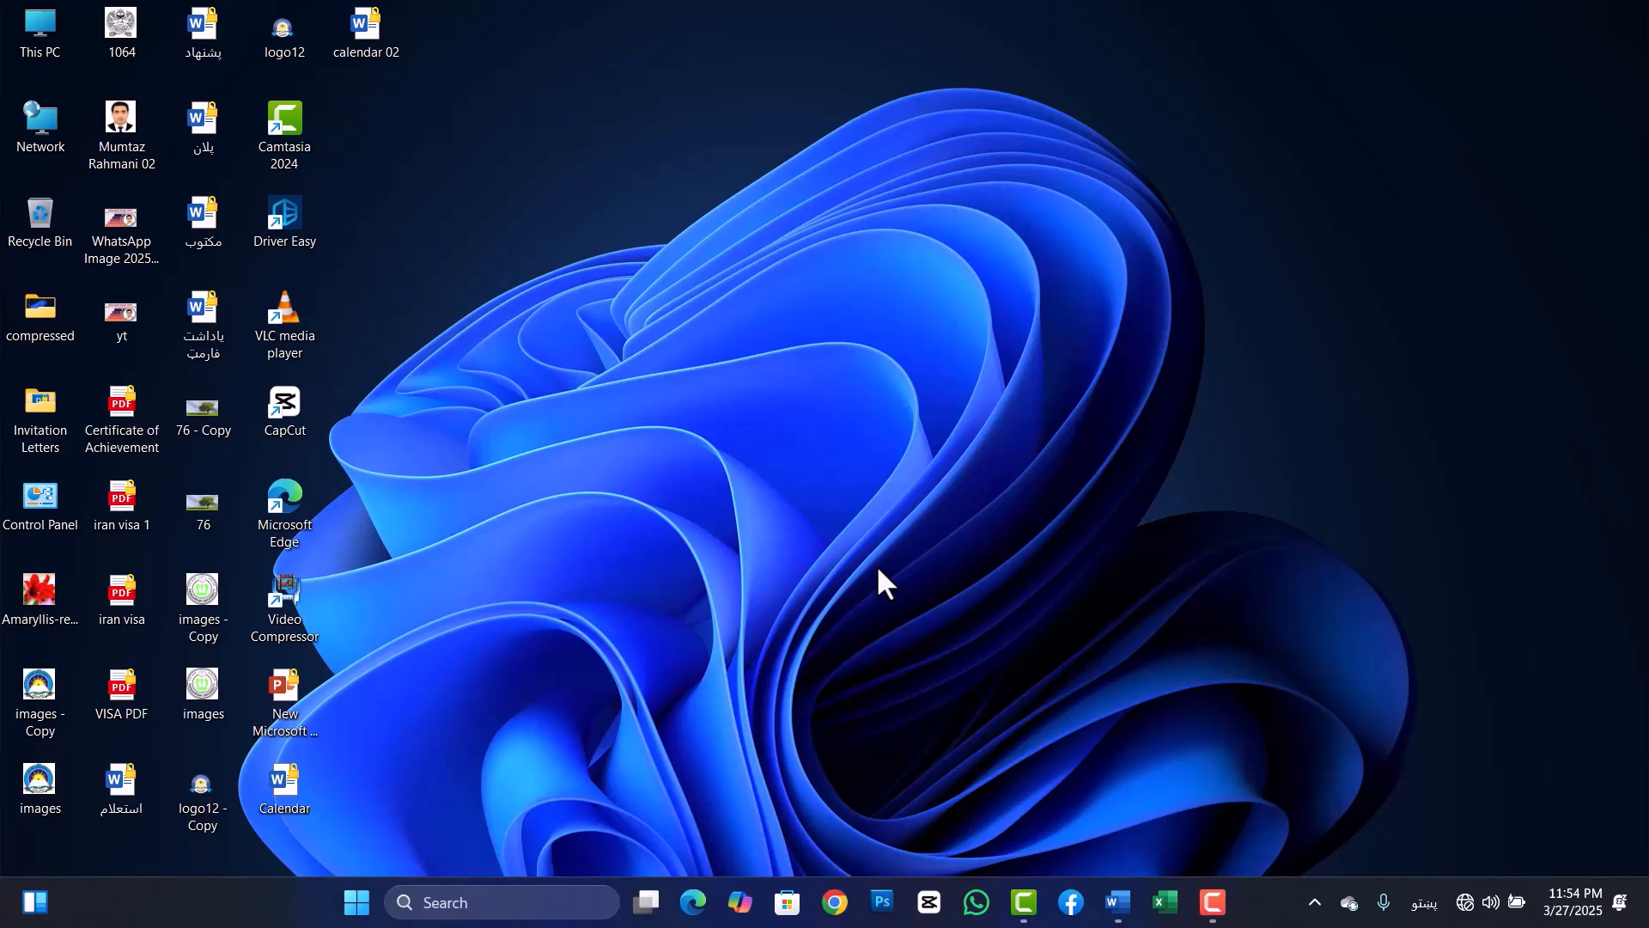
- Bring up the finished calendar 02 document in Word to view its design and close it
{"action": "left_click", "coordinate": [1119, 905]}
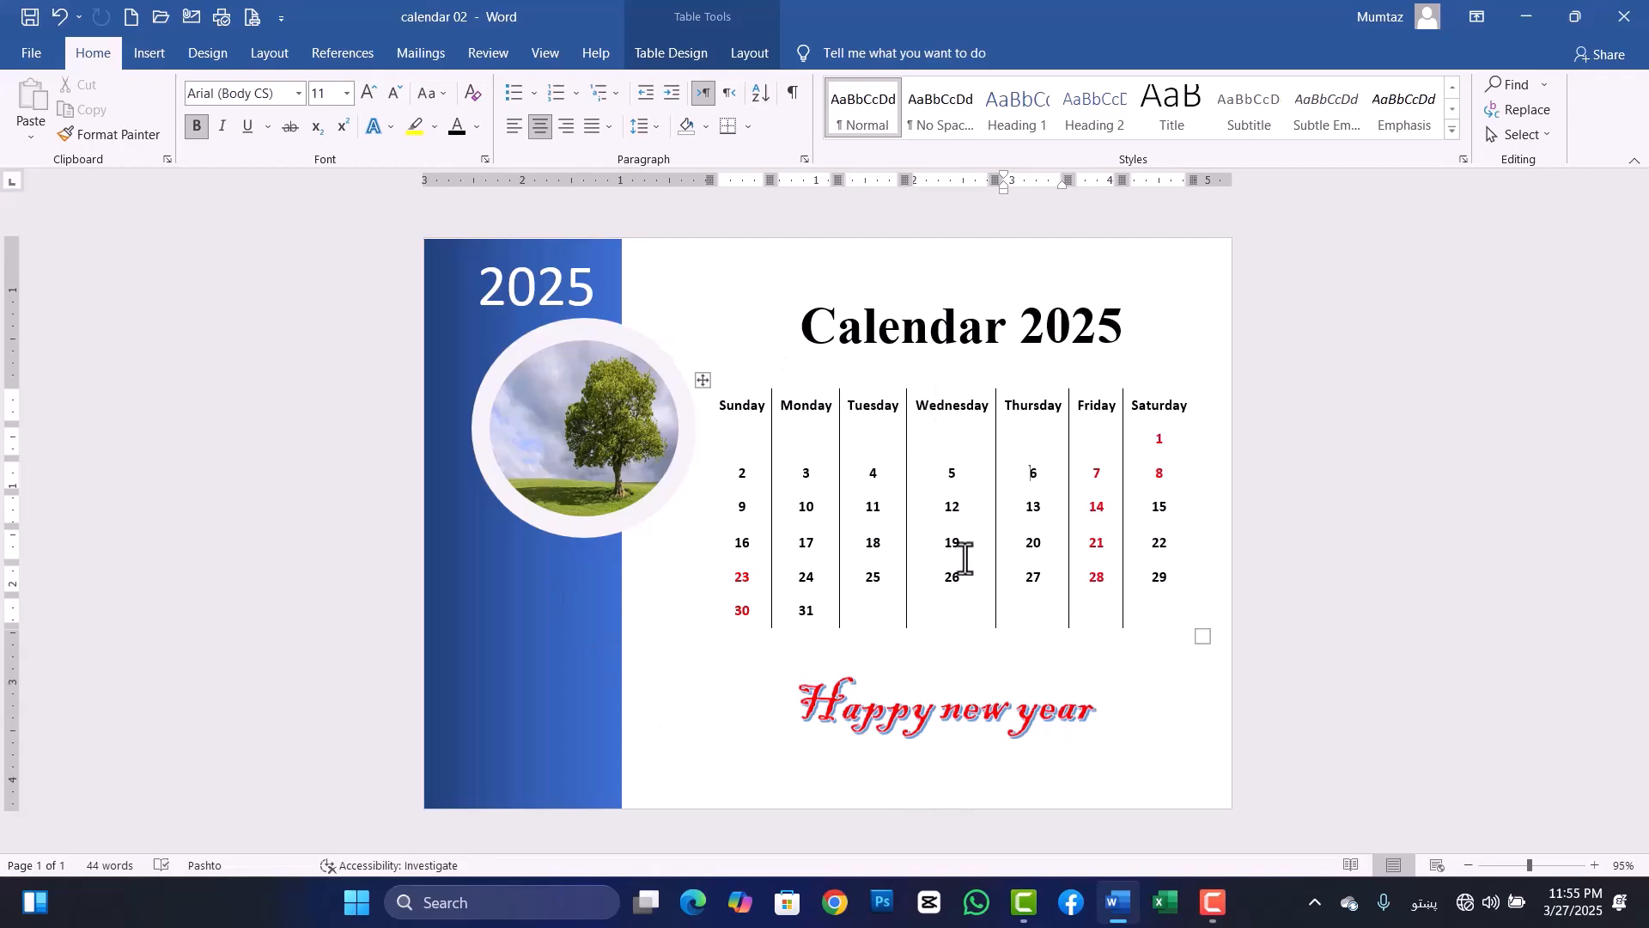
{"action": "left_click", "coordinate": [1619, 20]}
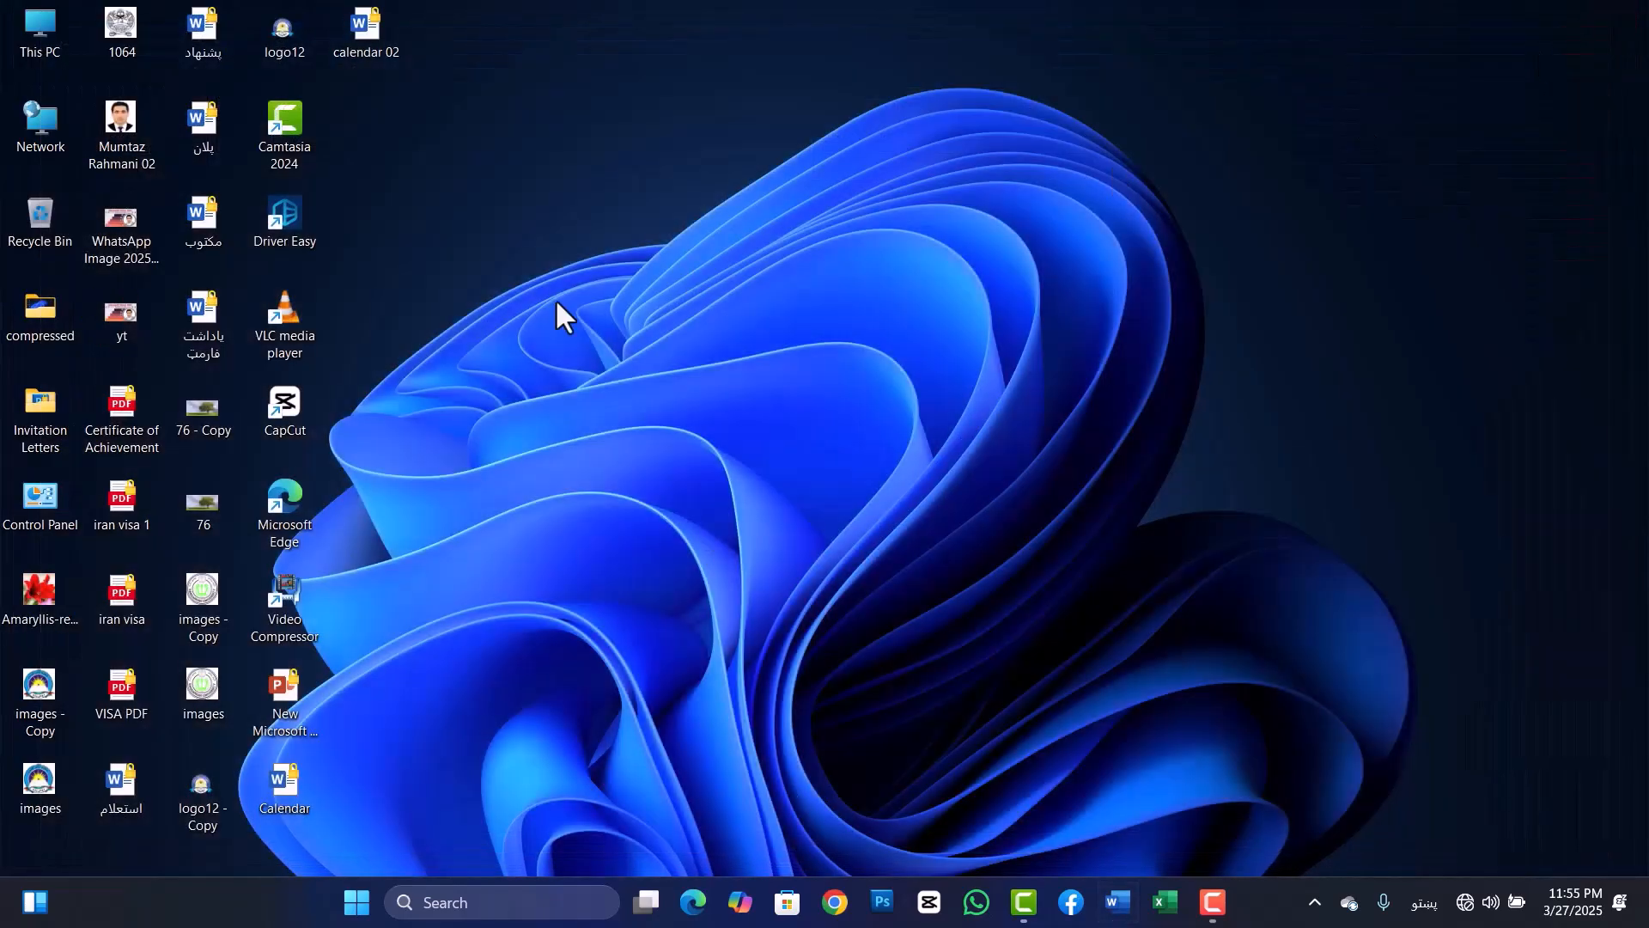
{"action": "right_click", "coordinate": [555, 297]}
{"action": "left_click", "coordinate": [611, 391]}
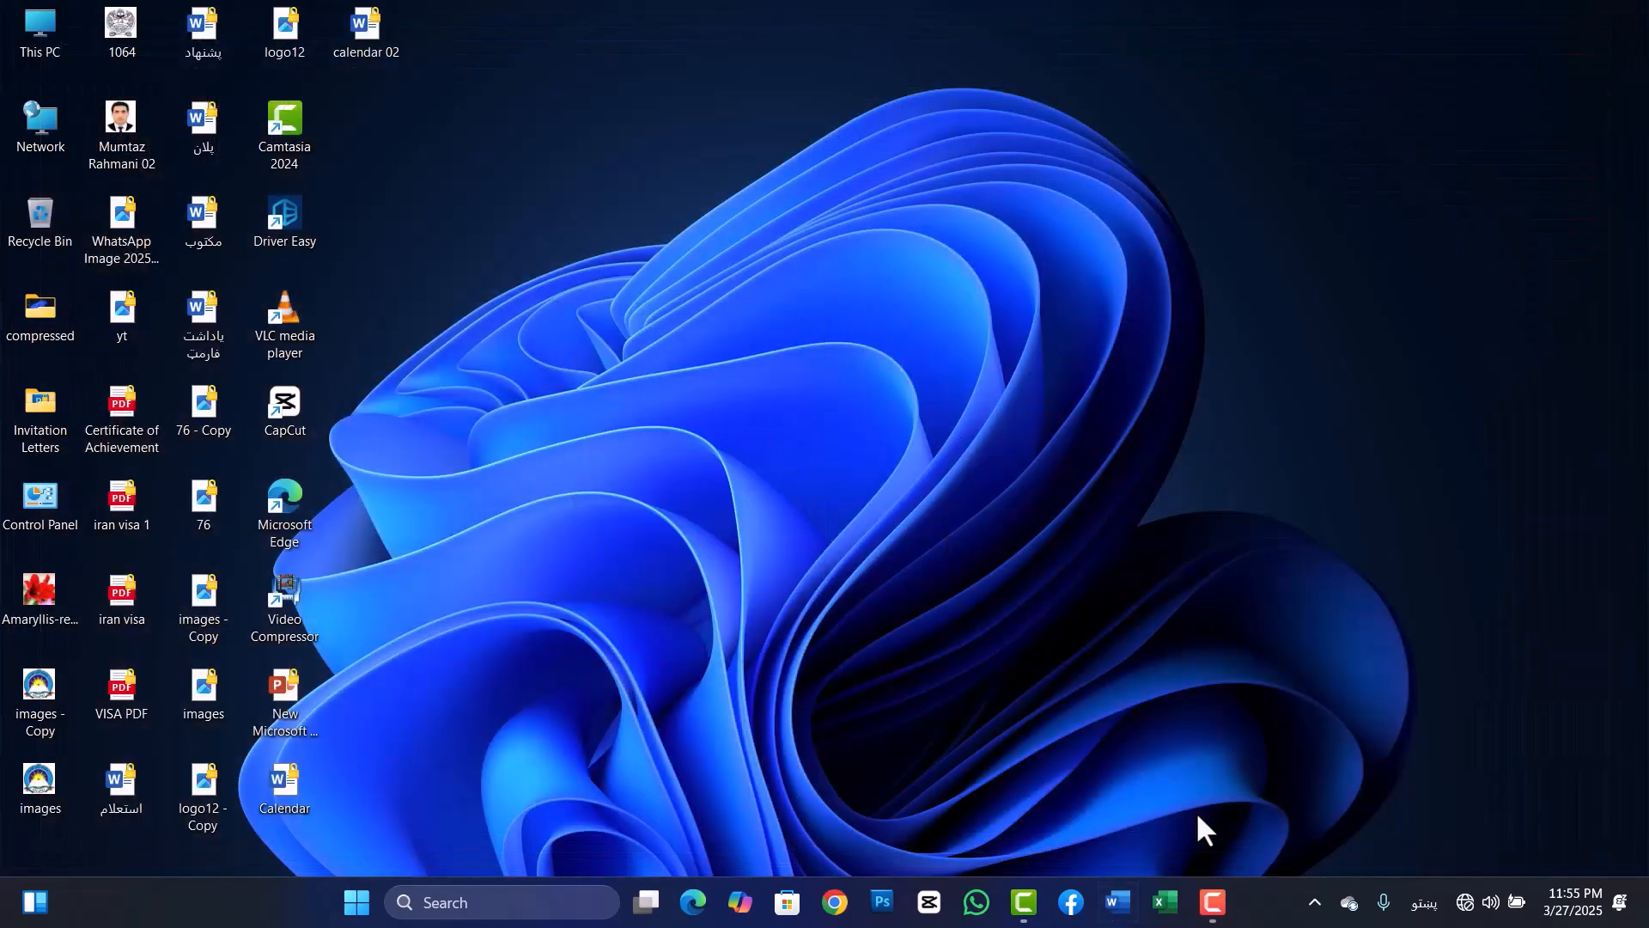
{"action": "mouse_move", "coordinate": [1217, 907]}
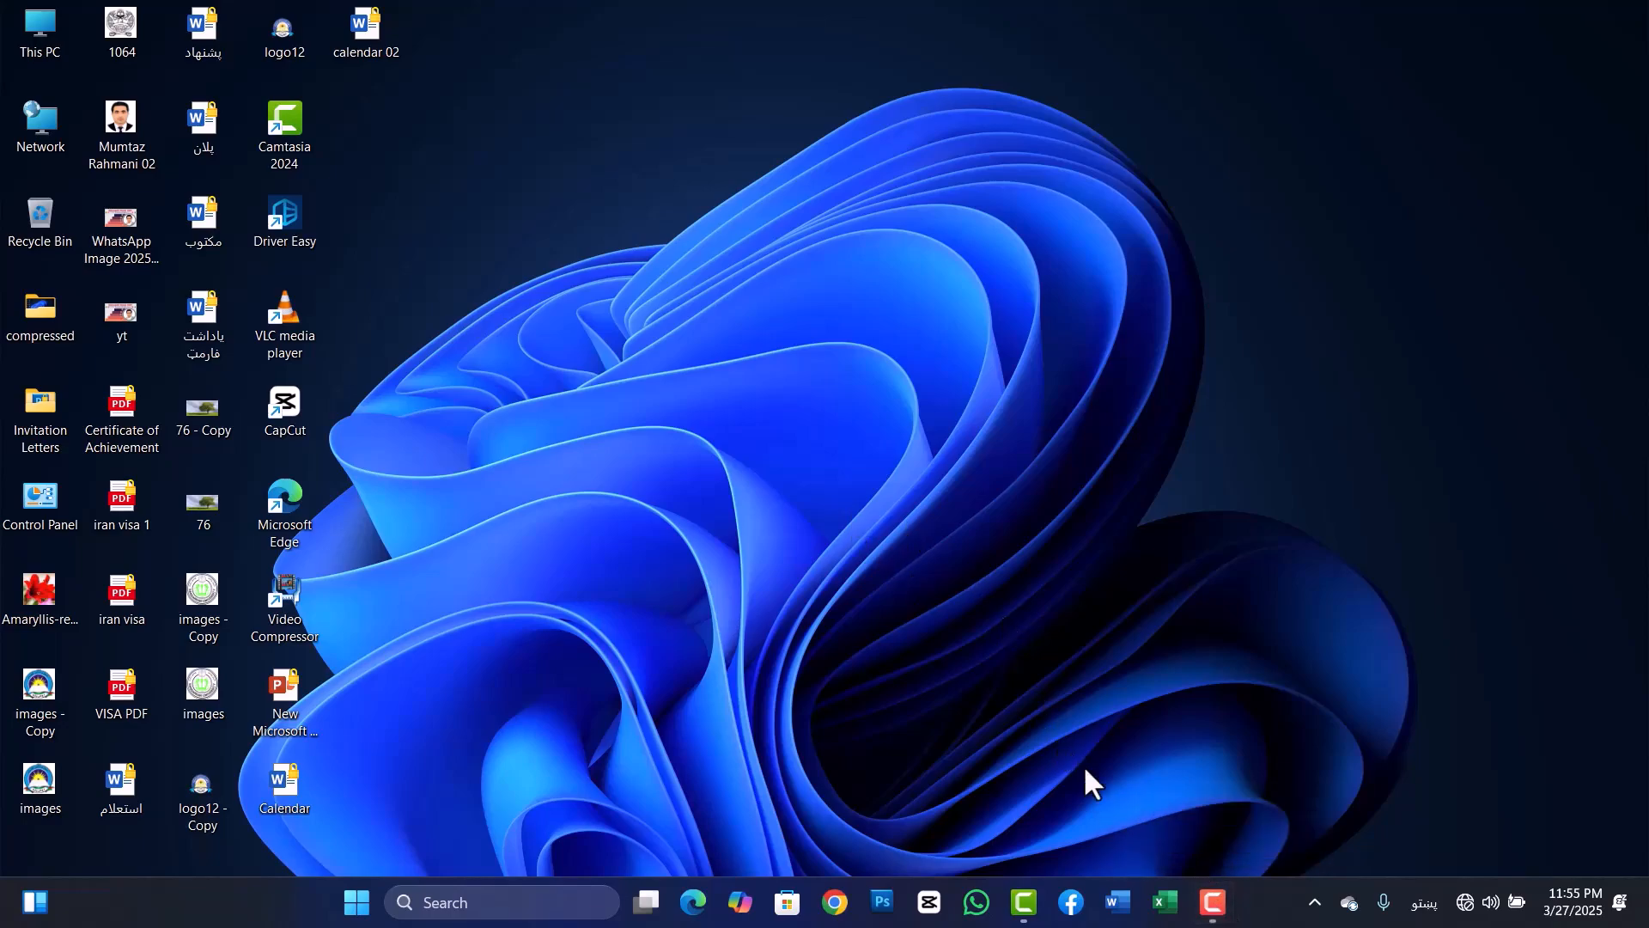
- Create a new blank document in Word and set its page orientation to Landscape
{"action": "left_click", "coordinate": [1119, 904]}
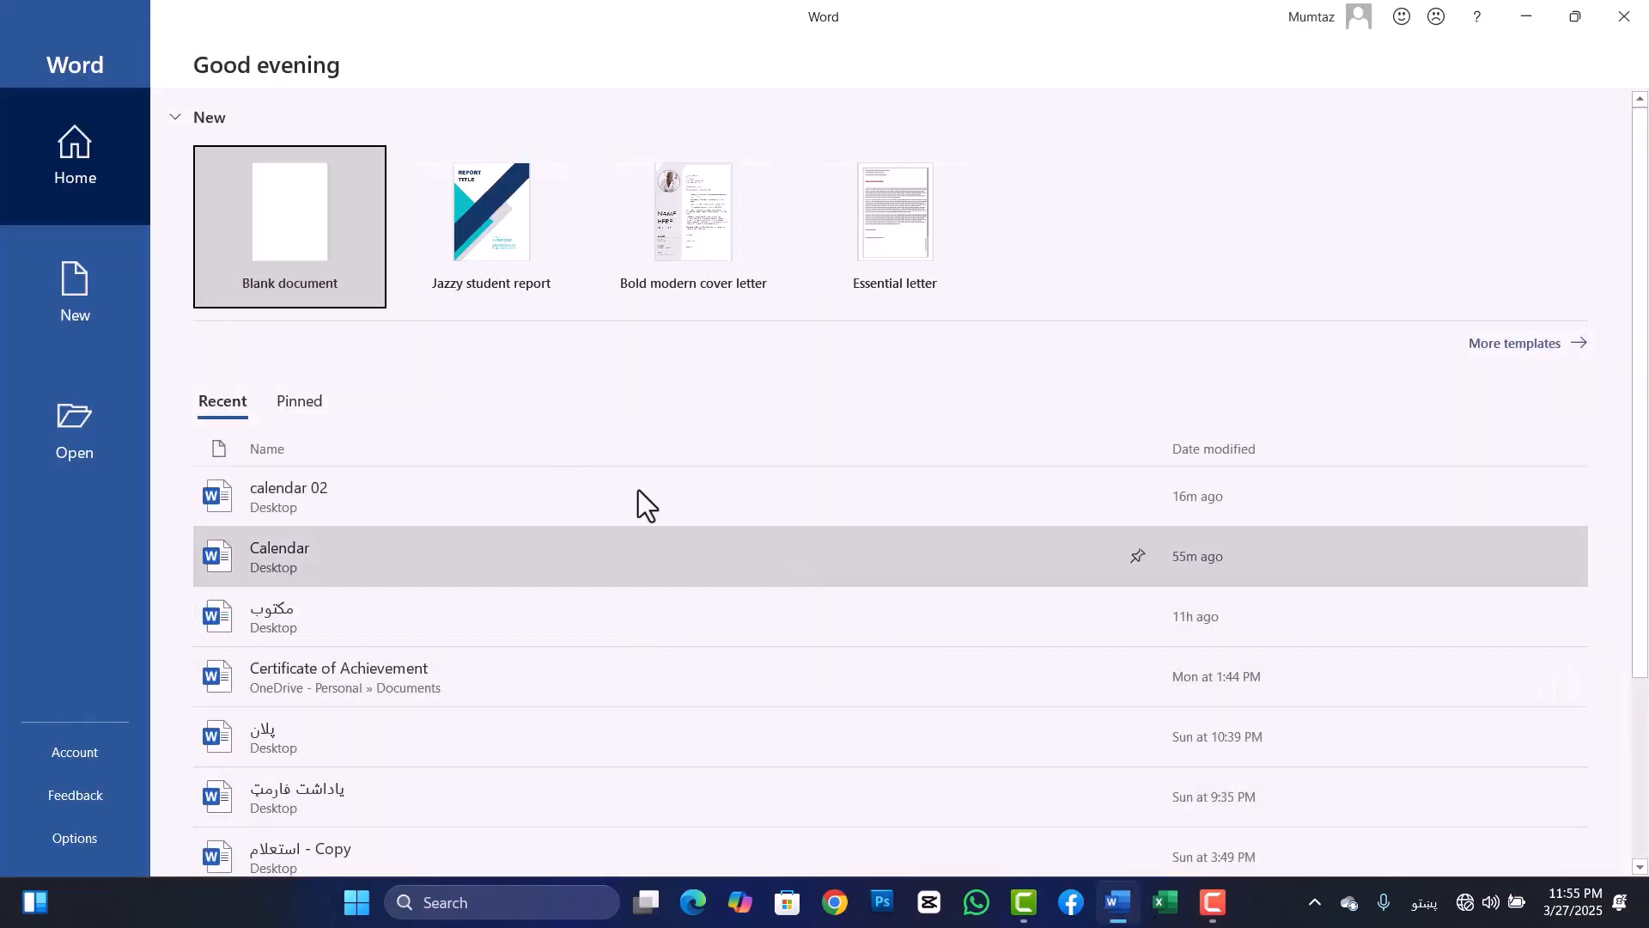
{"action": "left_click", "coordinate": [328, 225]}
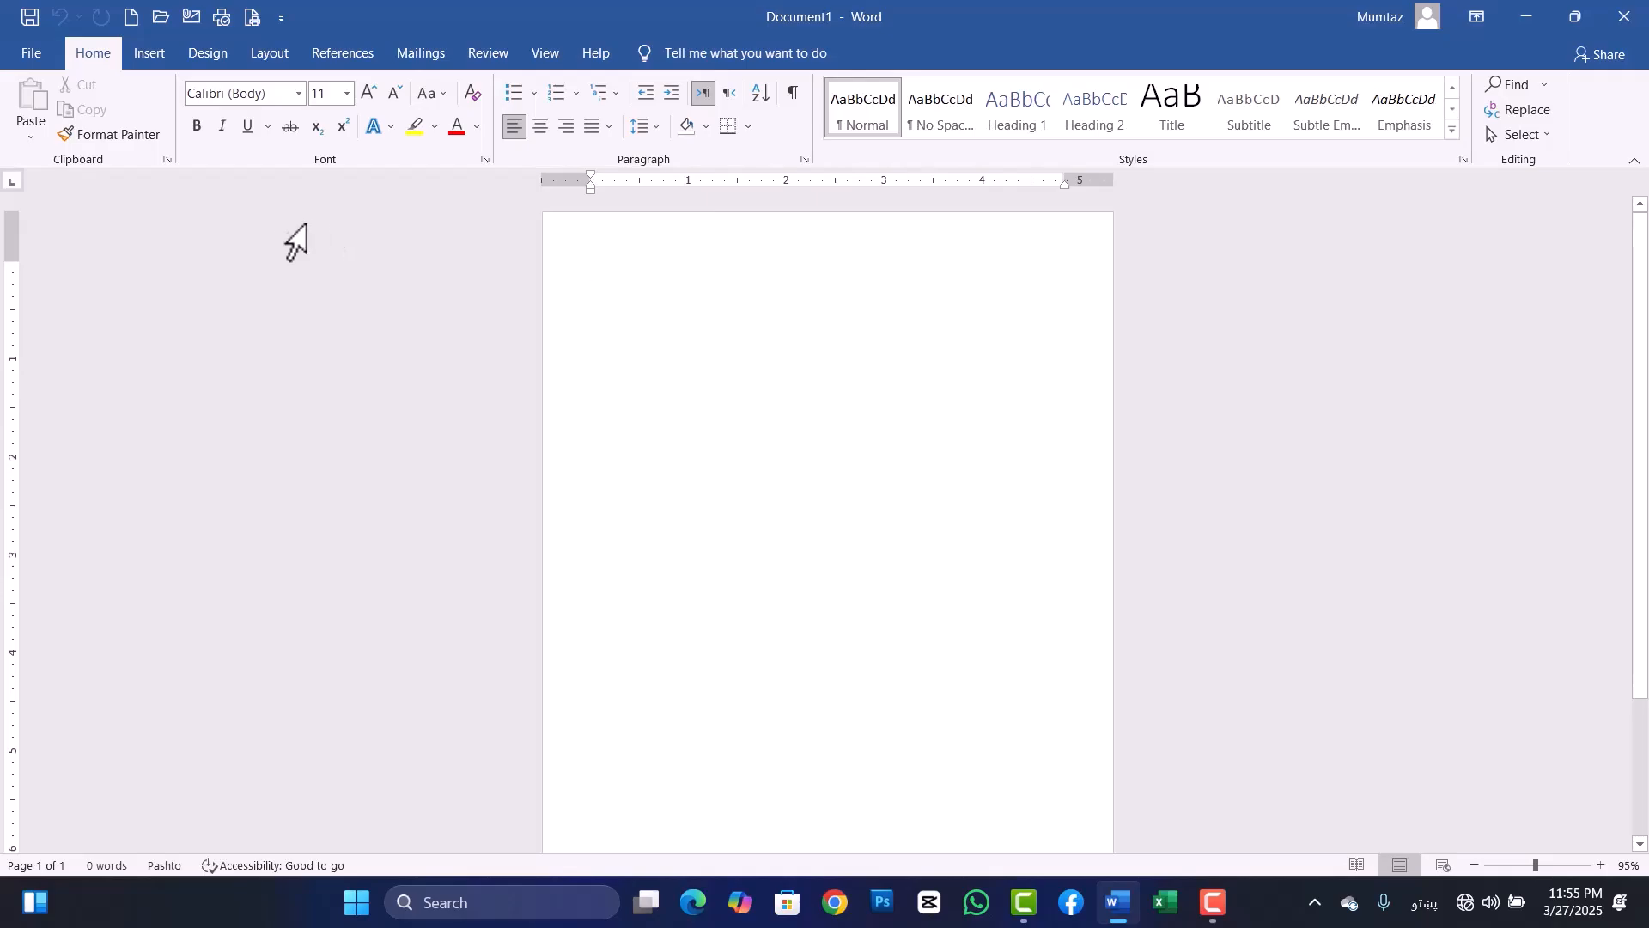
{"action": "left_click", "coordinate": [242, 59]}
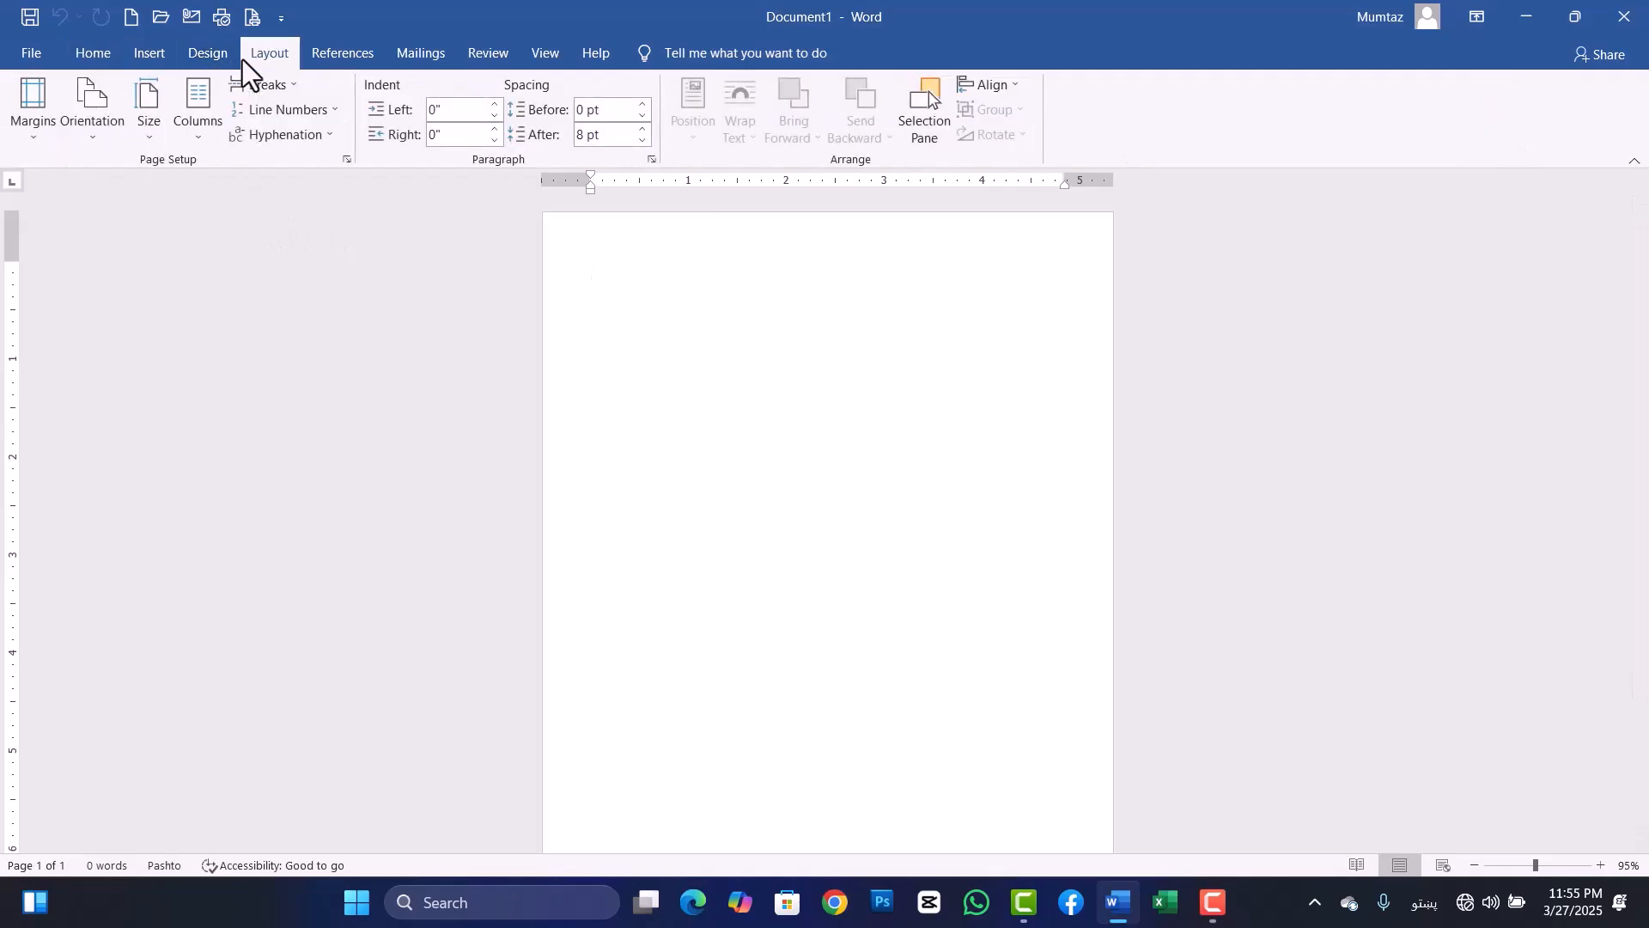
{"action": "left_click", "coordinate": [115, 112]}
{"action": "left_click", "coordinate": [138, 218]}
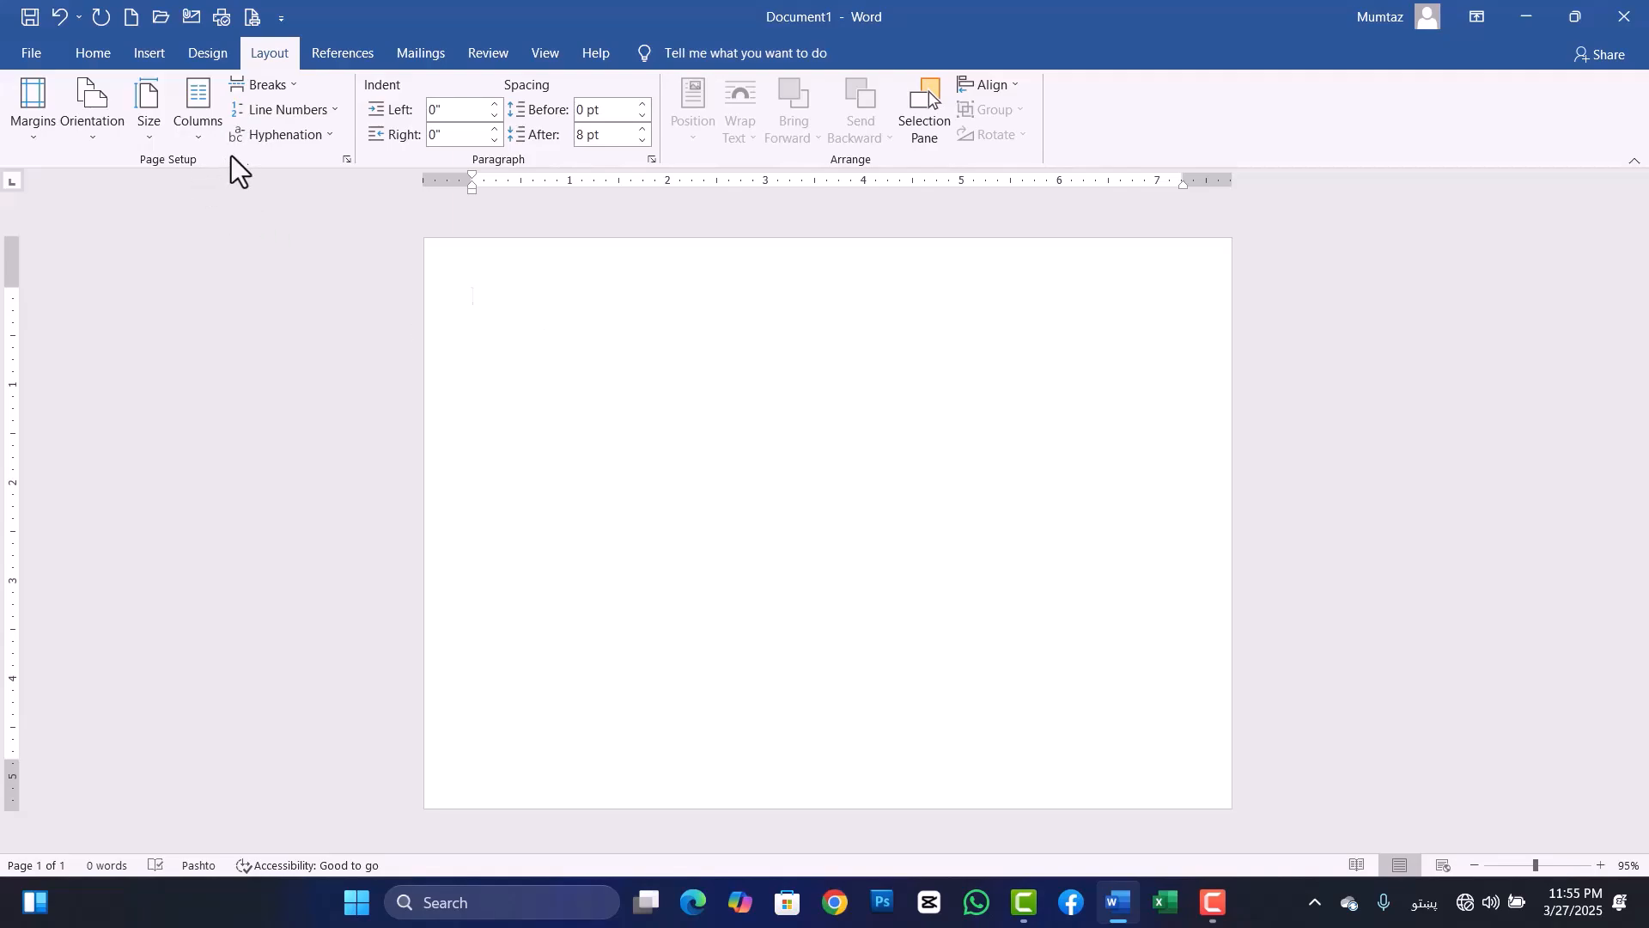
- Start a page border for the whole document and set its line color to the theme blue
{"action": "left_click", "coordinate": [107, 60]}
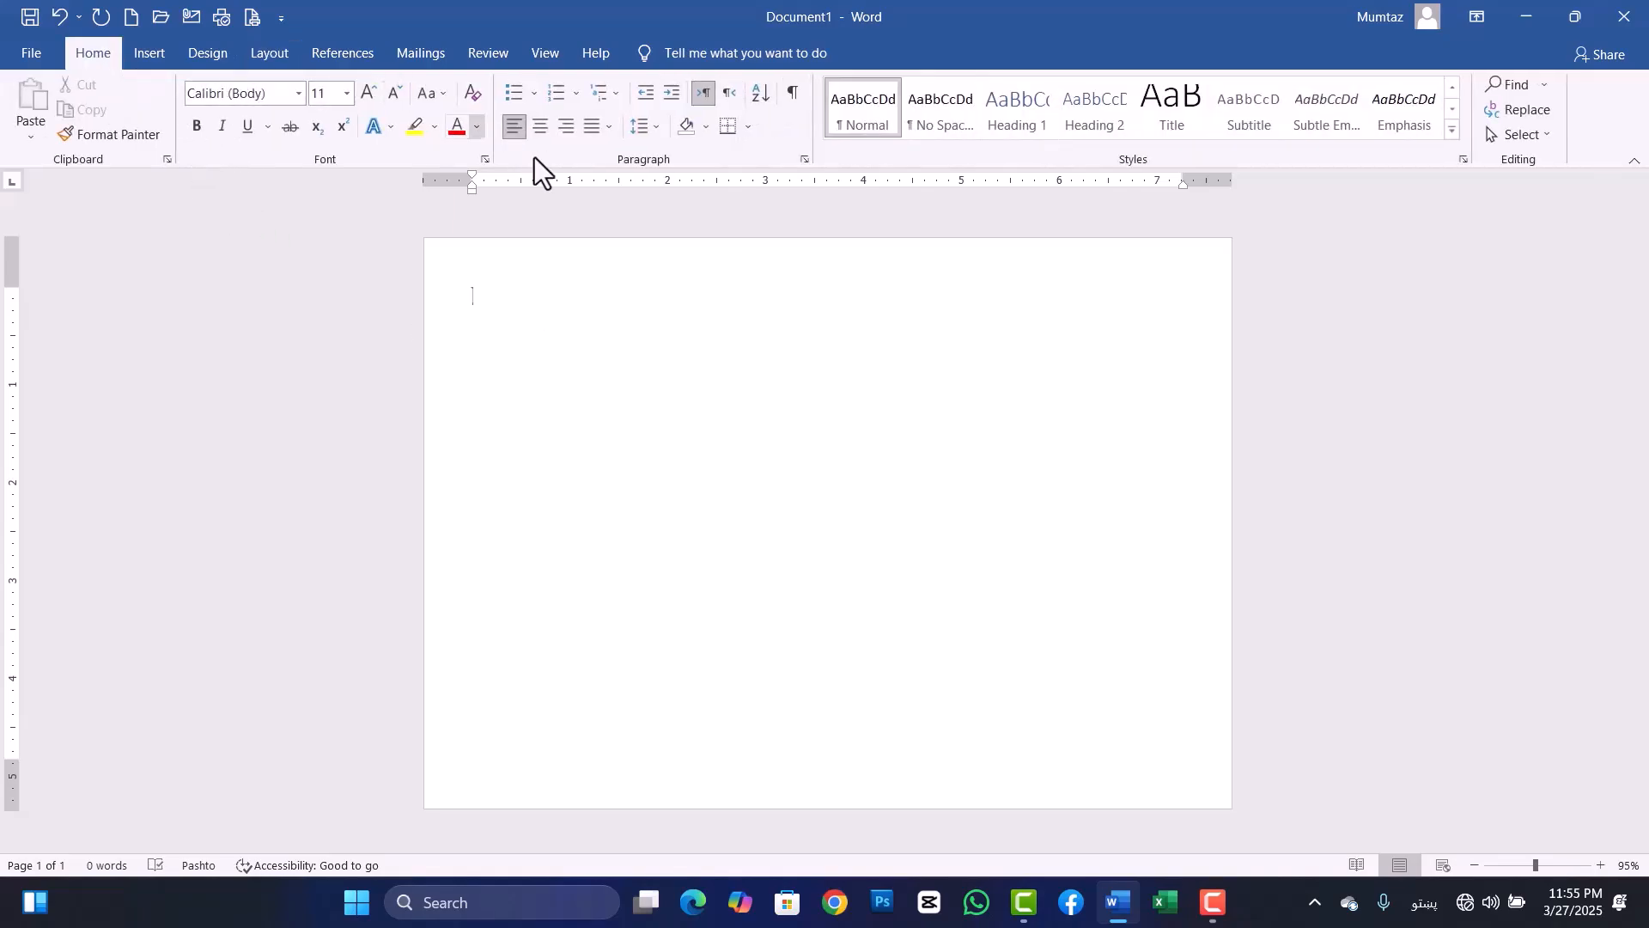
{"action": "left_click", "coordinate": [752, 134]}
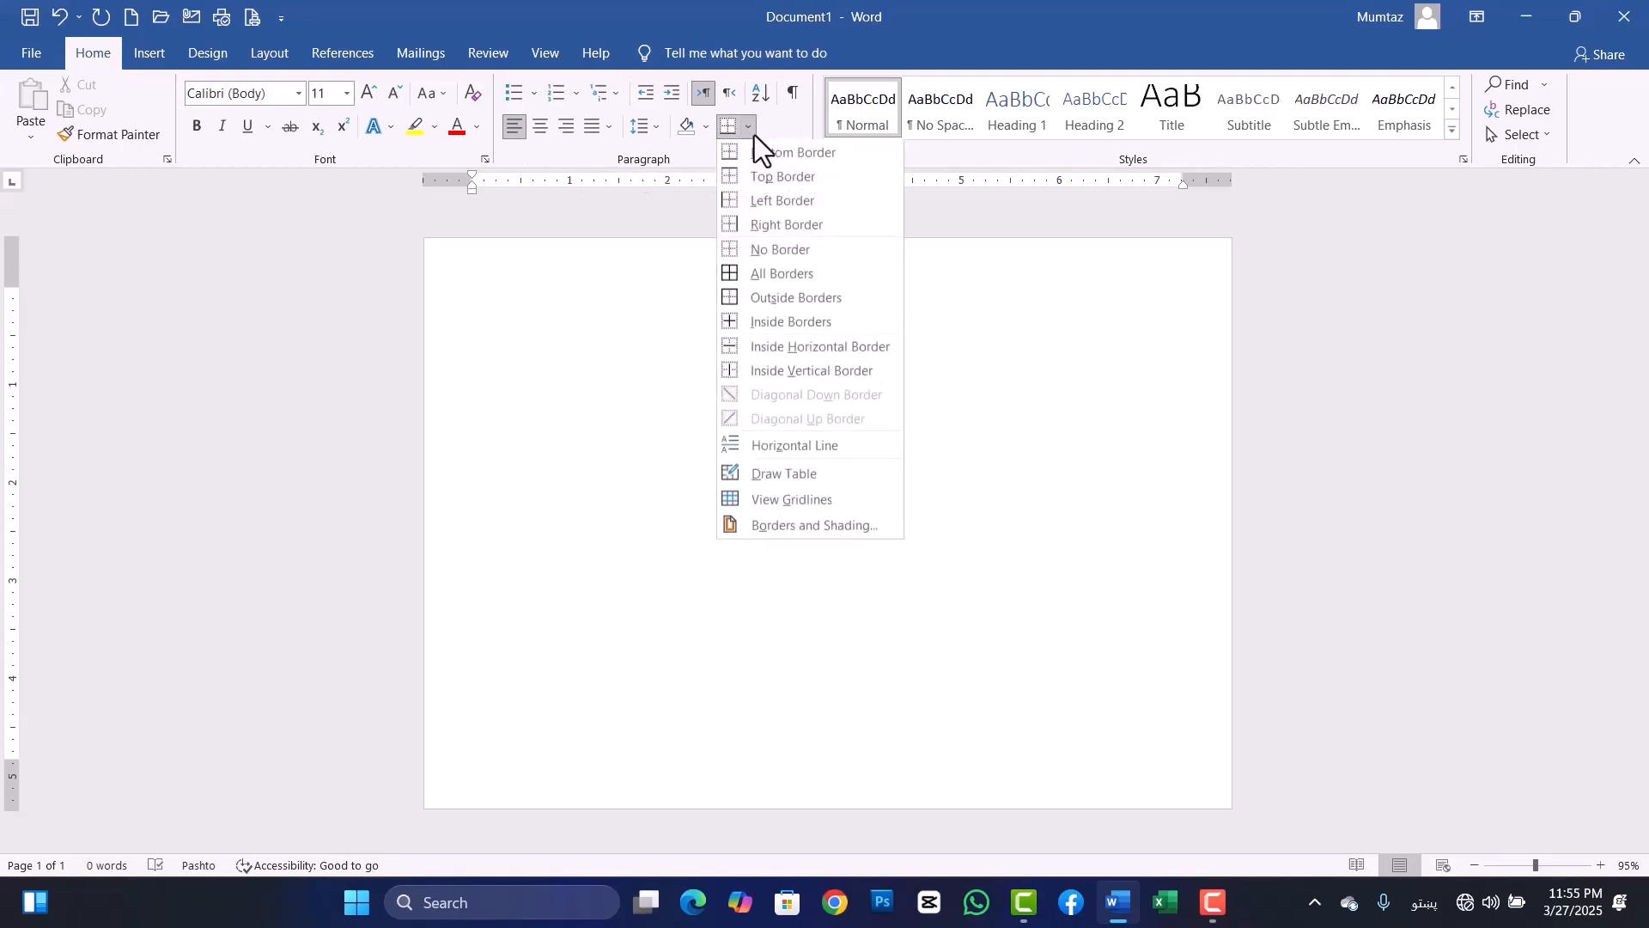
{"action": "left_click", "coordinate": [783, 522]}
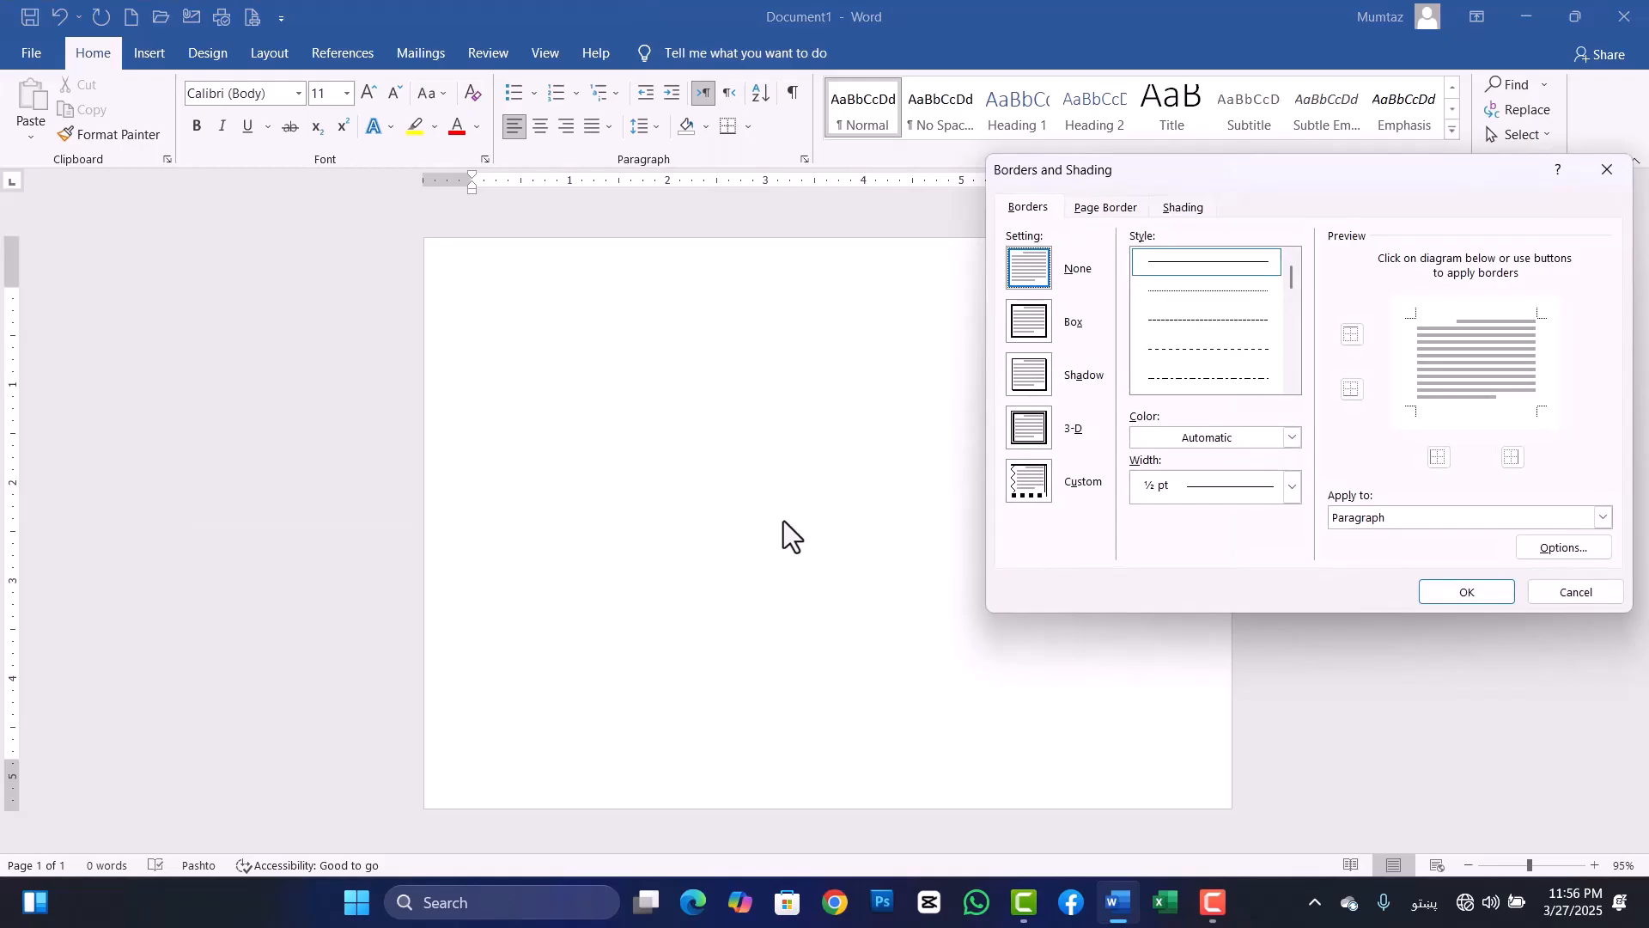
{"action": "left_click", "coordinate": [1106, 210]}
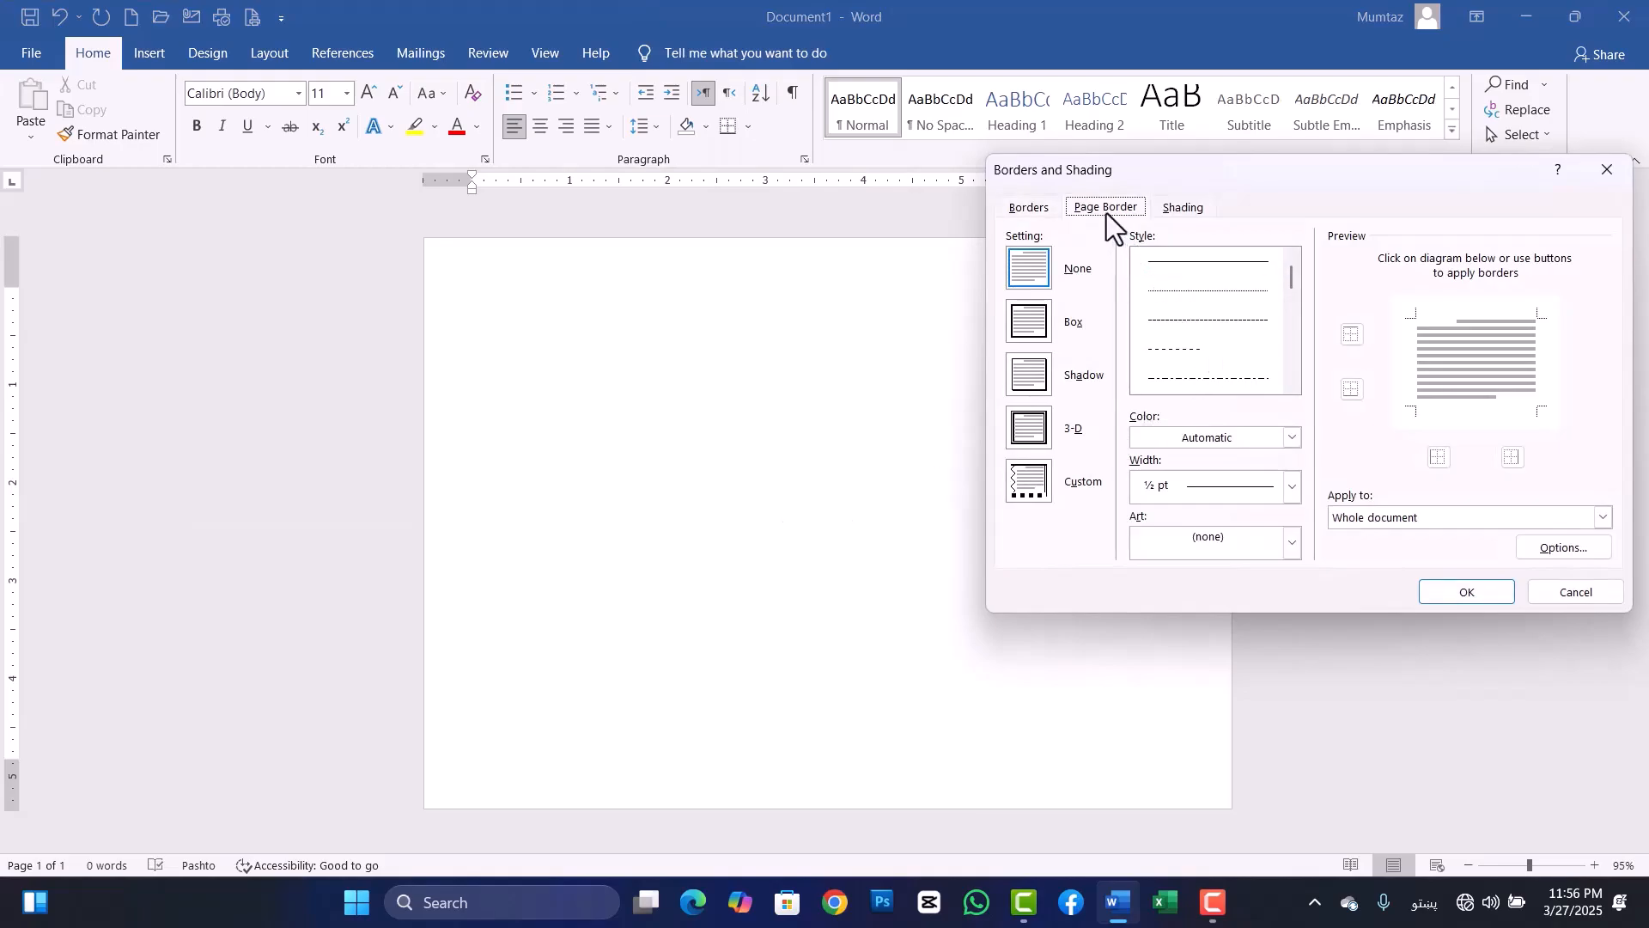
{"action": "left_click", "coordinate": [1292, 383]}
{"action": "left_click", "coordinate": [1291, 383]}
{"action": "left_click", "coordinate": [1292, 383]}
{"action": "left_click", "coordinate": [1292, 383]}
{"action": "left_click", "coordinate": [1291, 383]}
{"action": "left_click", "coordinate": [1292, 383]}
{"action": "left_click_drag", "start_coordinate": [1292, 315], "coordinate": [1287, 223]}
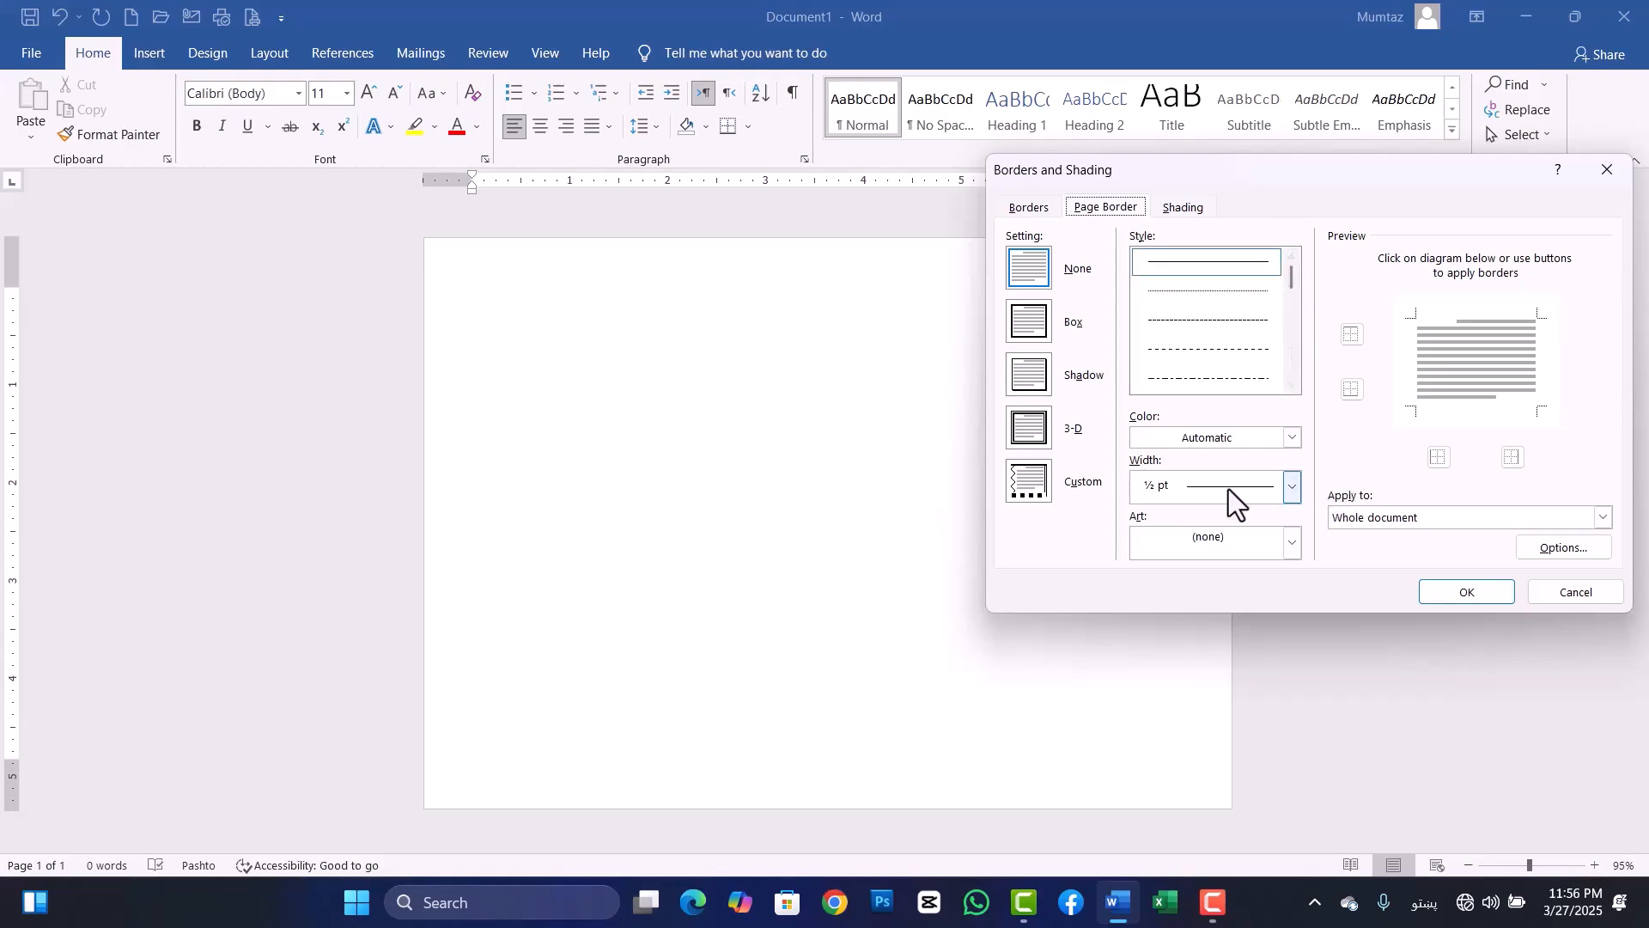
{"action": "left_click", "coordinate": [1298, 445]}
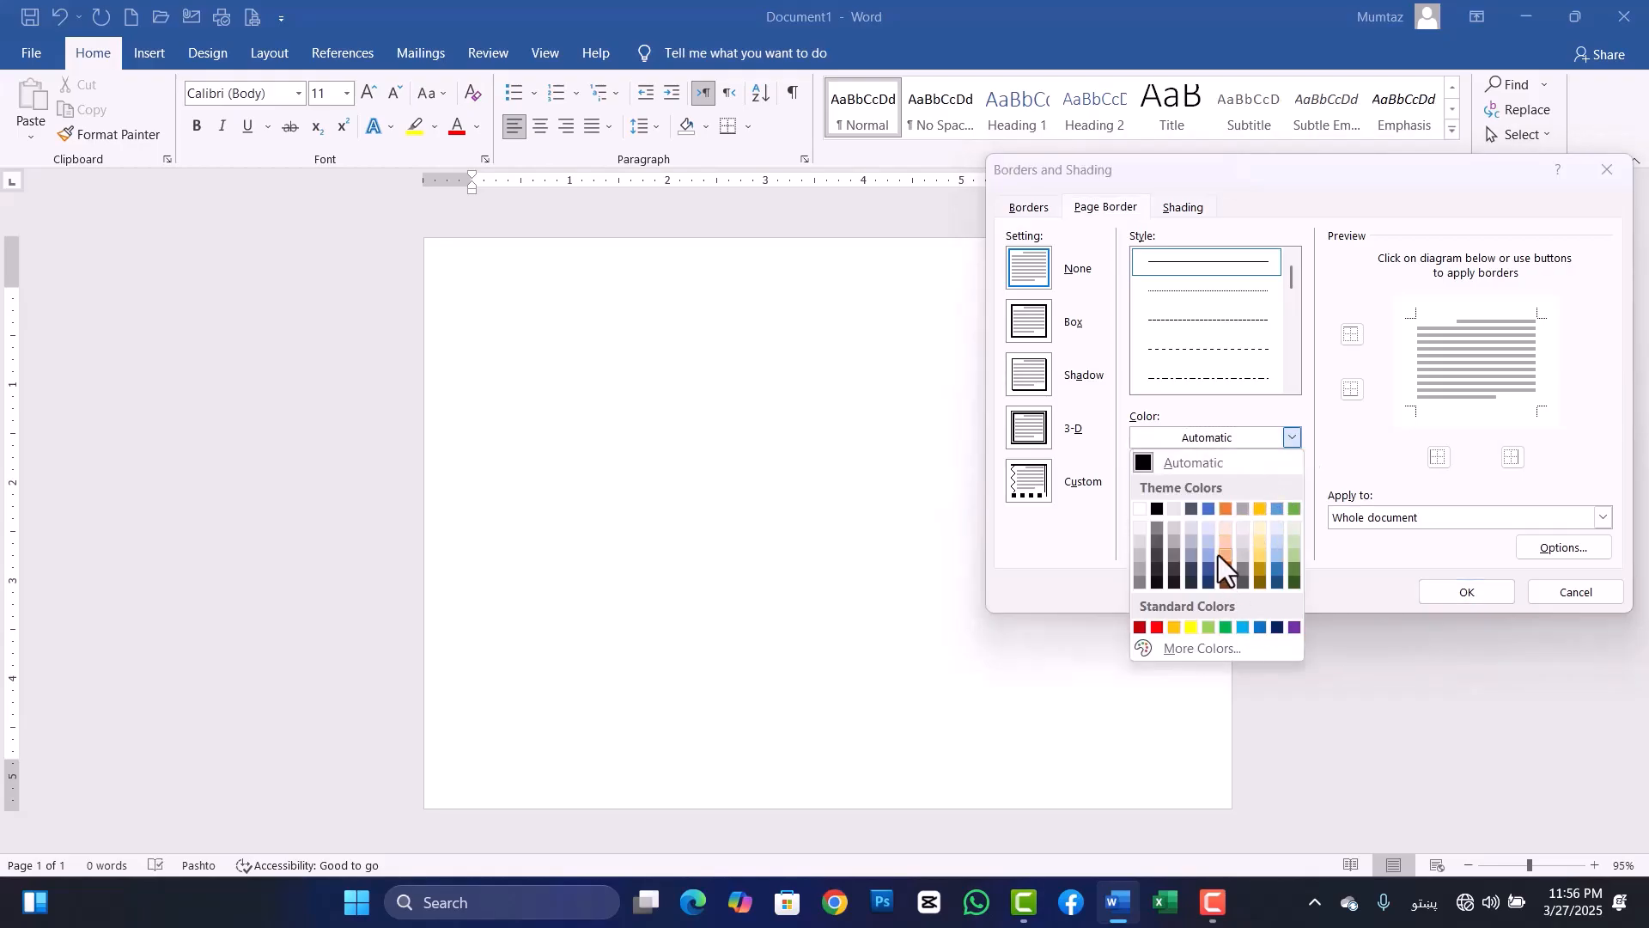
{"action": "left_click", "coordinate": [1212, 514]}
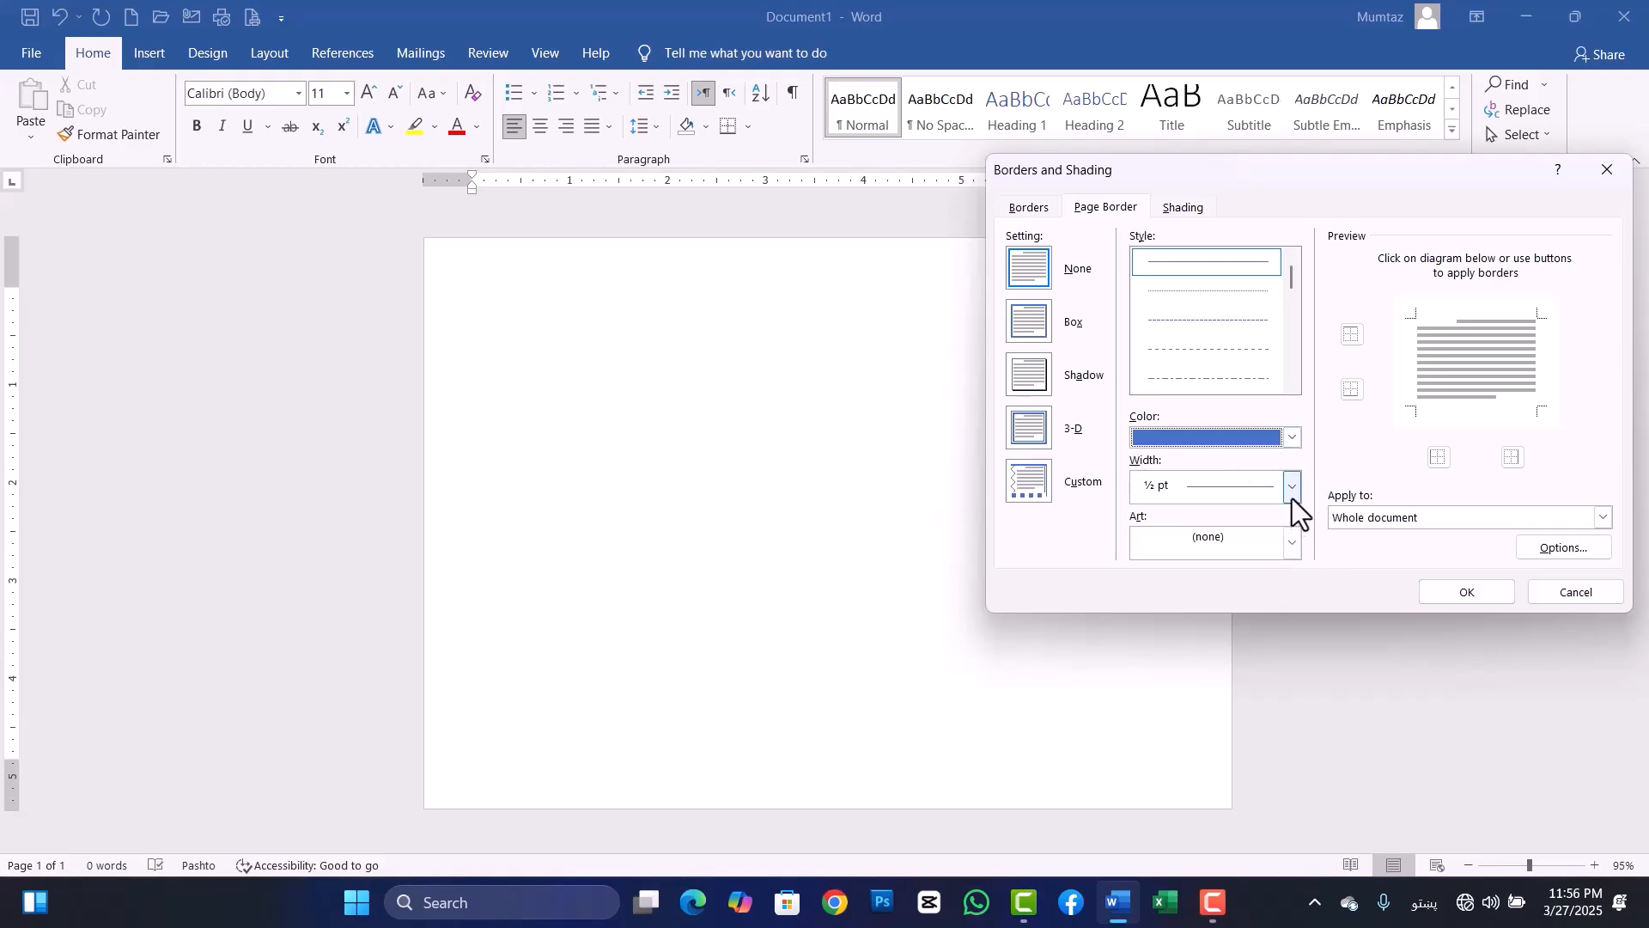
- Set the page border's line width to 6 pt
{"action": "left_click", "coordinate": [1292, 498]}
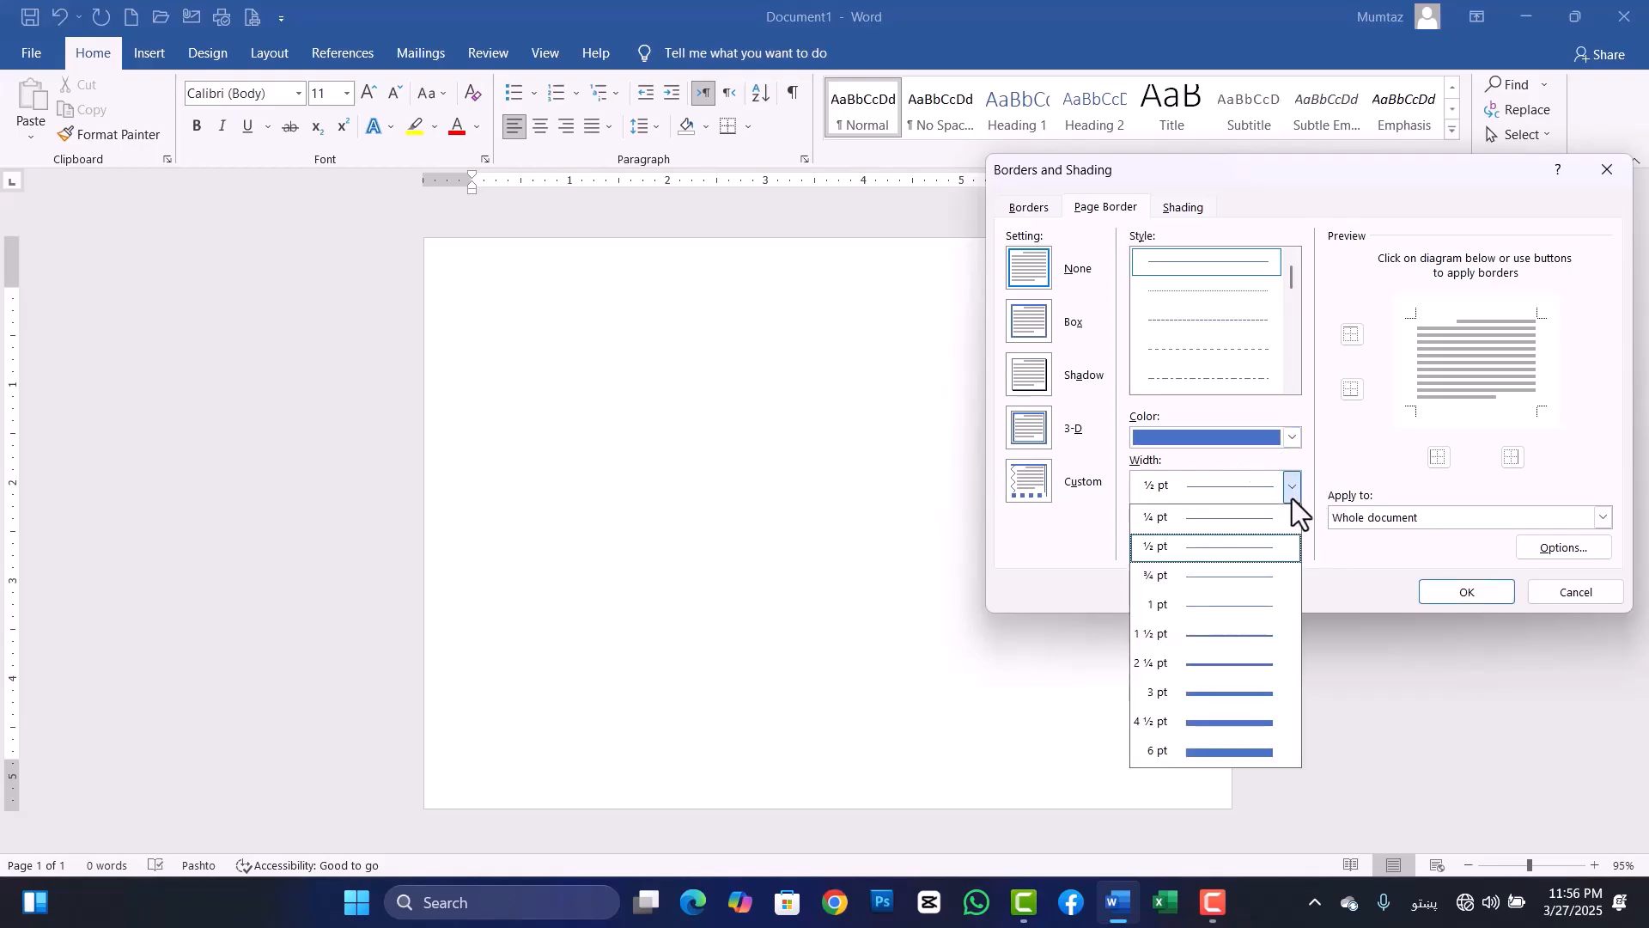
{"action": "left_click", "coordinate": [1258, 738]}
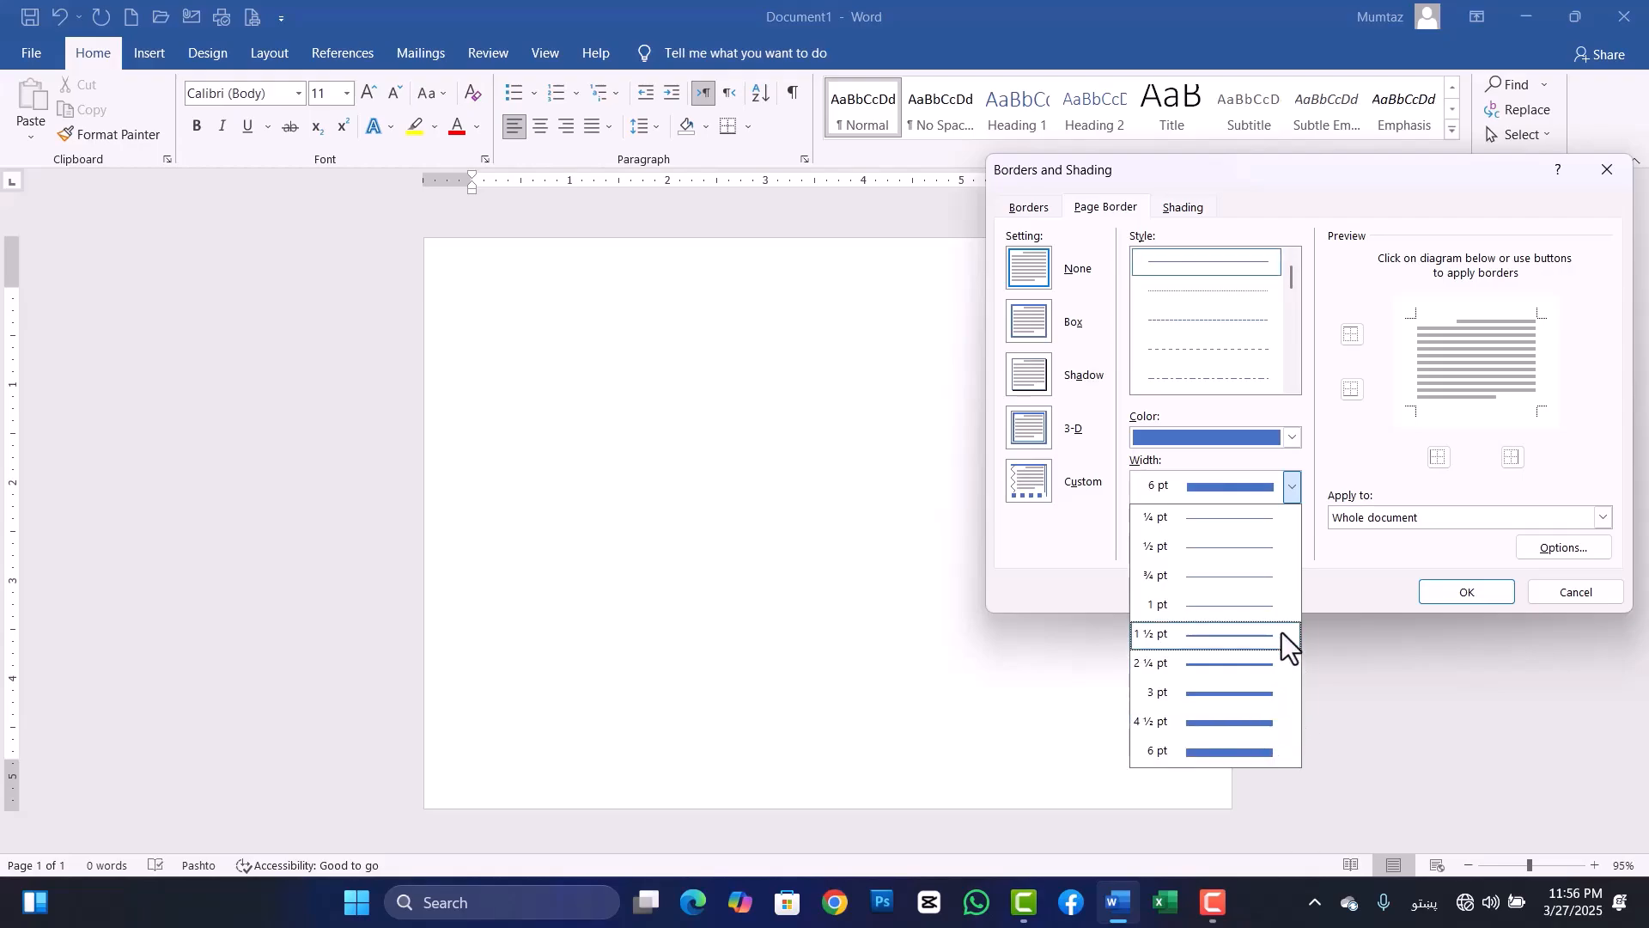
{"action": "left_click", "coordinate": [1233, 747]}
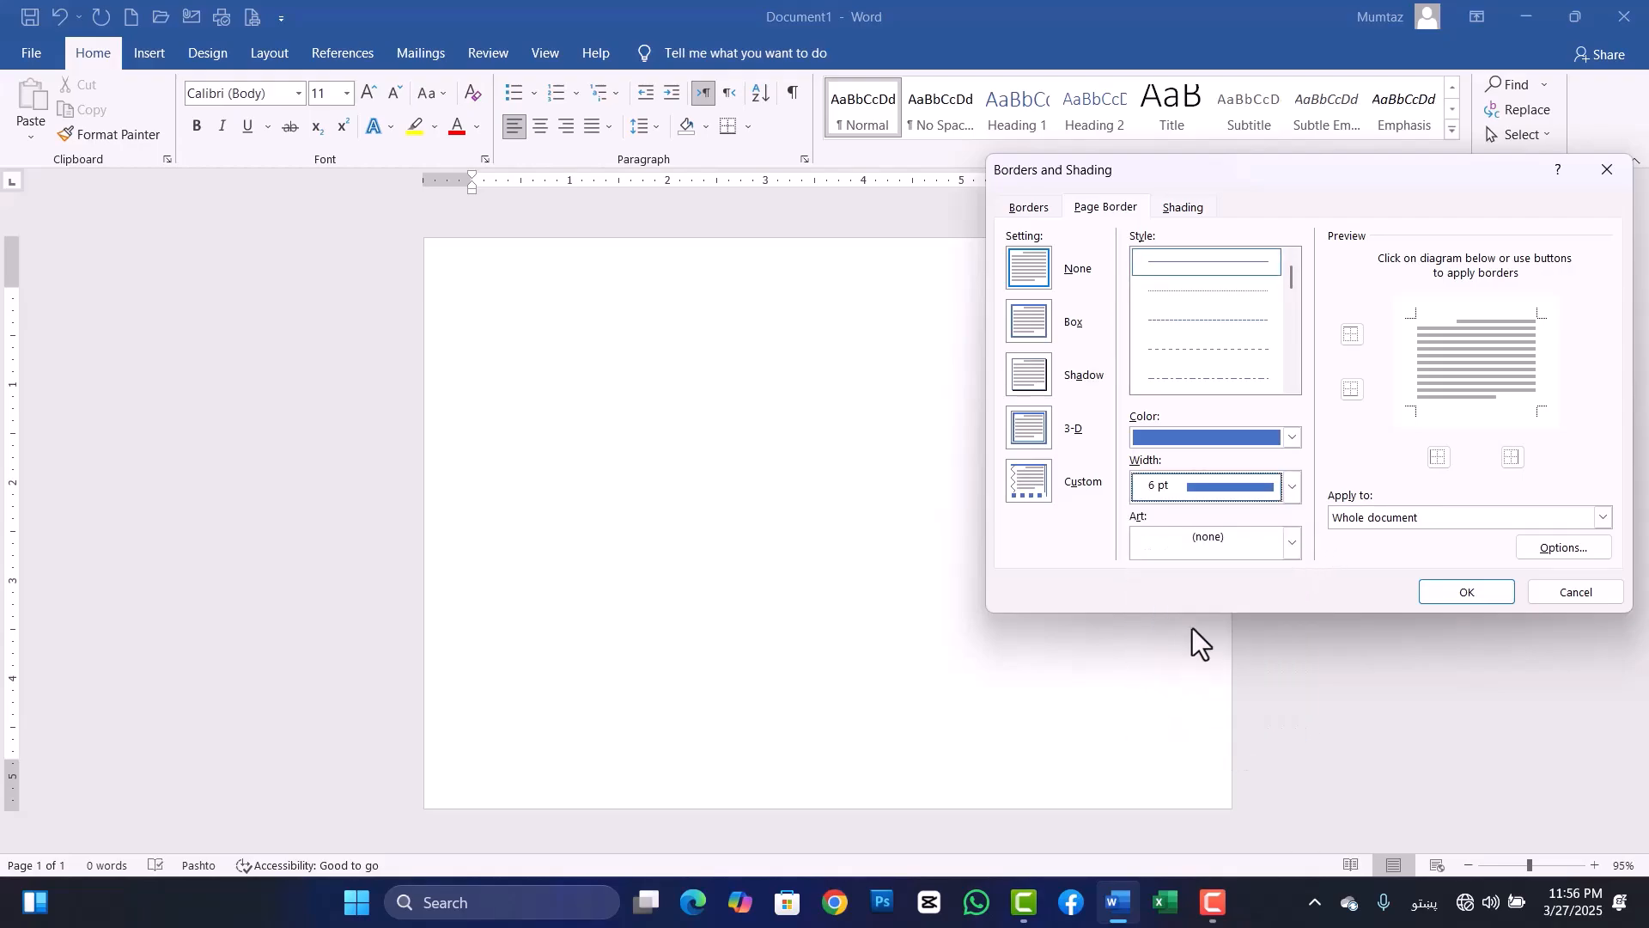
- Choose the 3 pt thin-thick-thin line style and apply it as a box border around the page
{"action": "left_click", "coordinate": [1290, 543]}
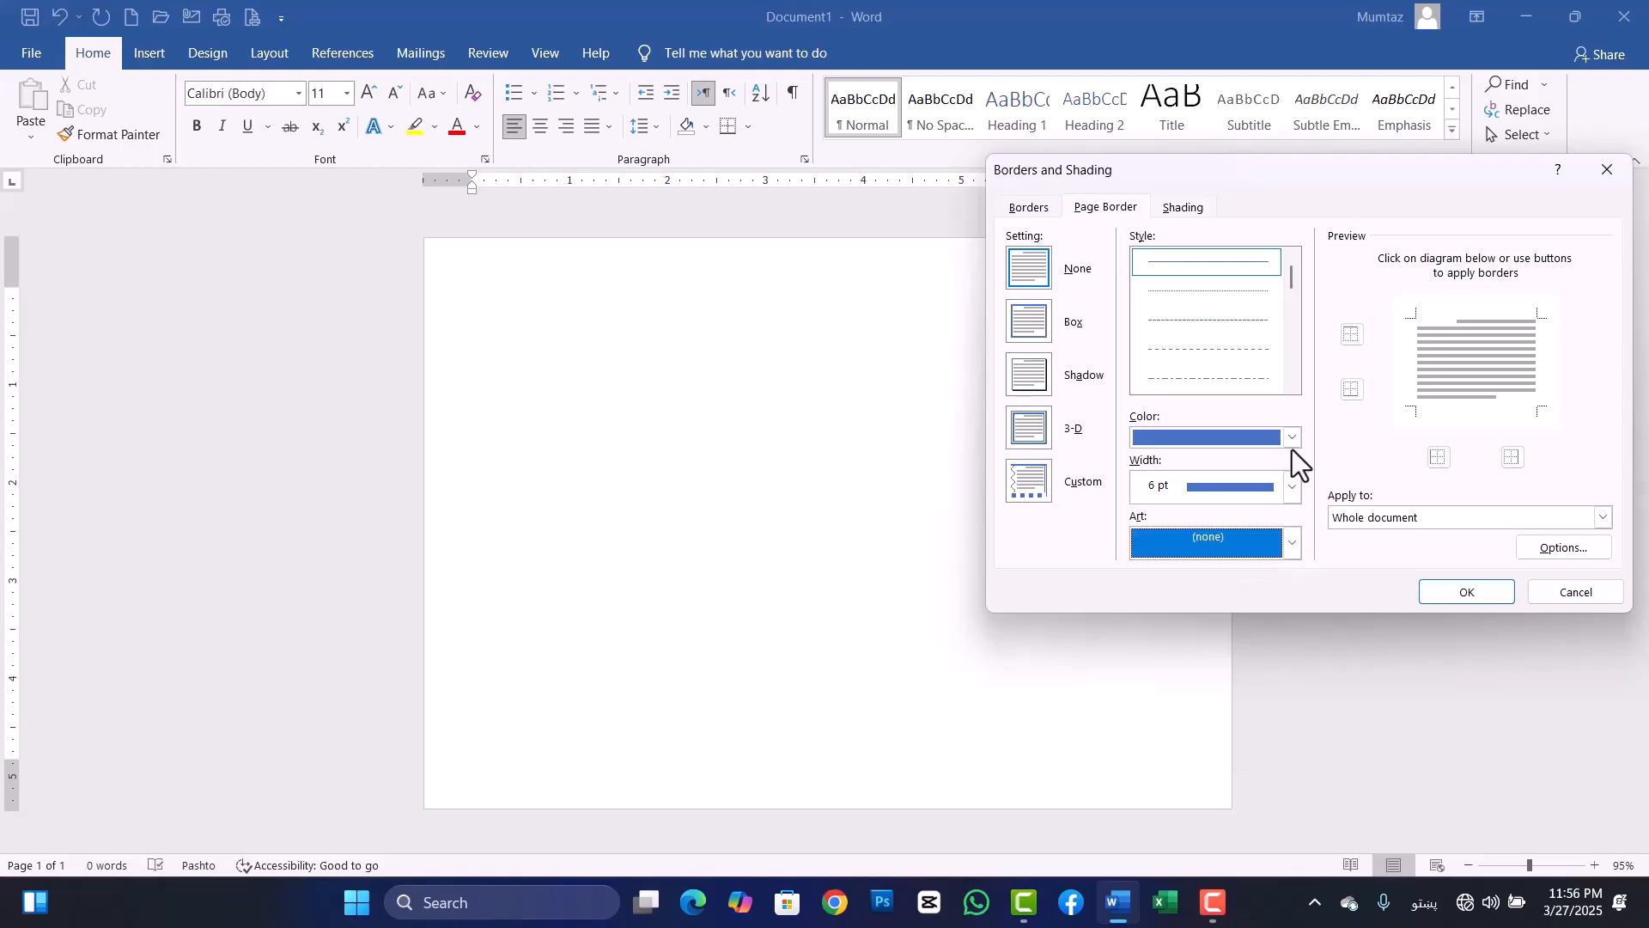
{"action": "scroll", "coordinate": [1290, 380], "scroll_direction": "down", "scroll_amount": 5}
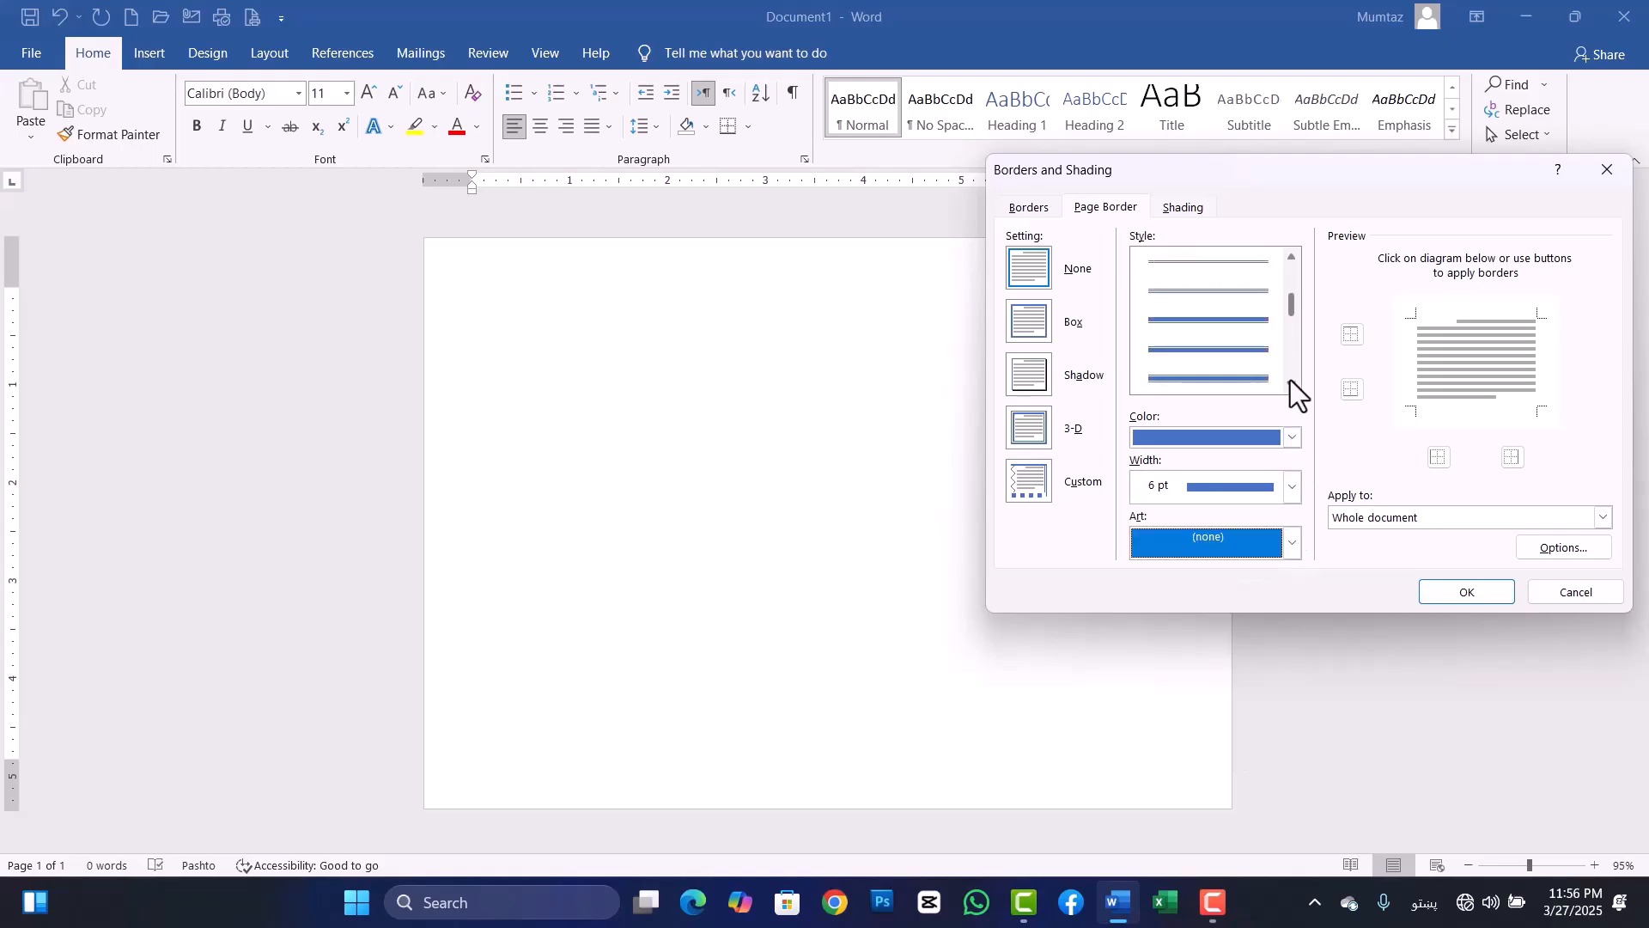
{"action": "left_click", "coordinate": [1250, 348]}
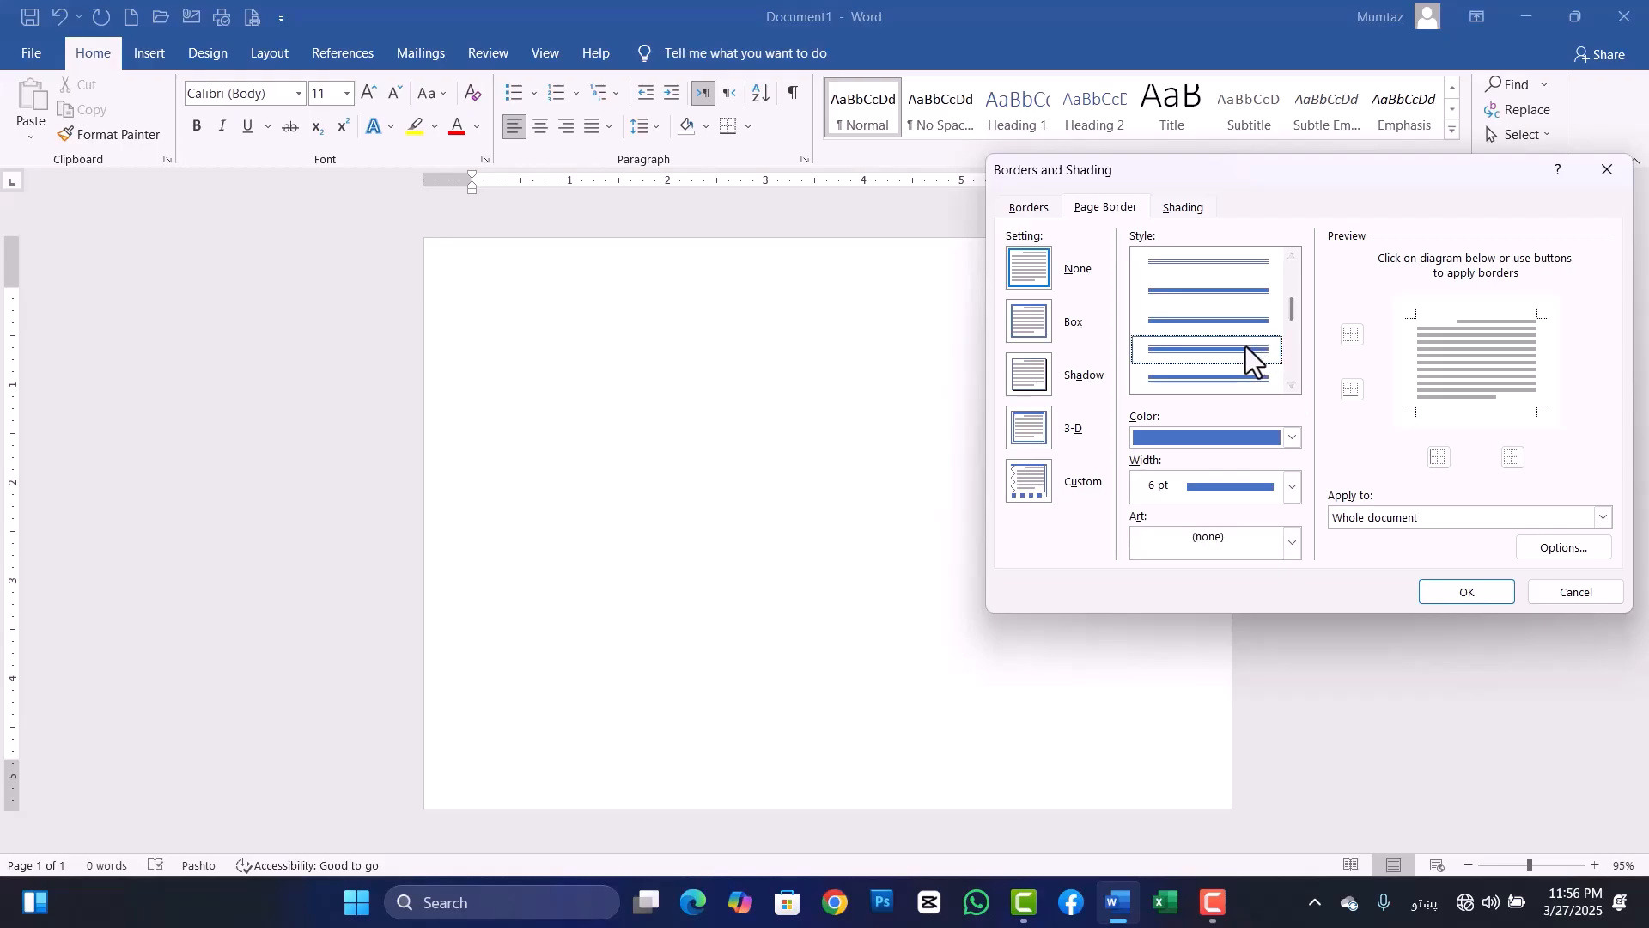
{"action": "left_click", "coordinate": [1199, 316]}
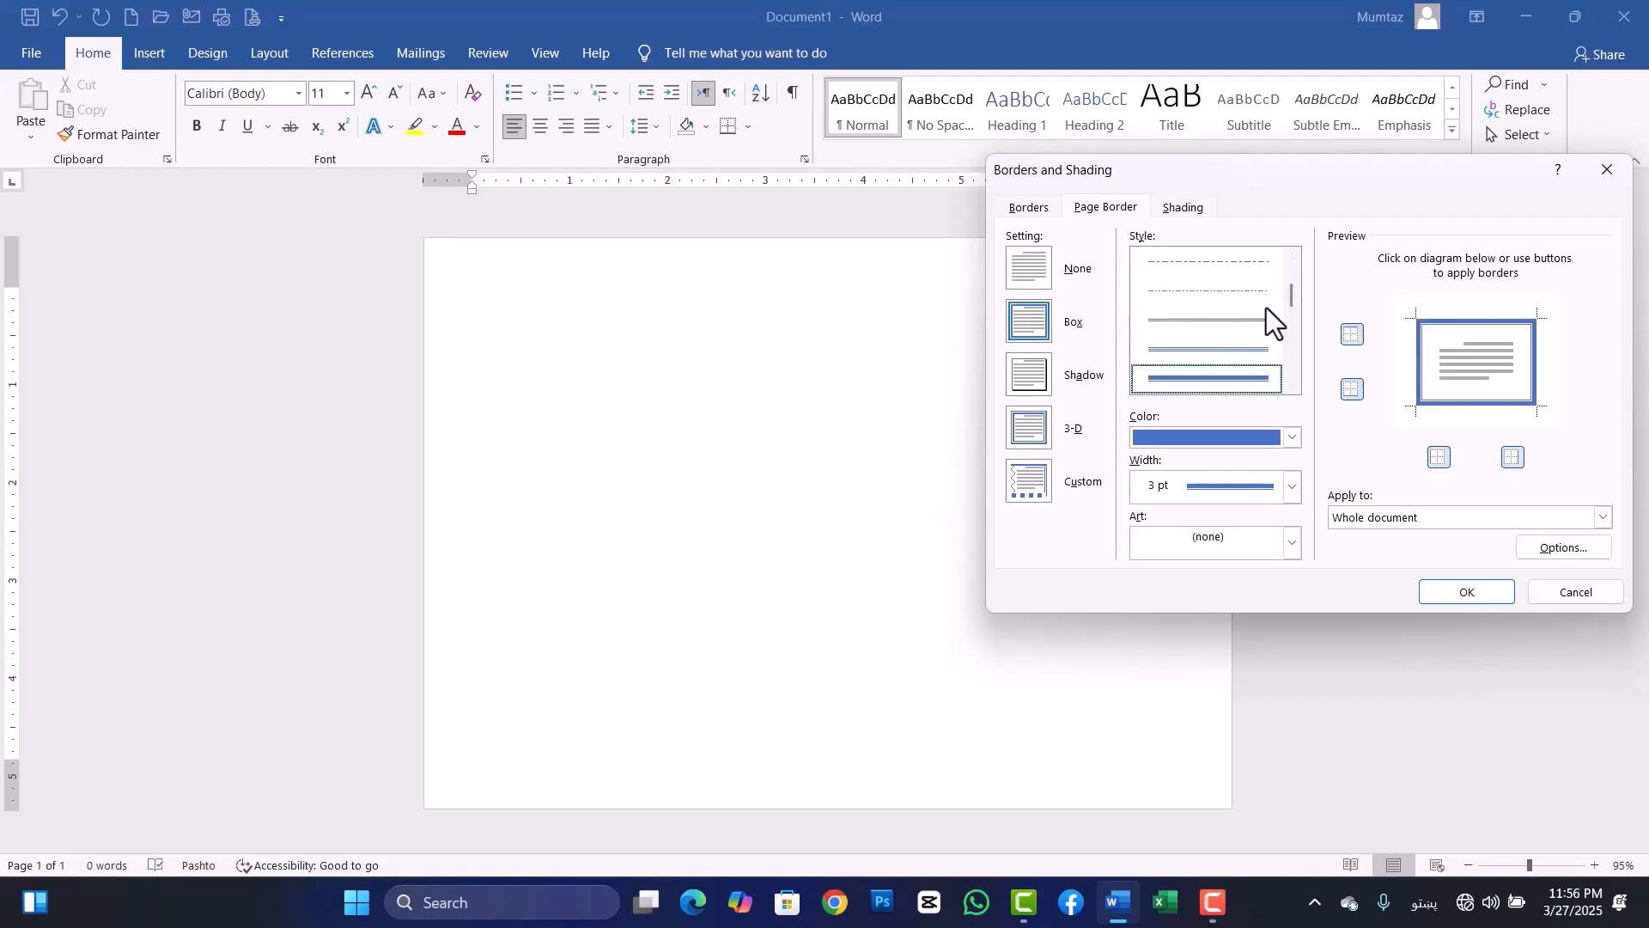
{"action": "left_click", "coordinate": [1188, 357]}
{"action": "left_click", "coordinate": [1291, 387]}
{"action": "left_click", "coordinate": [1291, 387]}
{"action": "left_click", "coordinate": [1291, 387]}
{"action": "left_click", "coordinate": [1291, 387]}
{"action": "left_click", "coordinate": [1234, 351]}
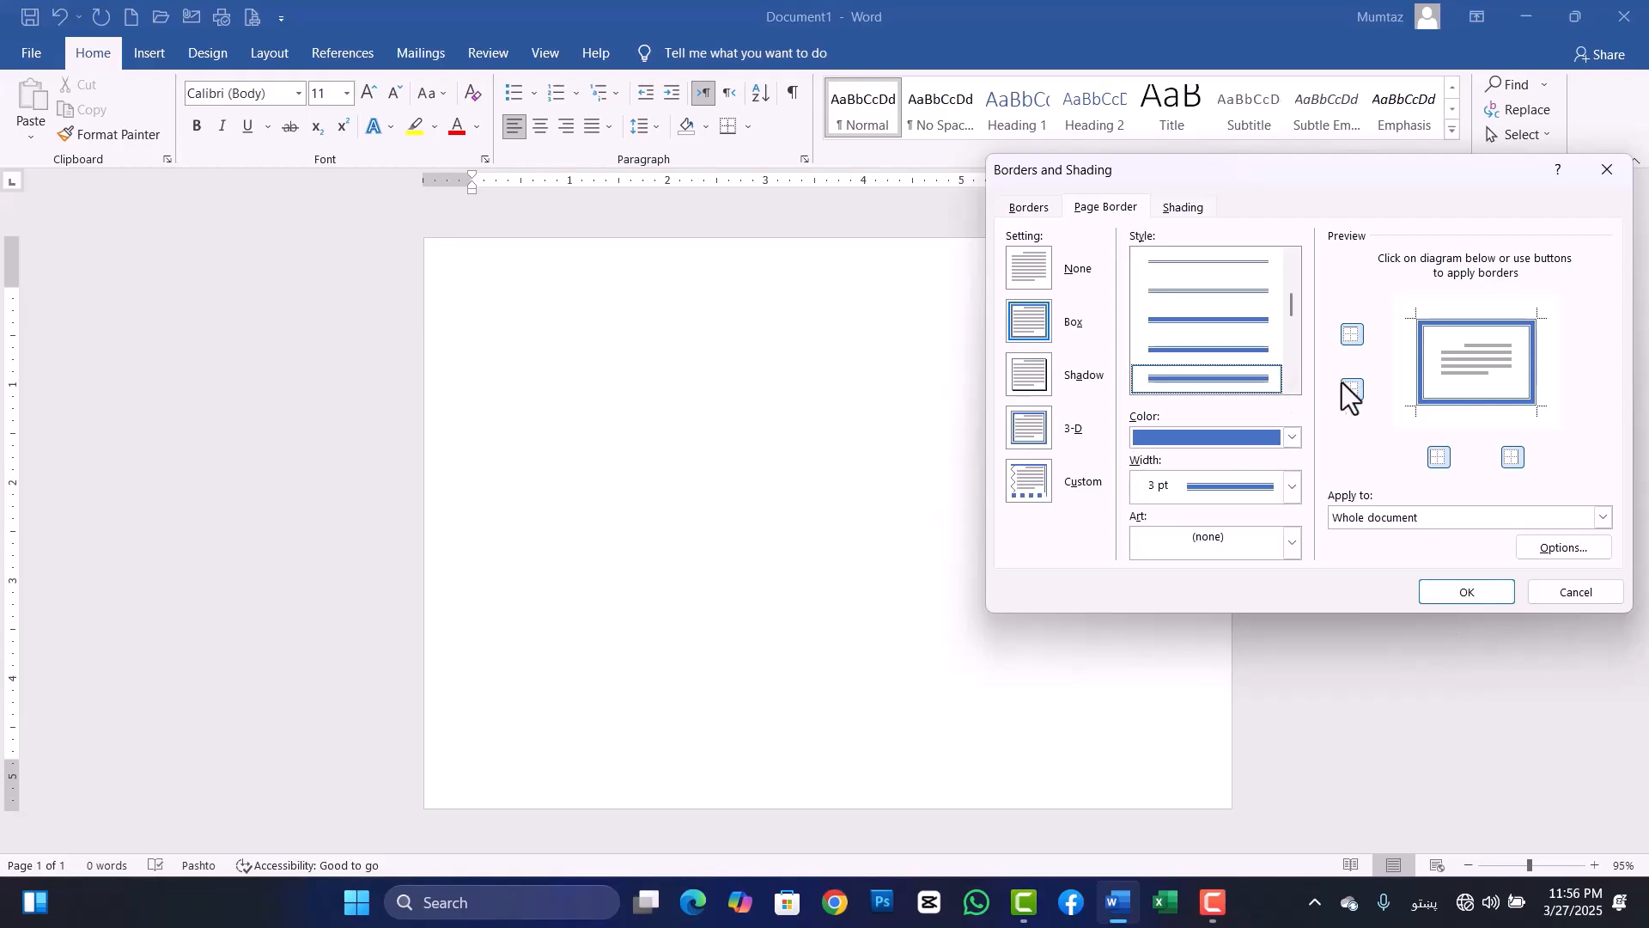
{"action": "left_click", "coordinate": [1453, 584]}
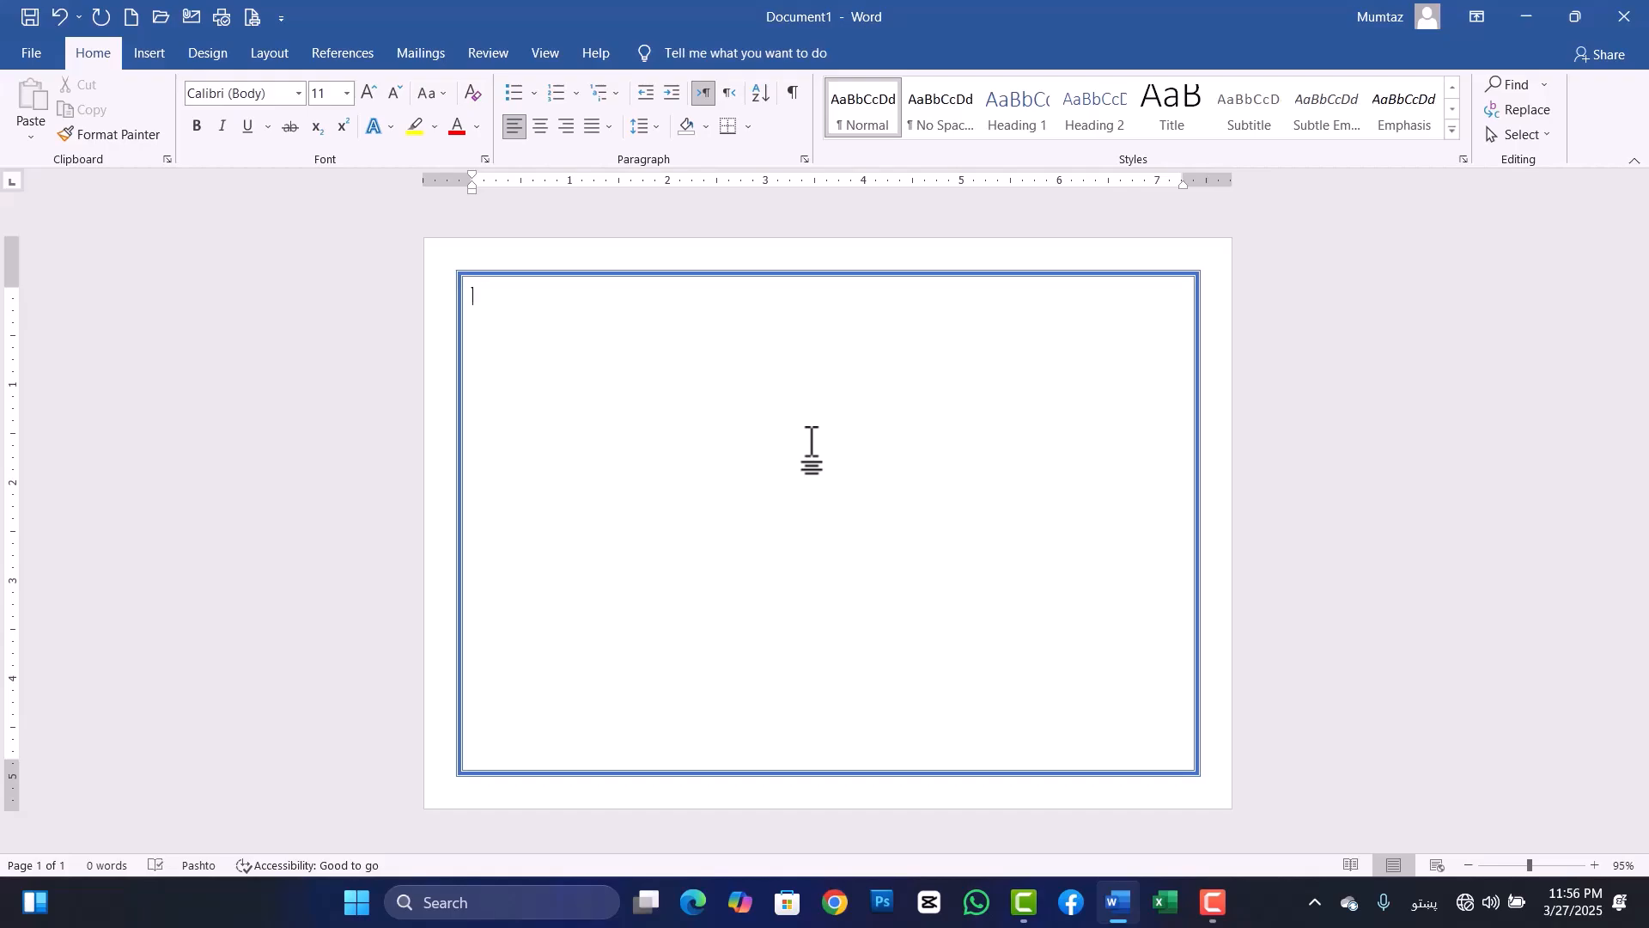
- Draw a right triangle about 1.42" wide and 1.27" high in the upper-left area inside the page border
{"action": "left_click", "coordinate": [151, 54]}
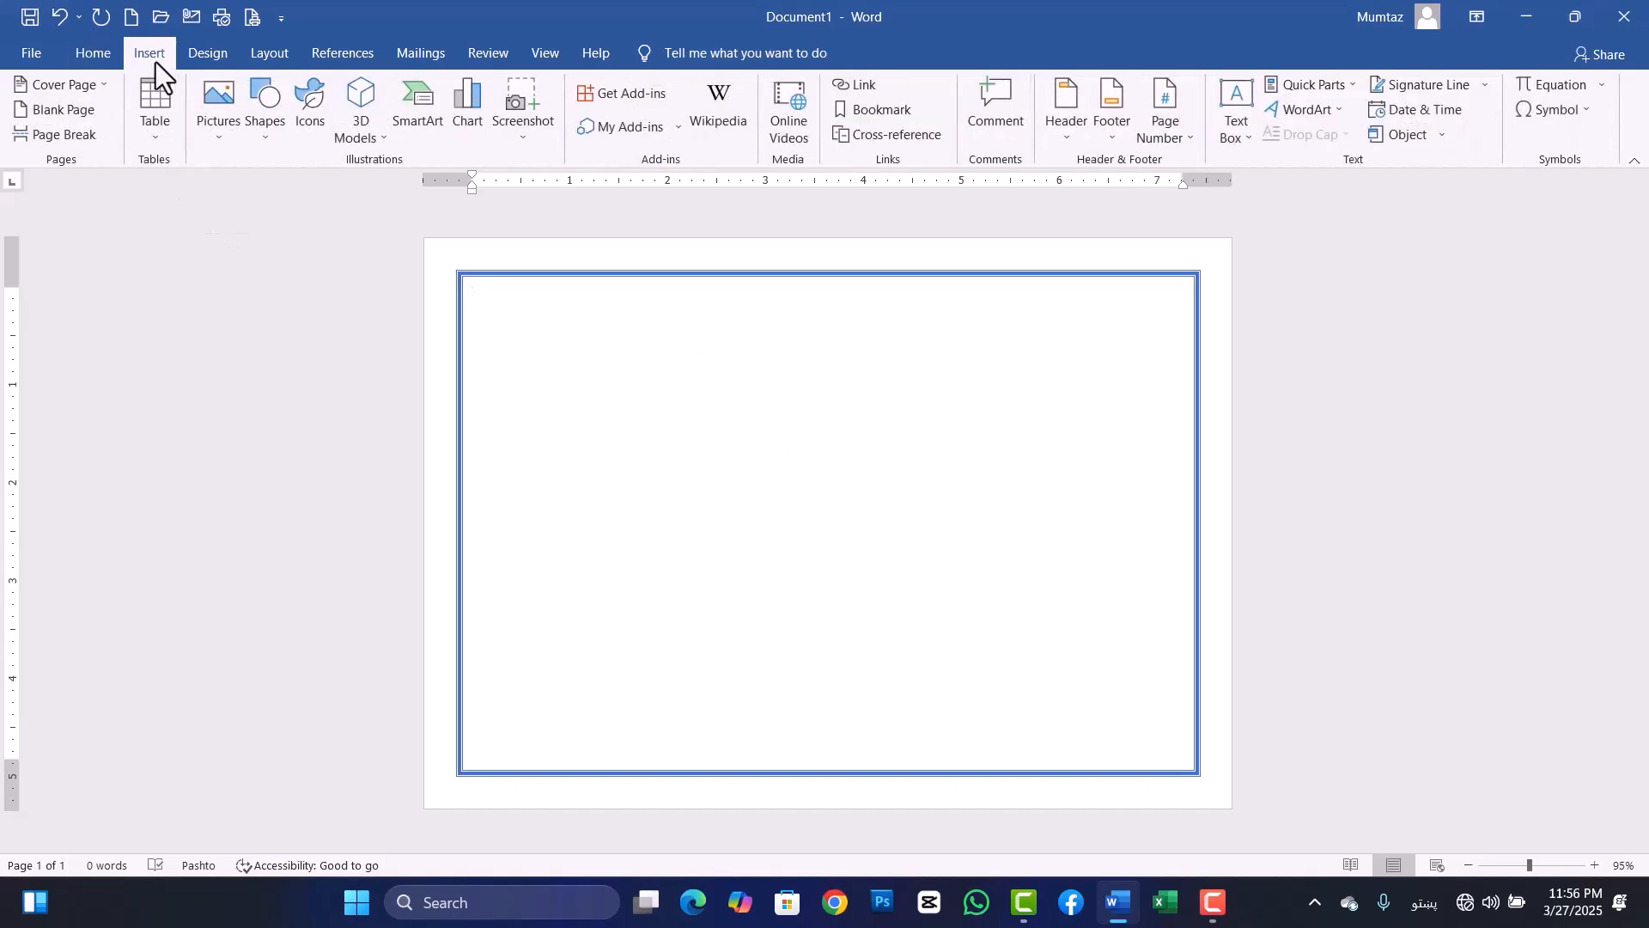
{"action": "left_click", "coordinate": [266, 144]}
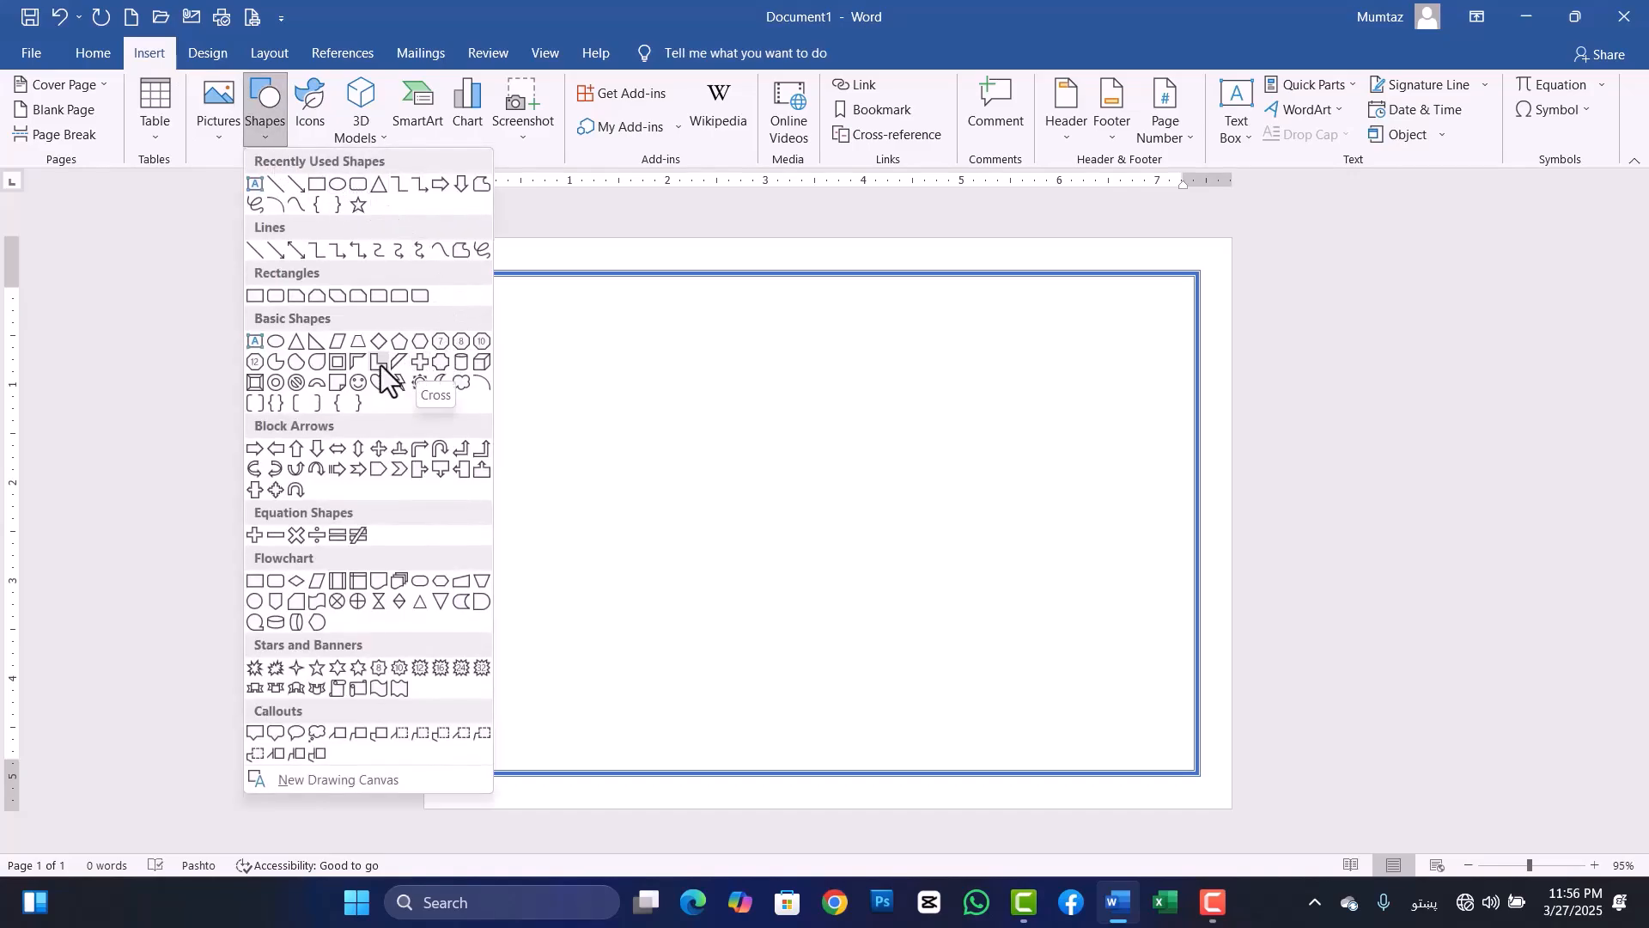
{"action": "left_click", "coordinate": [319, 344]}
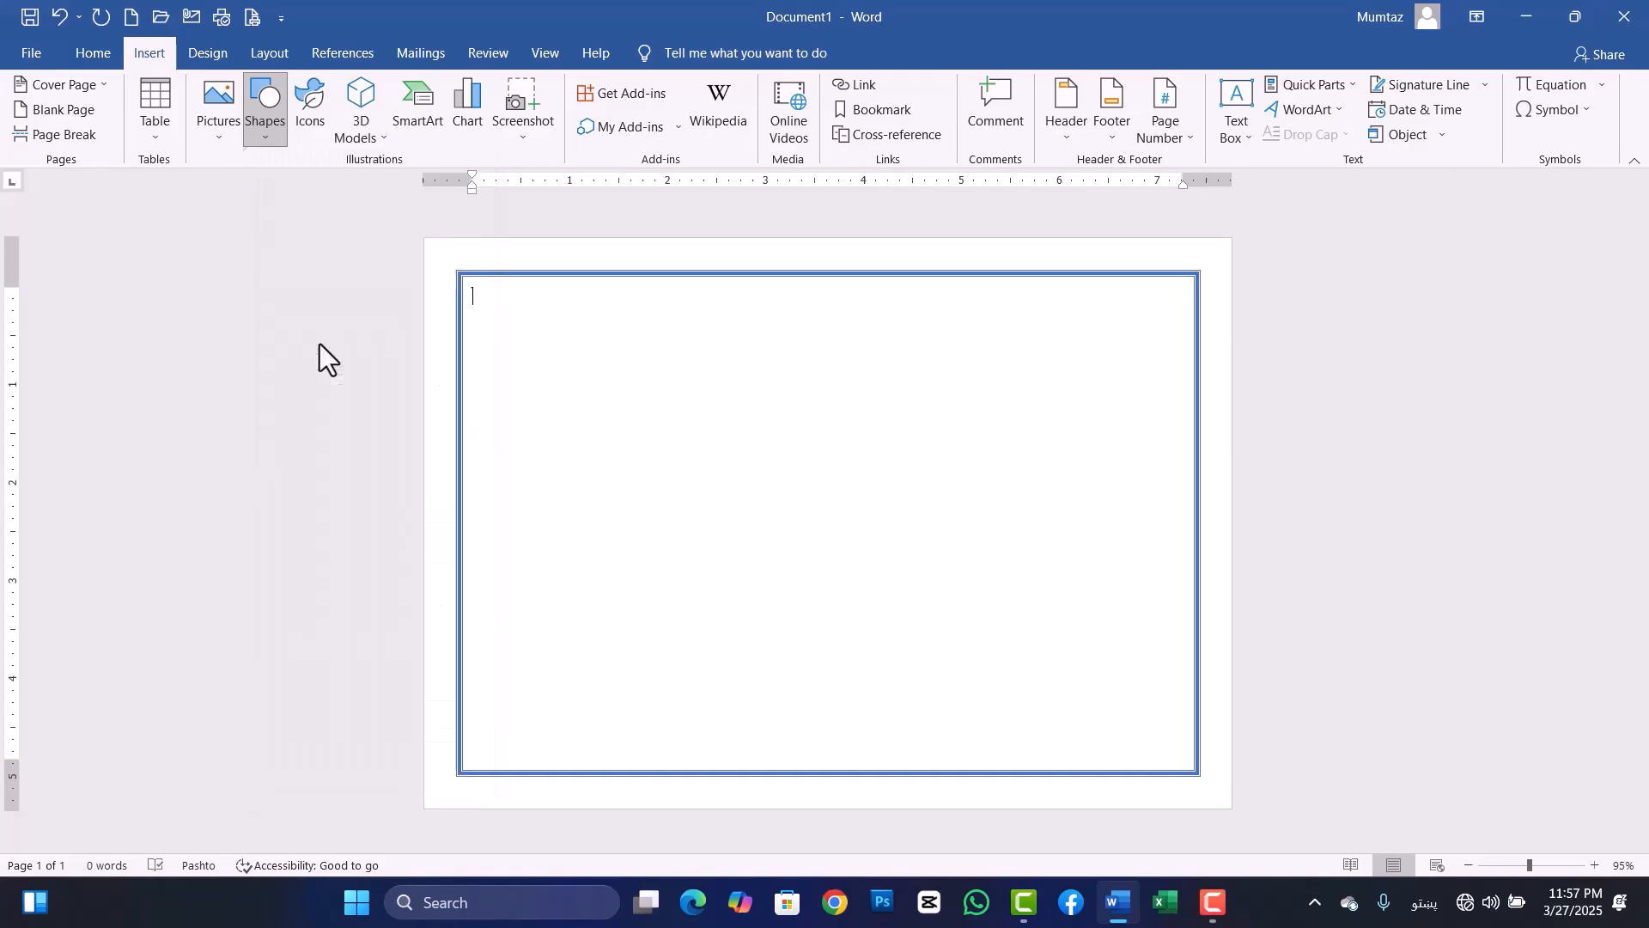
{"action": "mouse_move", "coordinate": [586, 337]}
{"action": "left_mouse_down"}
{"action": "mouse_move", "coordinate": [667, 475]}
{"action": "mouse_move", "coordinate": [714, 450]}
{"action": "mouse_move", "coordinate": [725, 462]}
{"action": "left_mouse_up"}
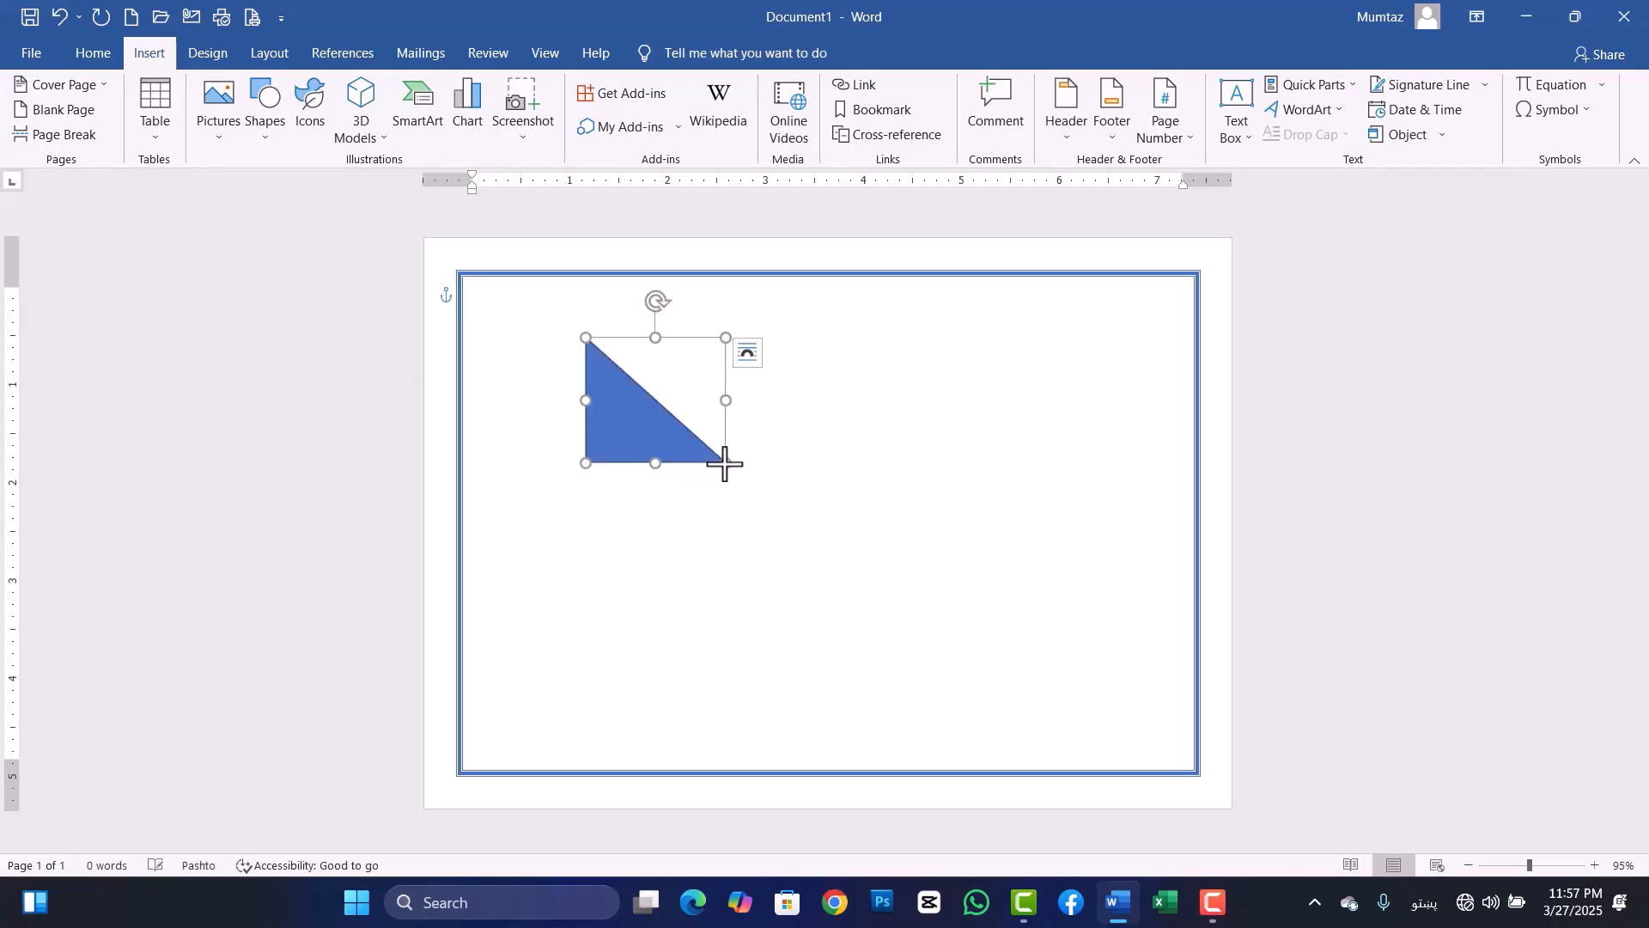
- Rotate the triangle 90° clockwise and move it into the page border's top-left corner
{"action": "left_click_drag", "start_coordinate": [666, 304], "coordinate": [752, 403]}
{"action": "left_click_drag", "start_coordinate": [640, 380], "coordinate": [511, 330]}
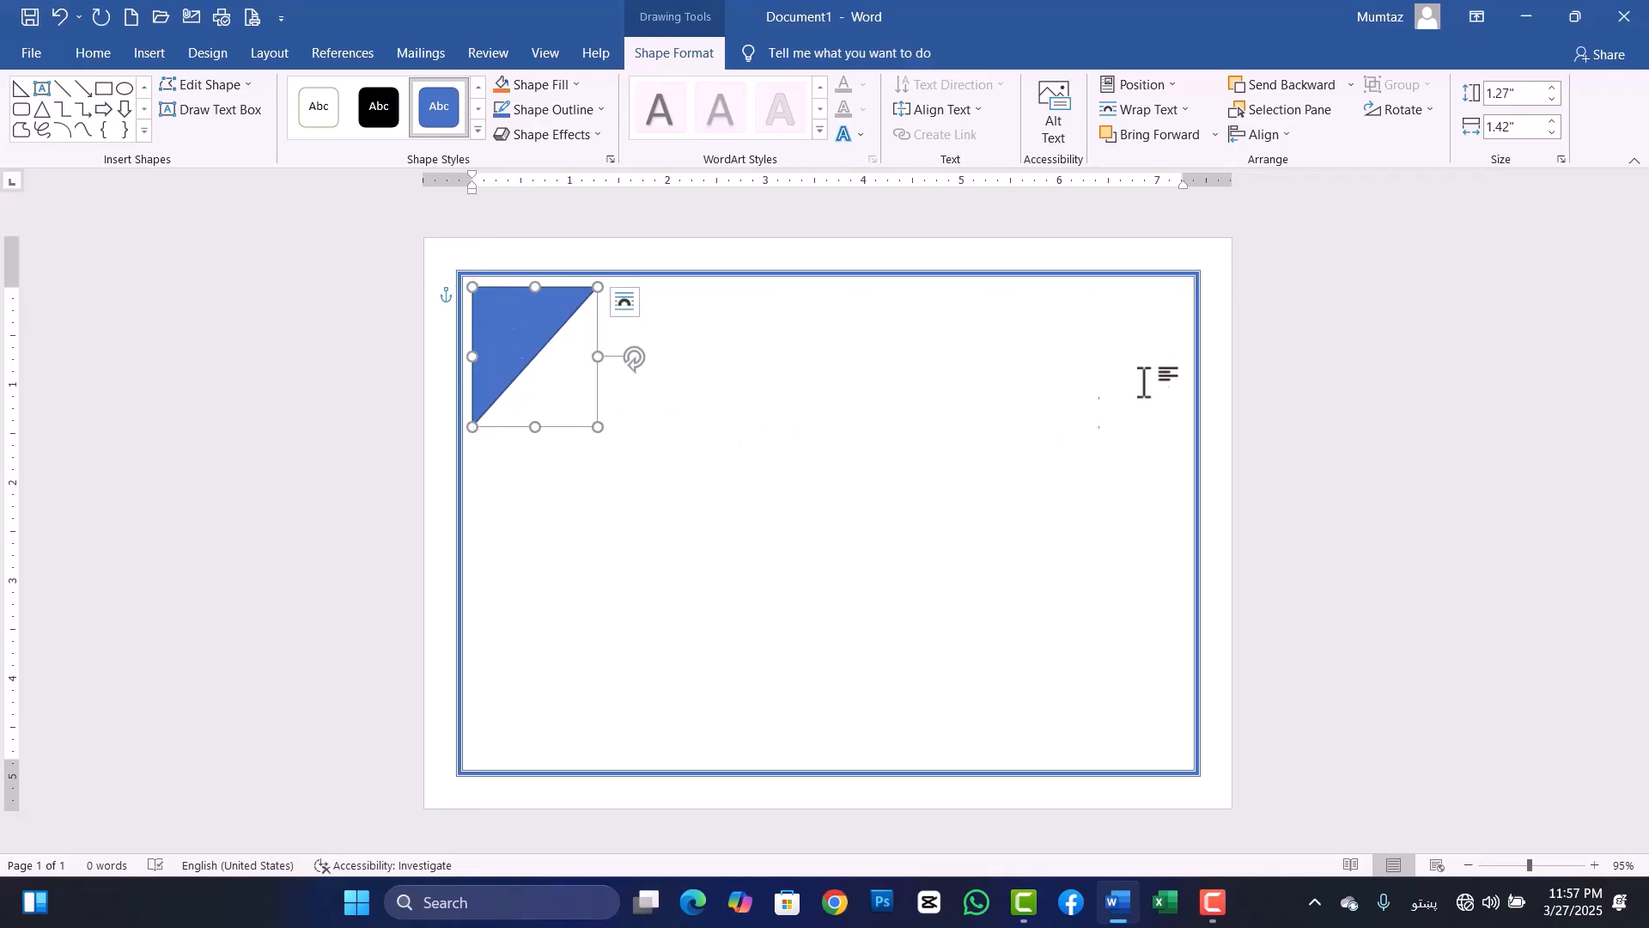
- Set the triangle's text wrapping to Tight and nudge it closer to the border's top-left corner
{"action": "left_click", "coordinate": [1177, 120]}
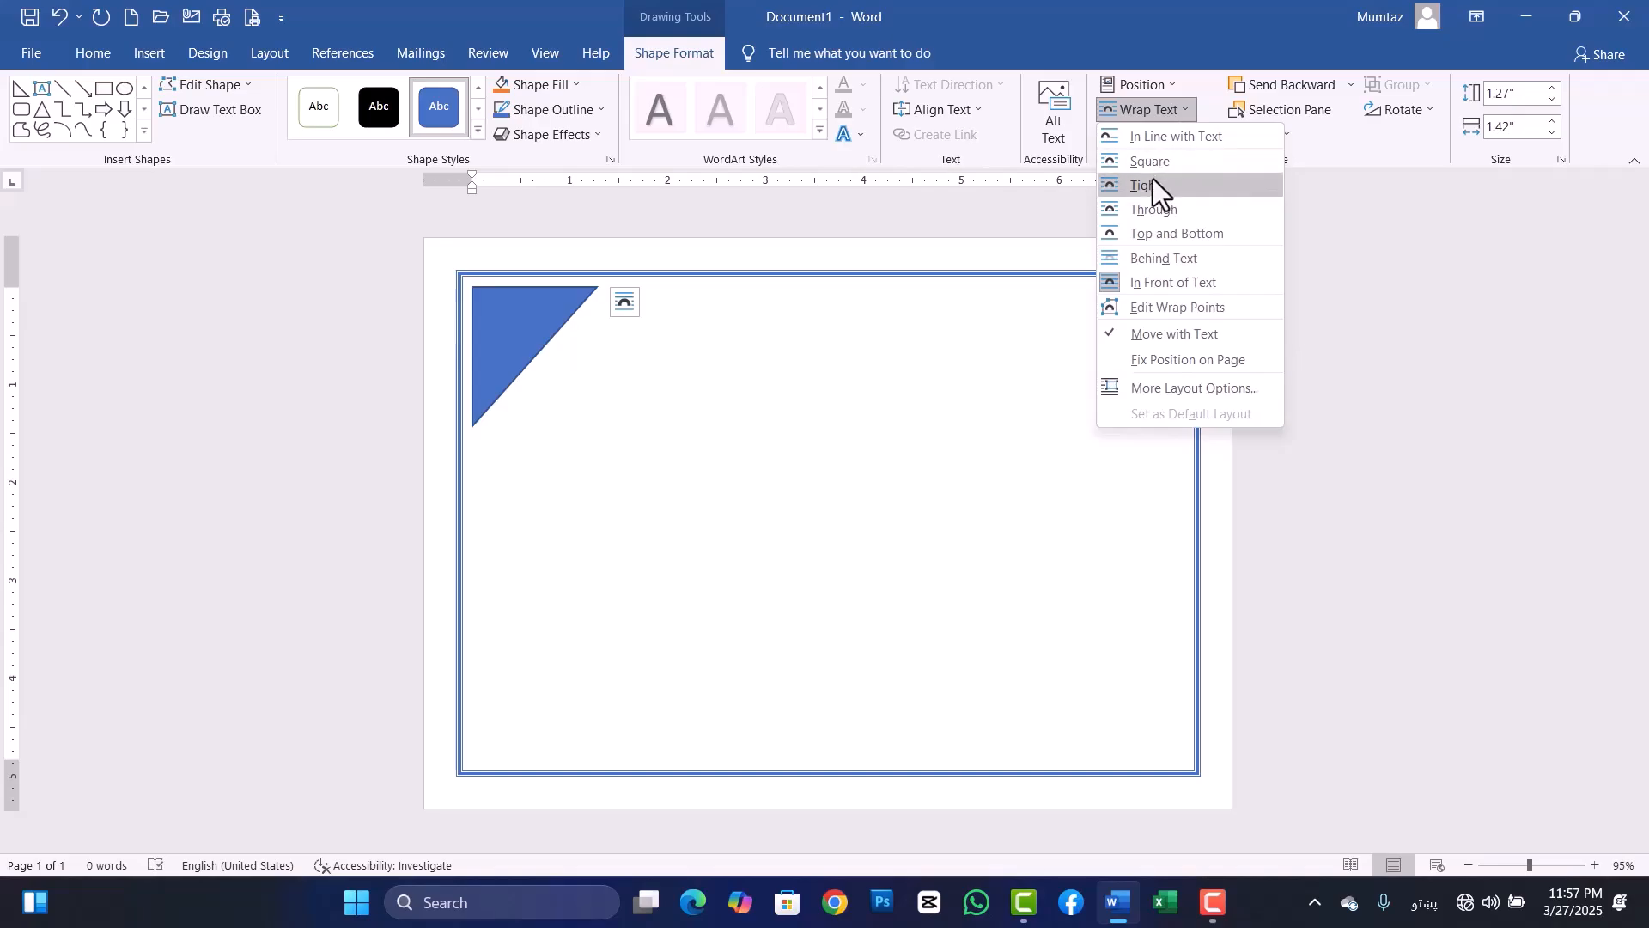
{"action": "left_click", "coordinate": [1153, 184]}
{"action": "left_click_drag", "start_coordinate": [516, 332], "coordinate": [514, 289]}
- Set the triangle's text wrapping to Square, move it against the left border and stretch its width to about 1.58"
{"action": "left_click", "coordinate": [1178, 113]}
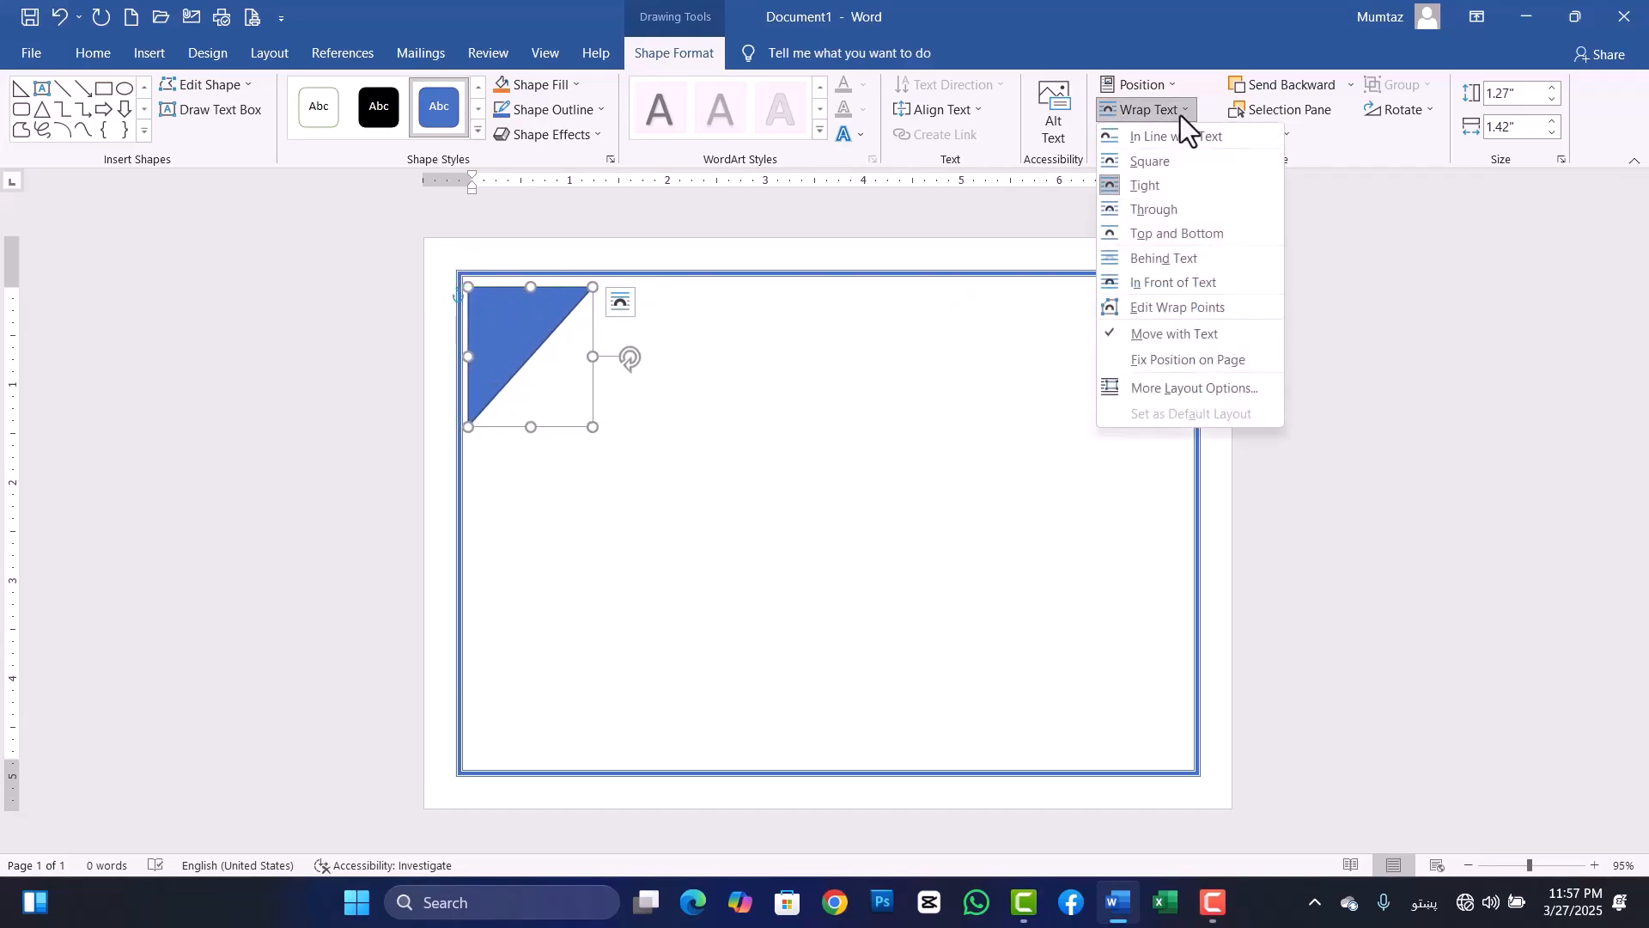
{"action": "left_click", "coordinate": [1147, 161]}
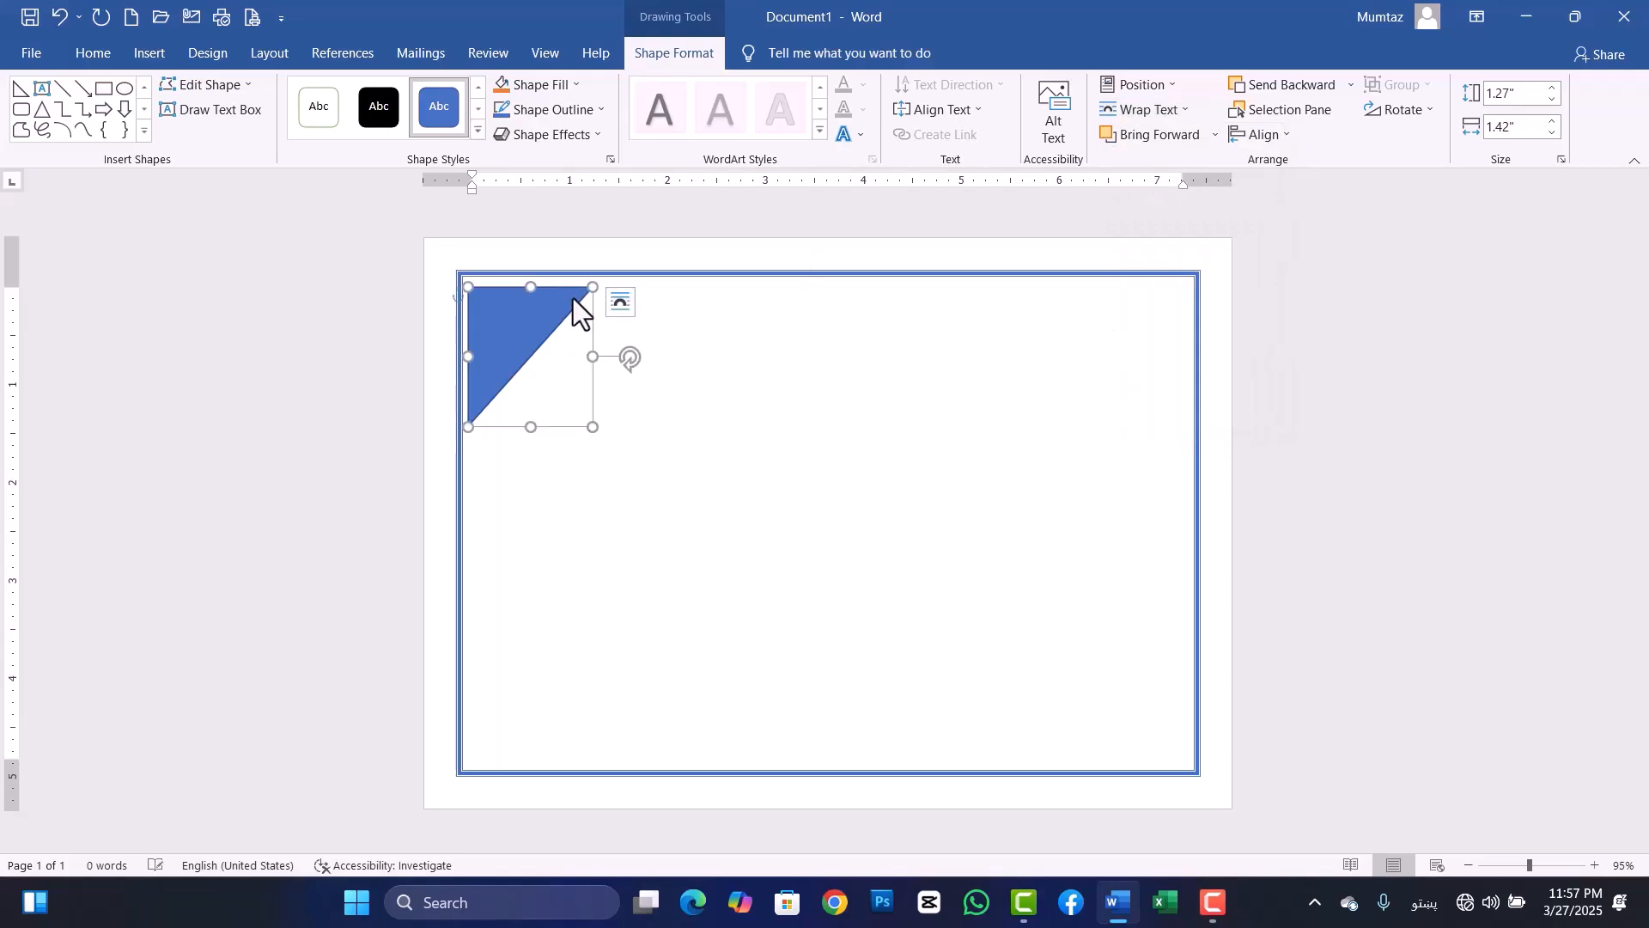
{"action": "mouse_move", "coordinate": [504, 283]}
{"action": "left_mouse_down"}
{"action": "mouse_move", "coordinate": [501, 243]}
{"action": "mouse_move", "coordinate": [502, 273]}
{"action": "mouse_move", "coordinate": [526, 269]}
{"action": "left_mouse_up"}
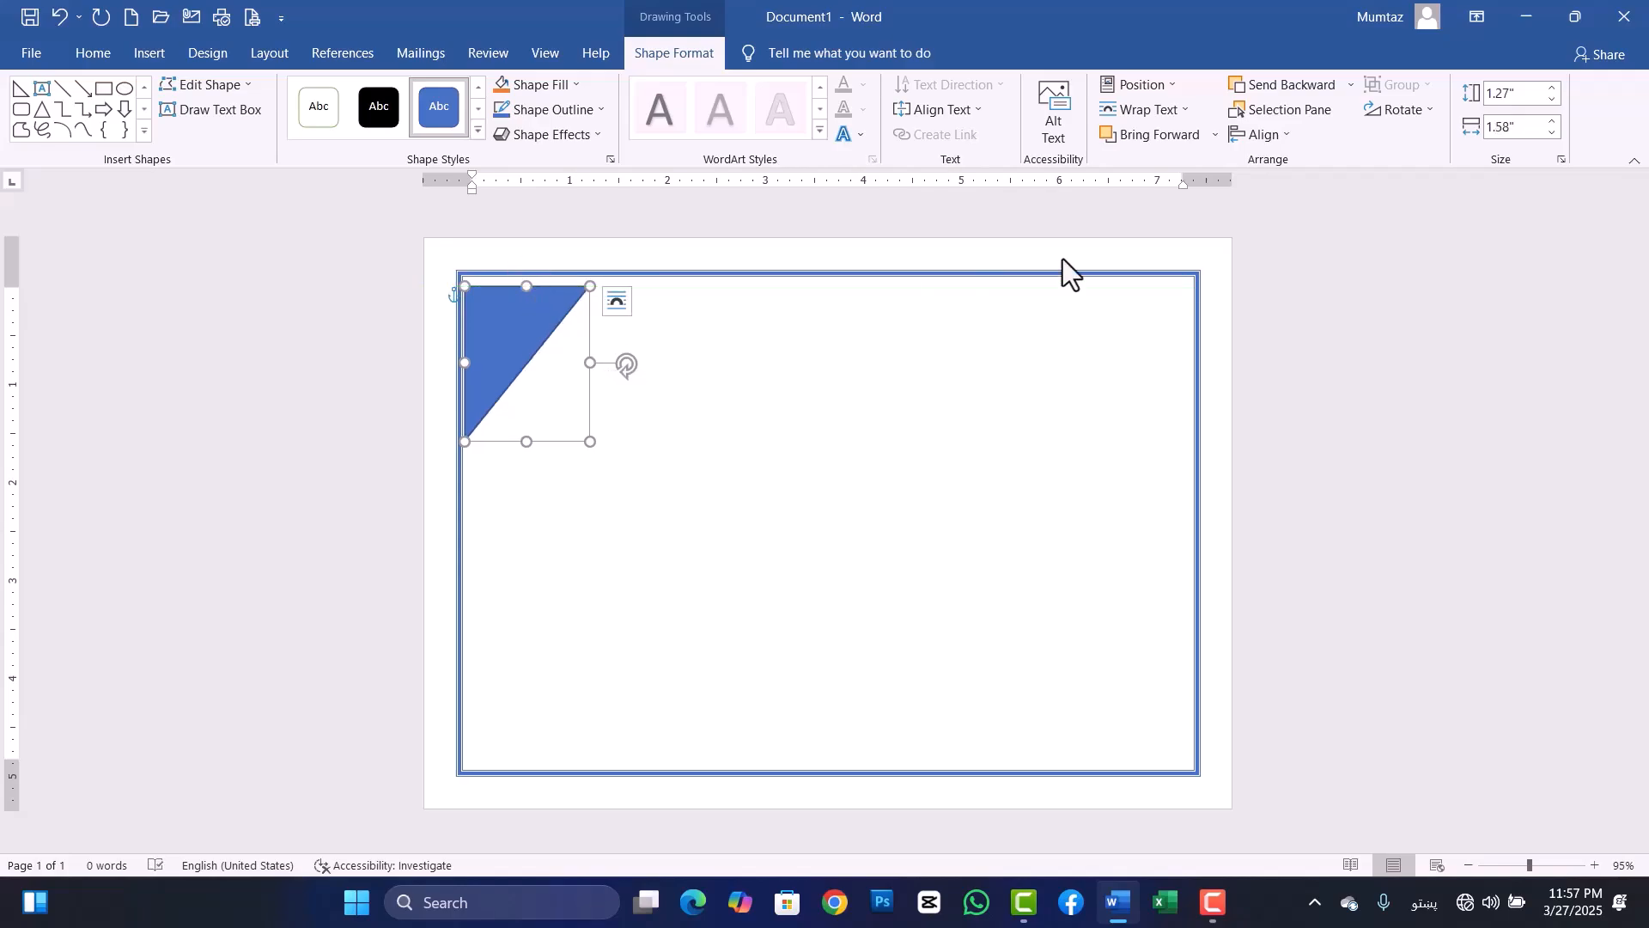
- Switch the triangle's text wrapping from Square to Tight
{"action": "left_click", "coordinate": [1188, 112]}
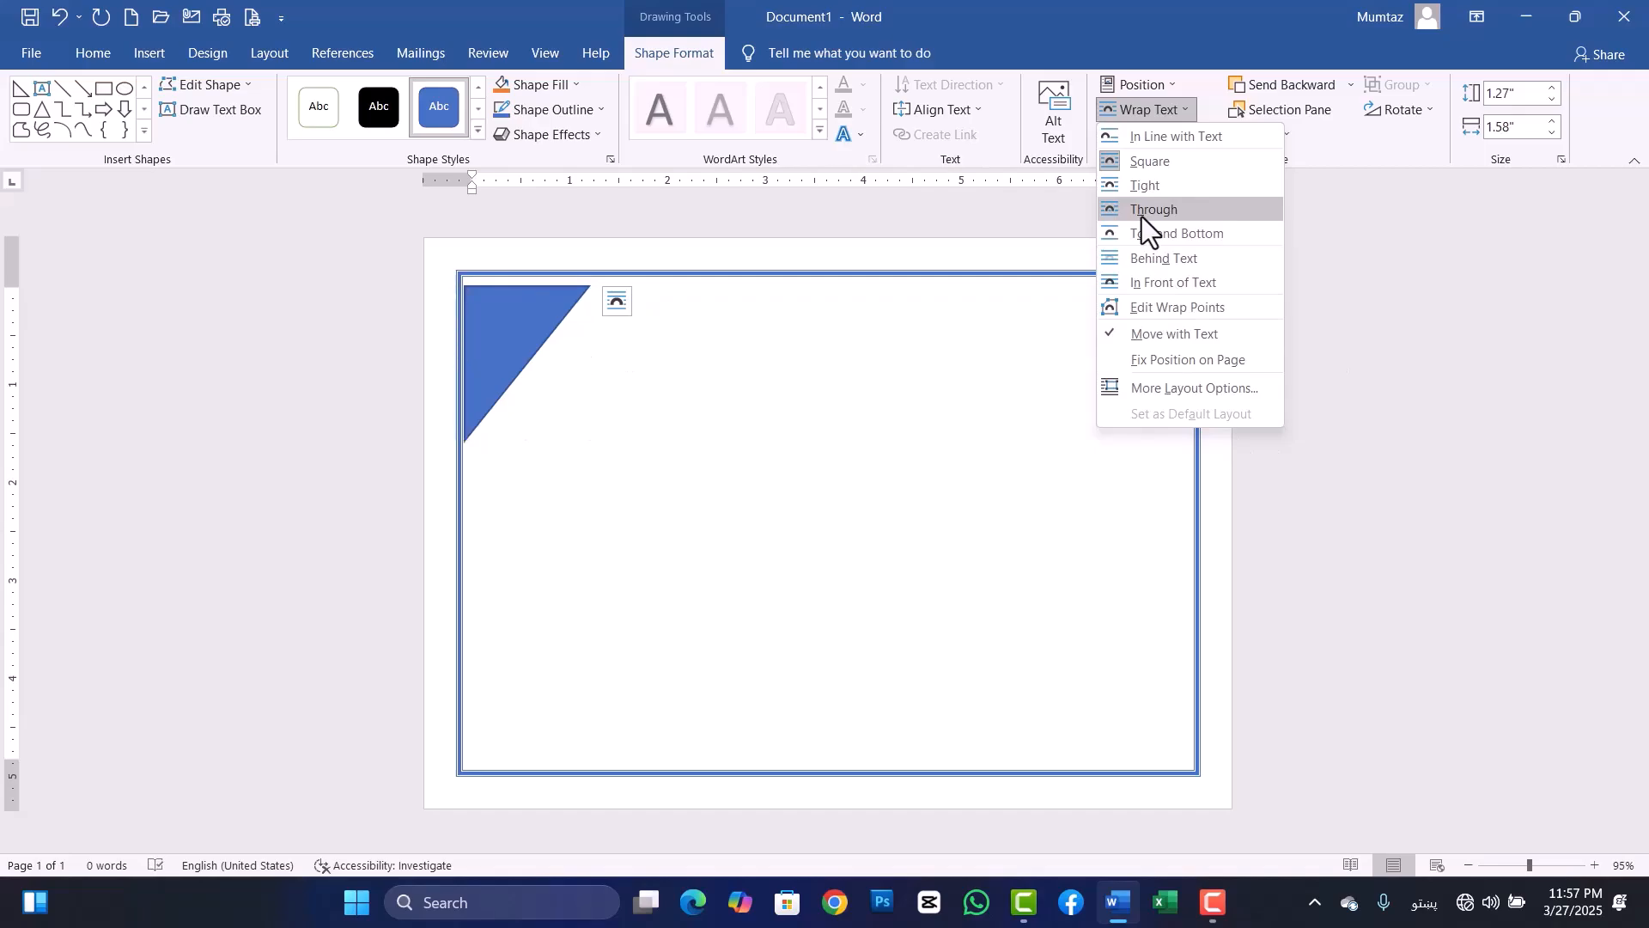
{"action": "left_click", "coordinate": [1140, 191]}
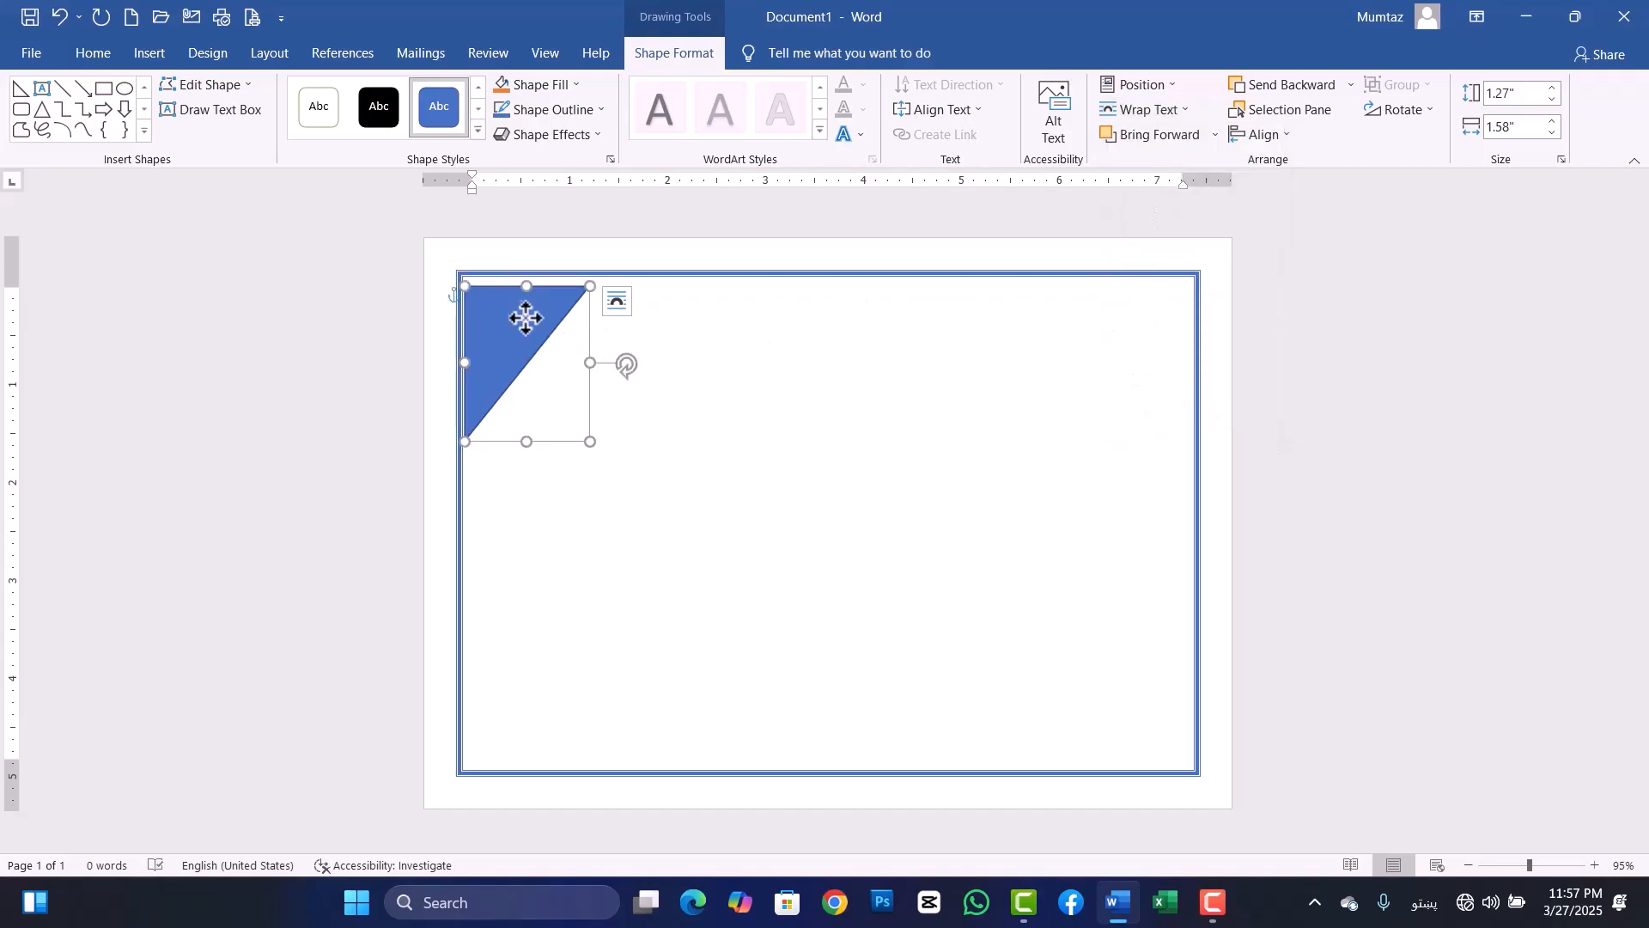
- Move the triangle away from the left border and set its text wrapping to In Line with Text
{"action": "left_click_drag", "start_coordinate": [527, 295], "coordinate": [711, 321]}
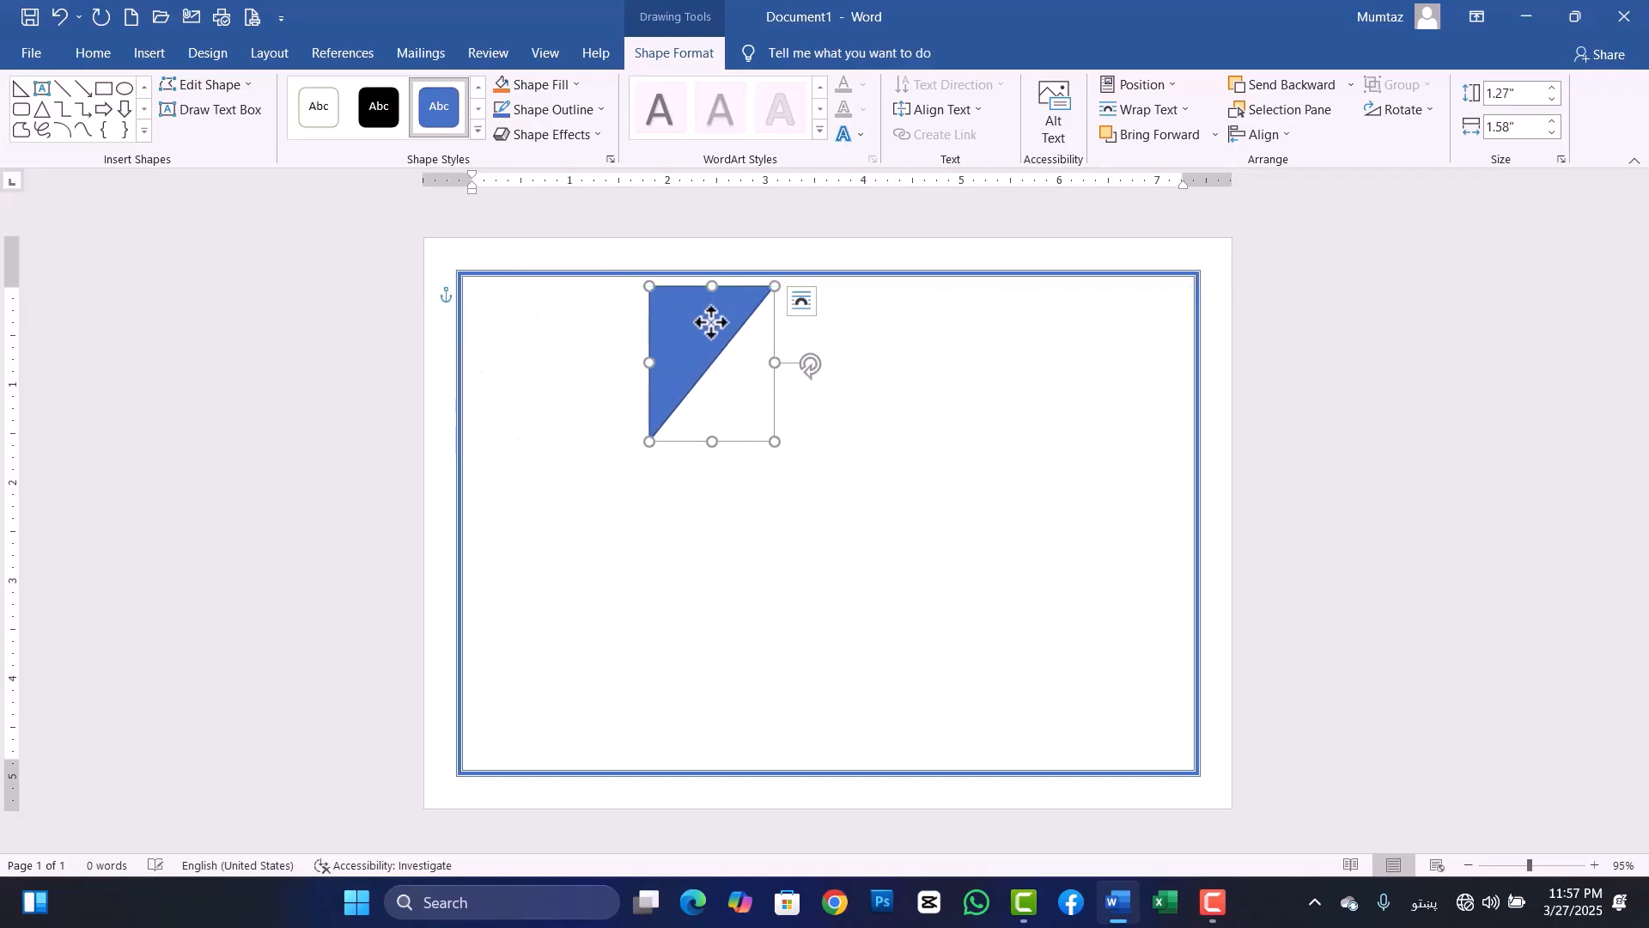
{"action": "left_click", "coordinate": [1180, 115]}
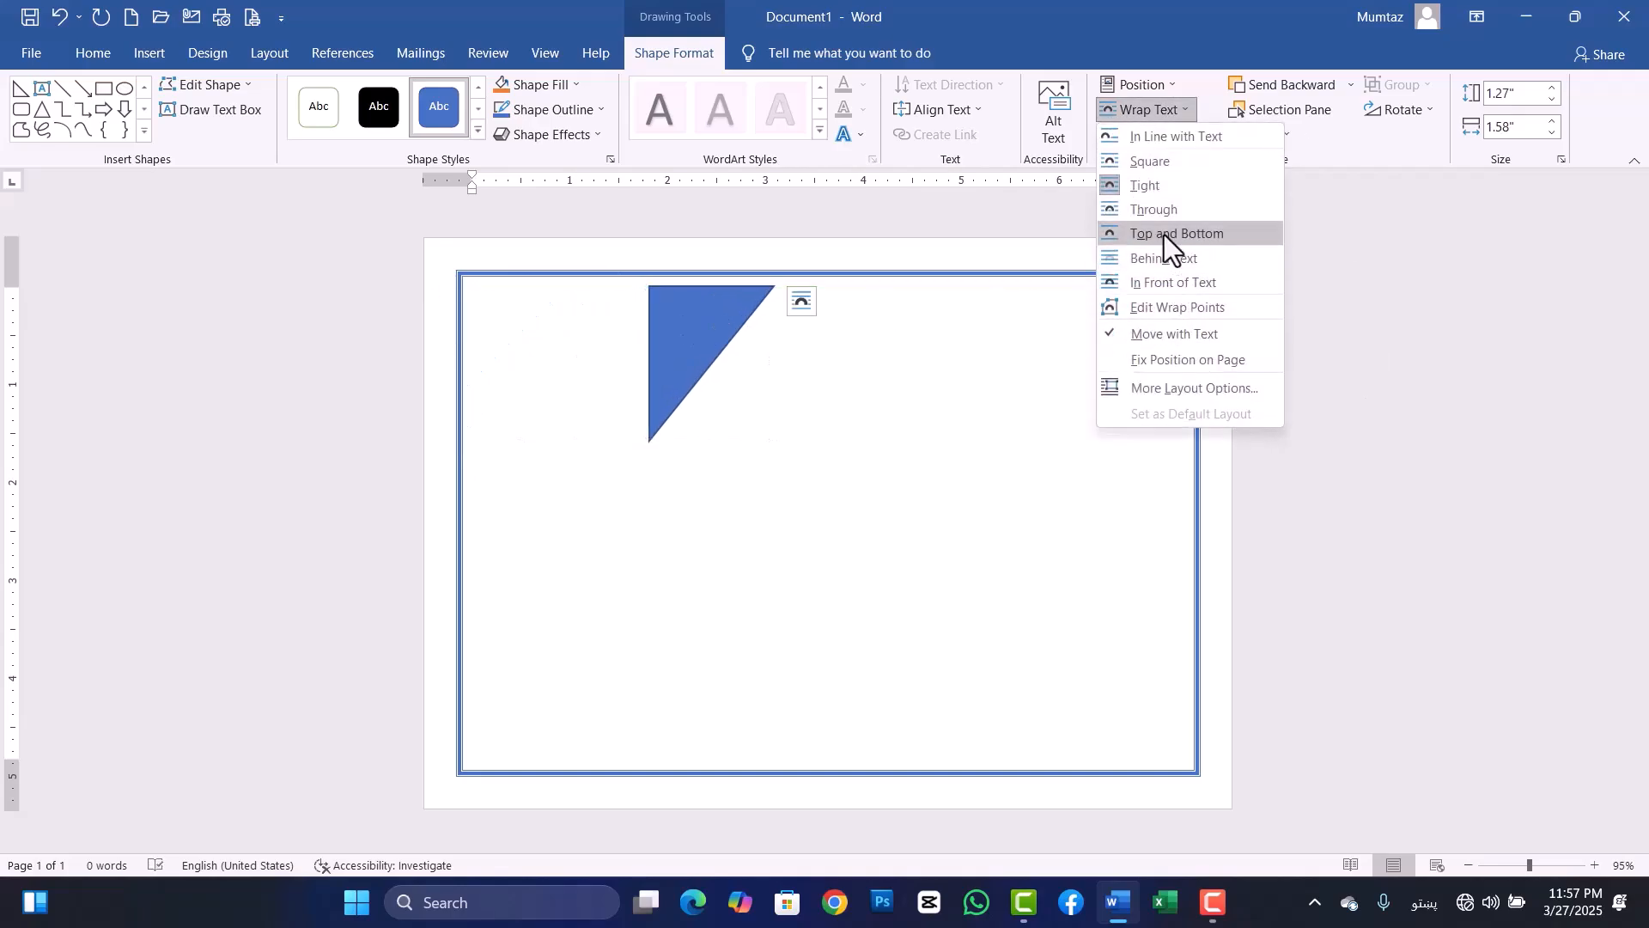
{"action": "left_click", "coordinate": [1152, 134]}
{"action": "left_click_drag", "start_coordinate": [529, 359], "coordinate": [488, 320]}
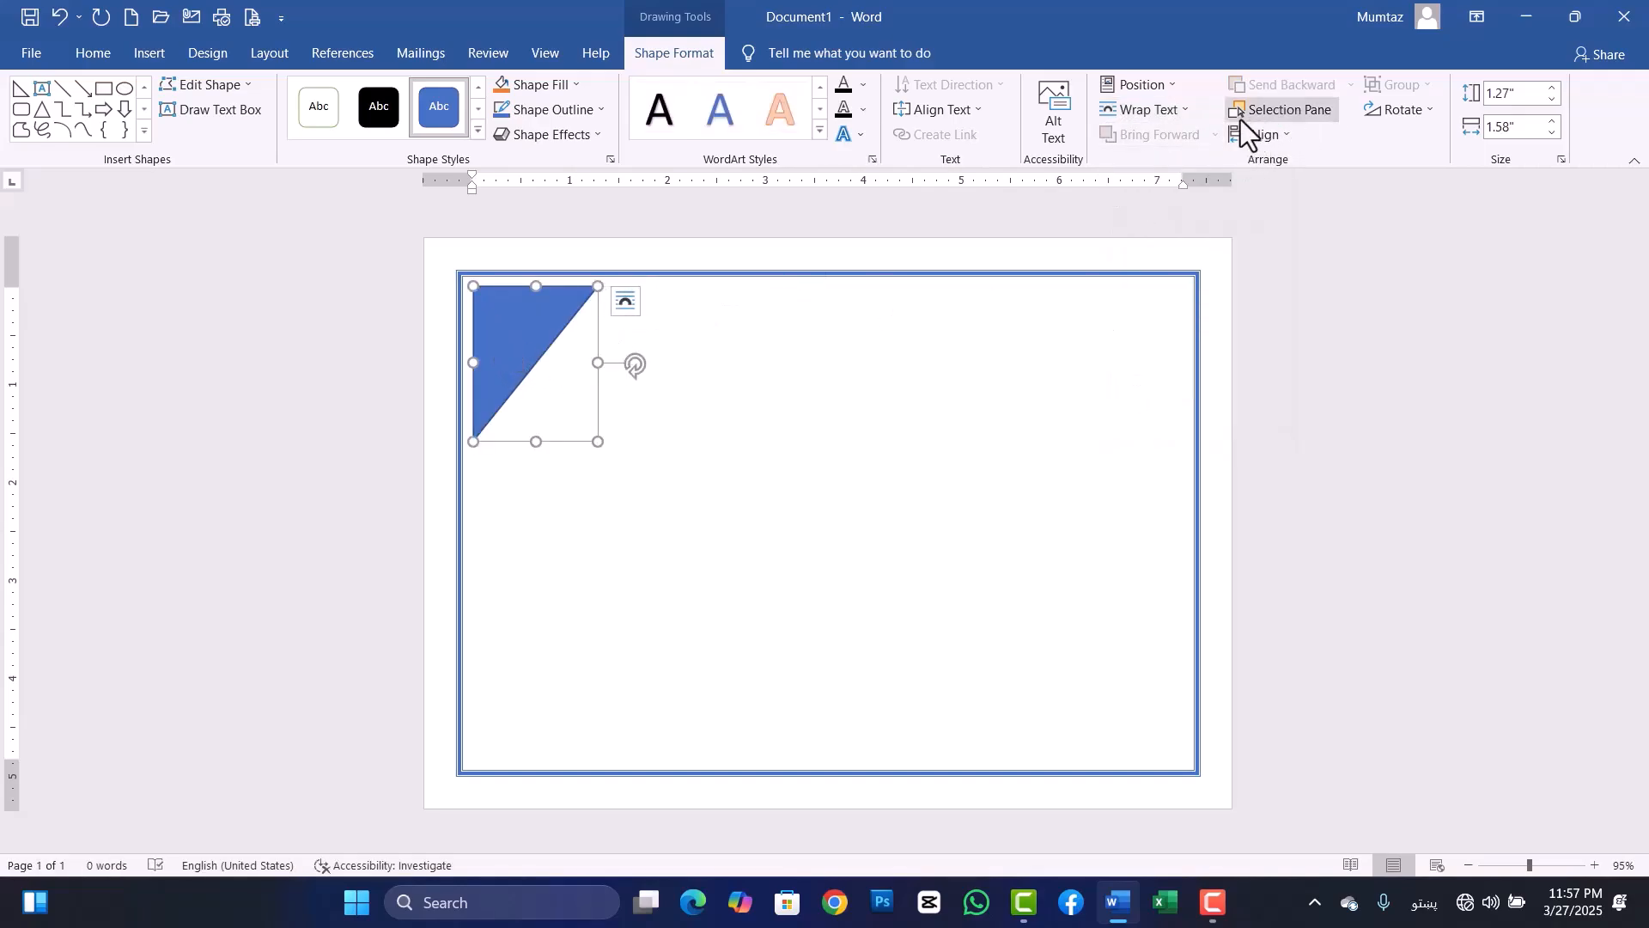
- Switch the triangle's text wrapping to Tight and shift it slightly towards the left border
{"action": "left_click", "coordinate": [1188, 116]}
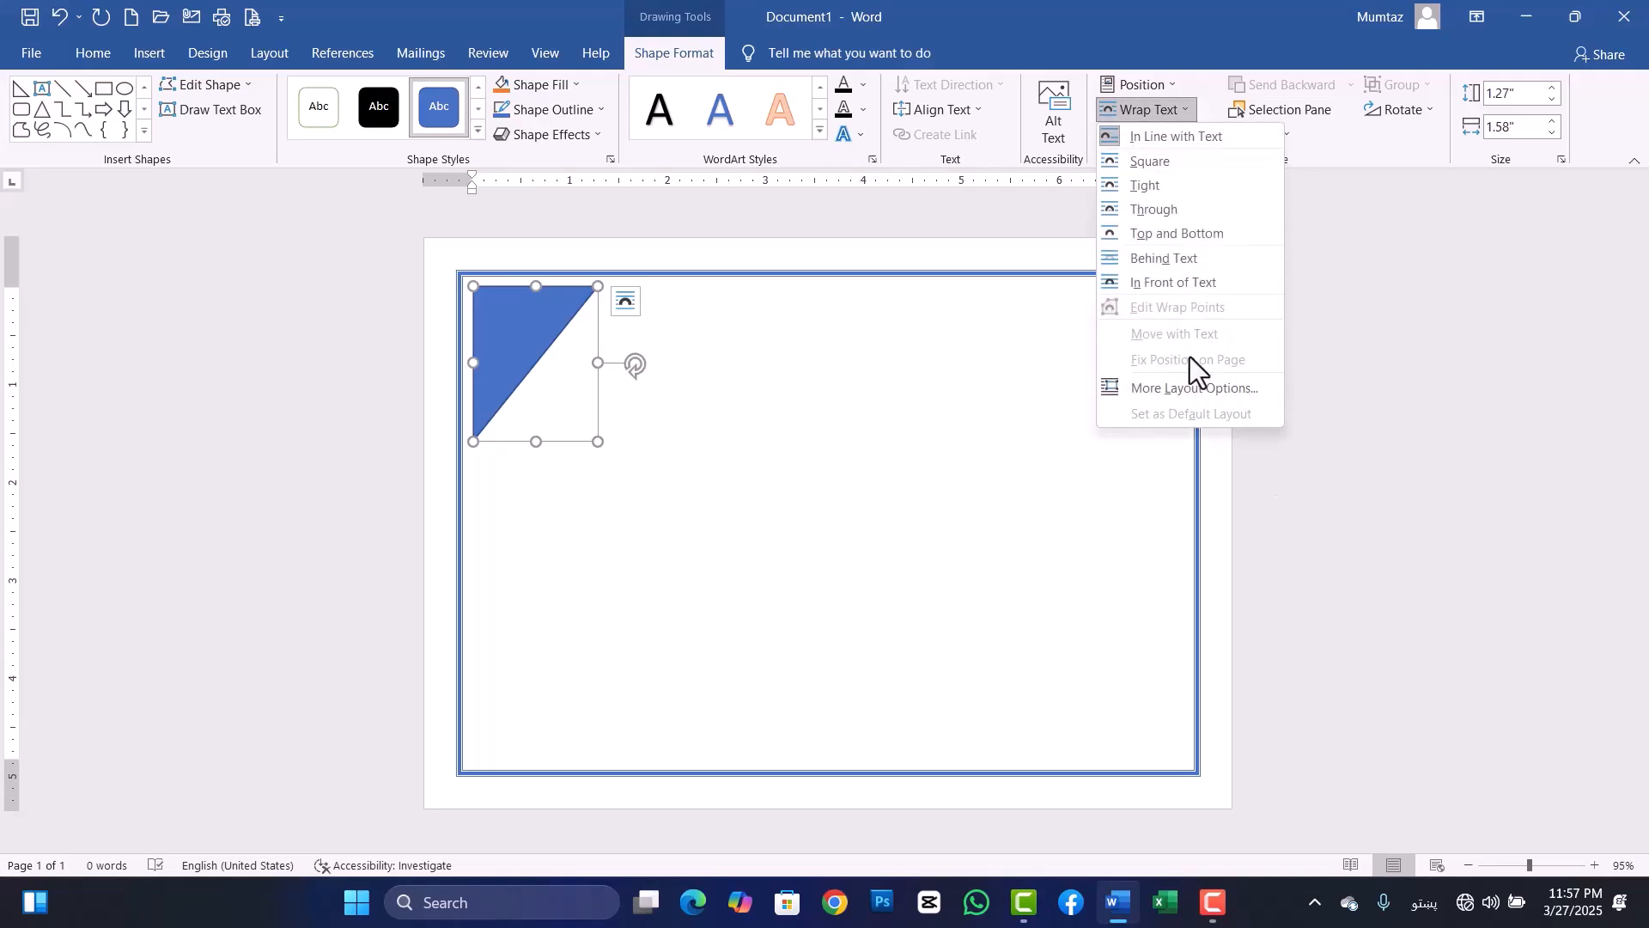
{"action": "left_click", "coordinate": [1149, 183]}
{"action": "left_click_drag", "start_coordinate": [503, 339], "coordinate": [503, 301]}
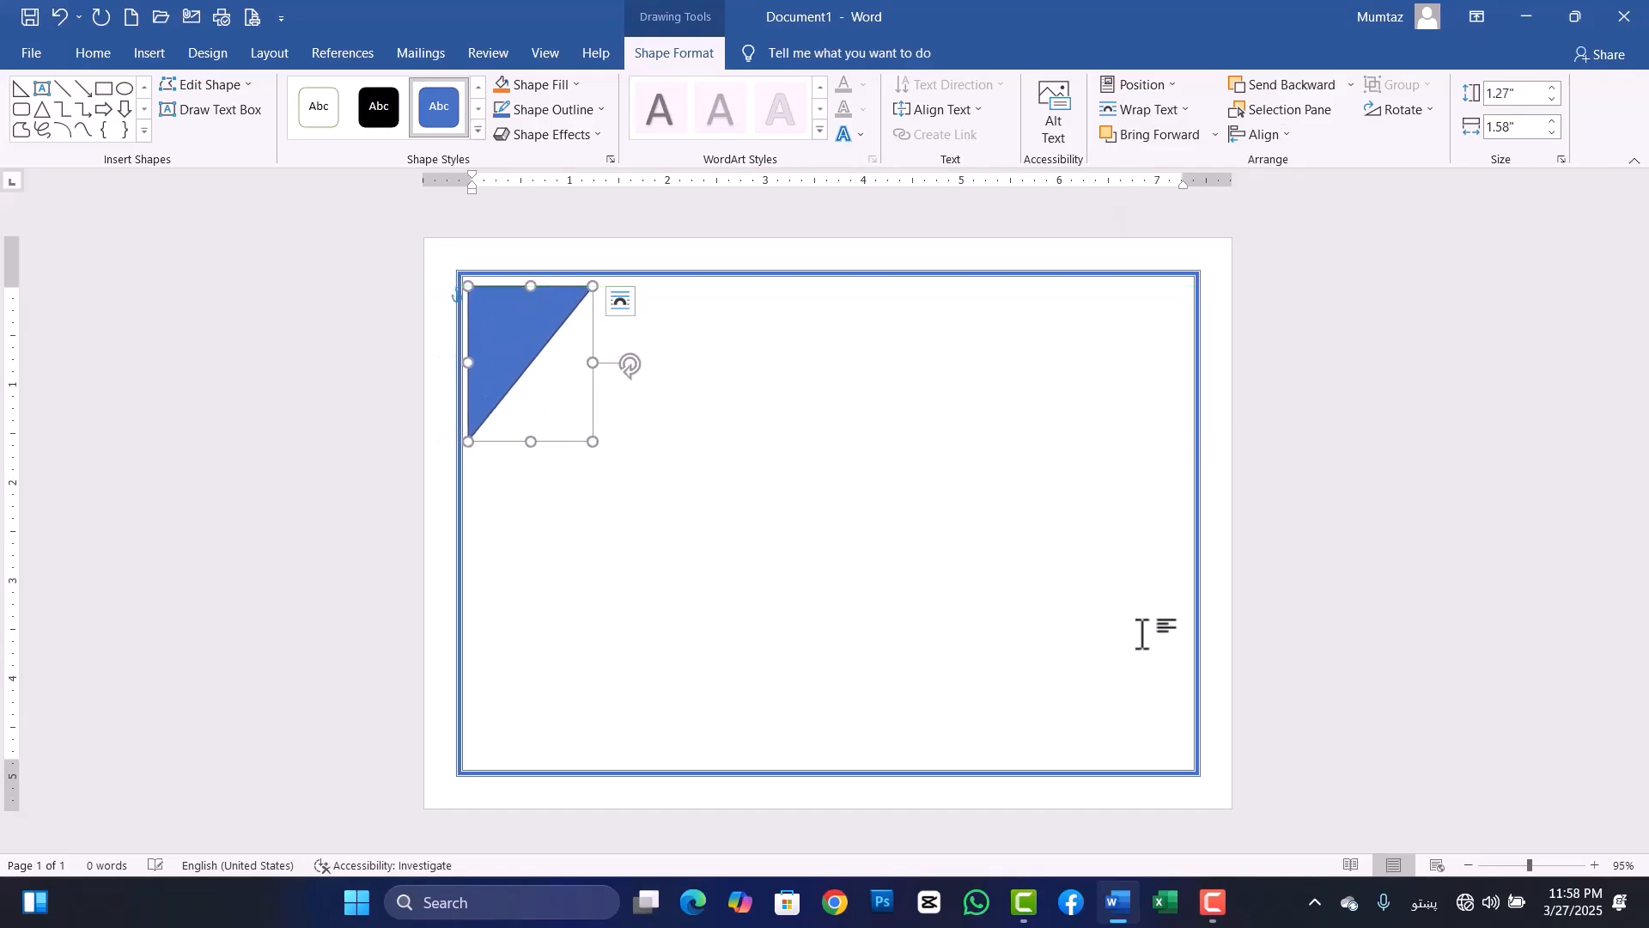
{"action": "left_click", "coordinate": [1213, 902]}
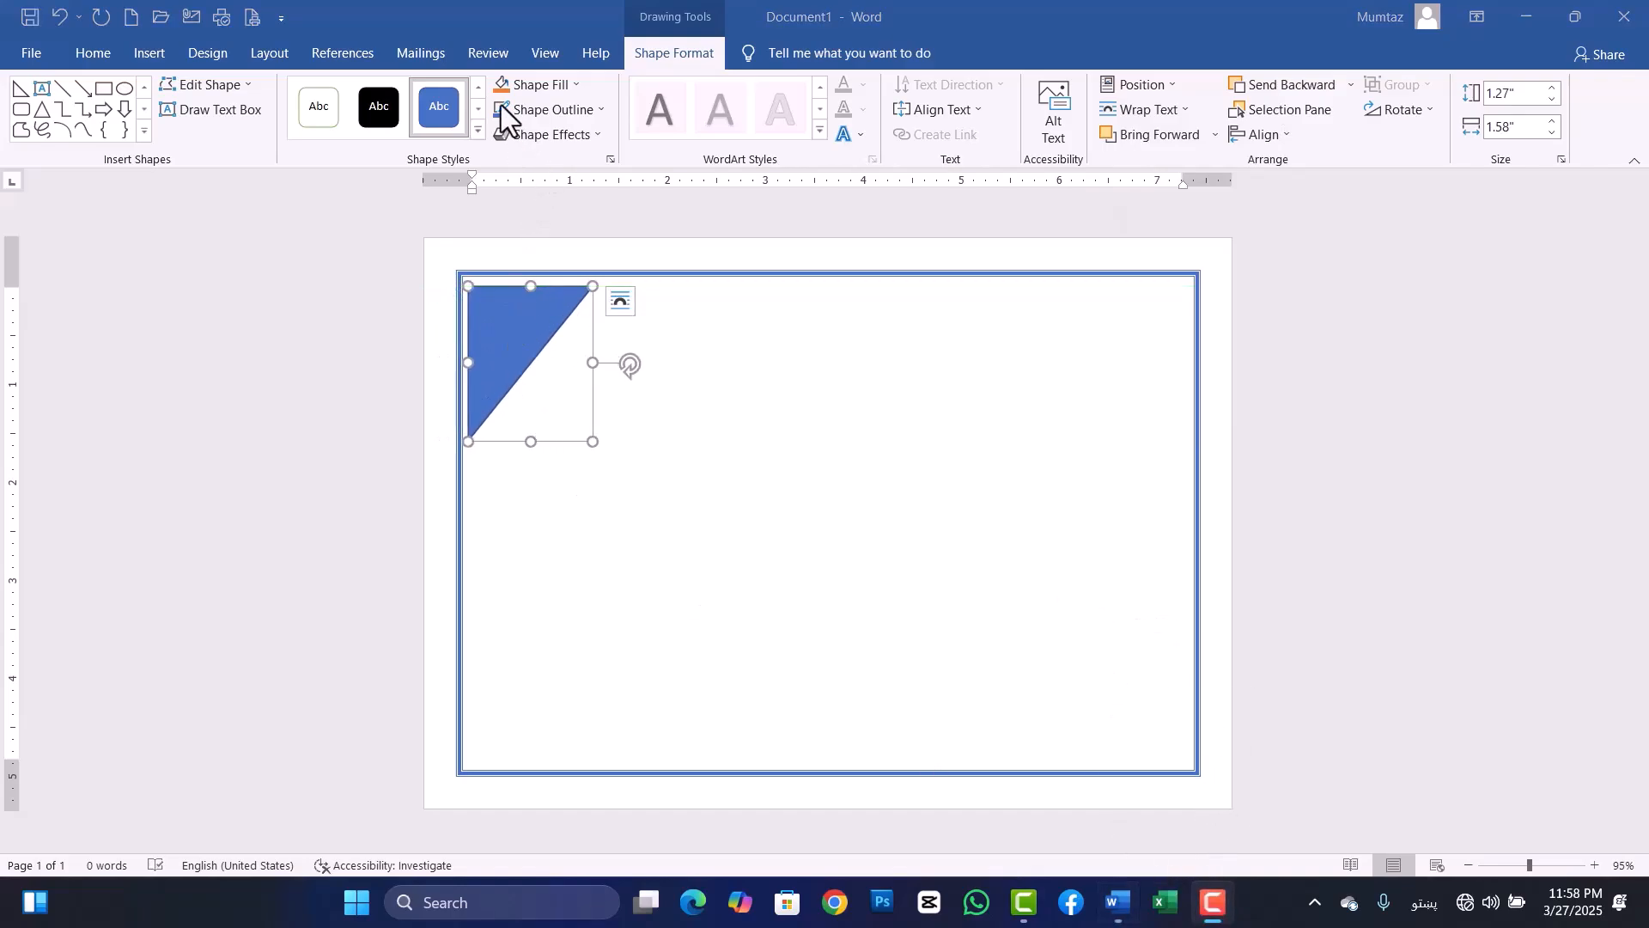
- Set the triangle's text wrapping to Tight and fit it flush into the page border's top-left corner
{"action": "key", "text": "ctrl+y"}
{"action": "left_click", "coordinate": [1187, 115]}
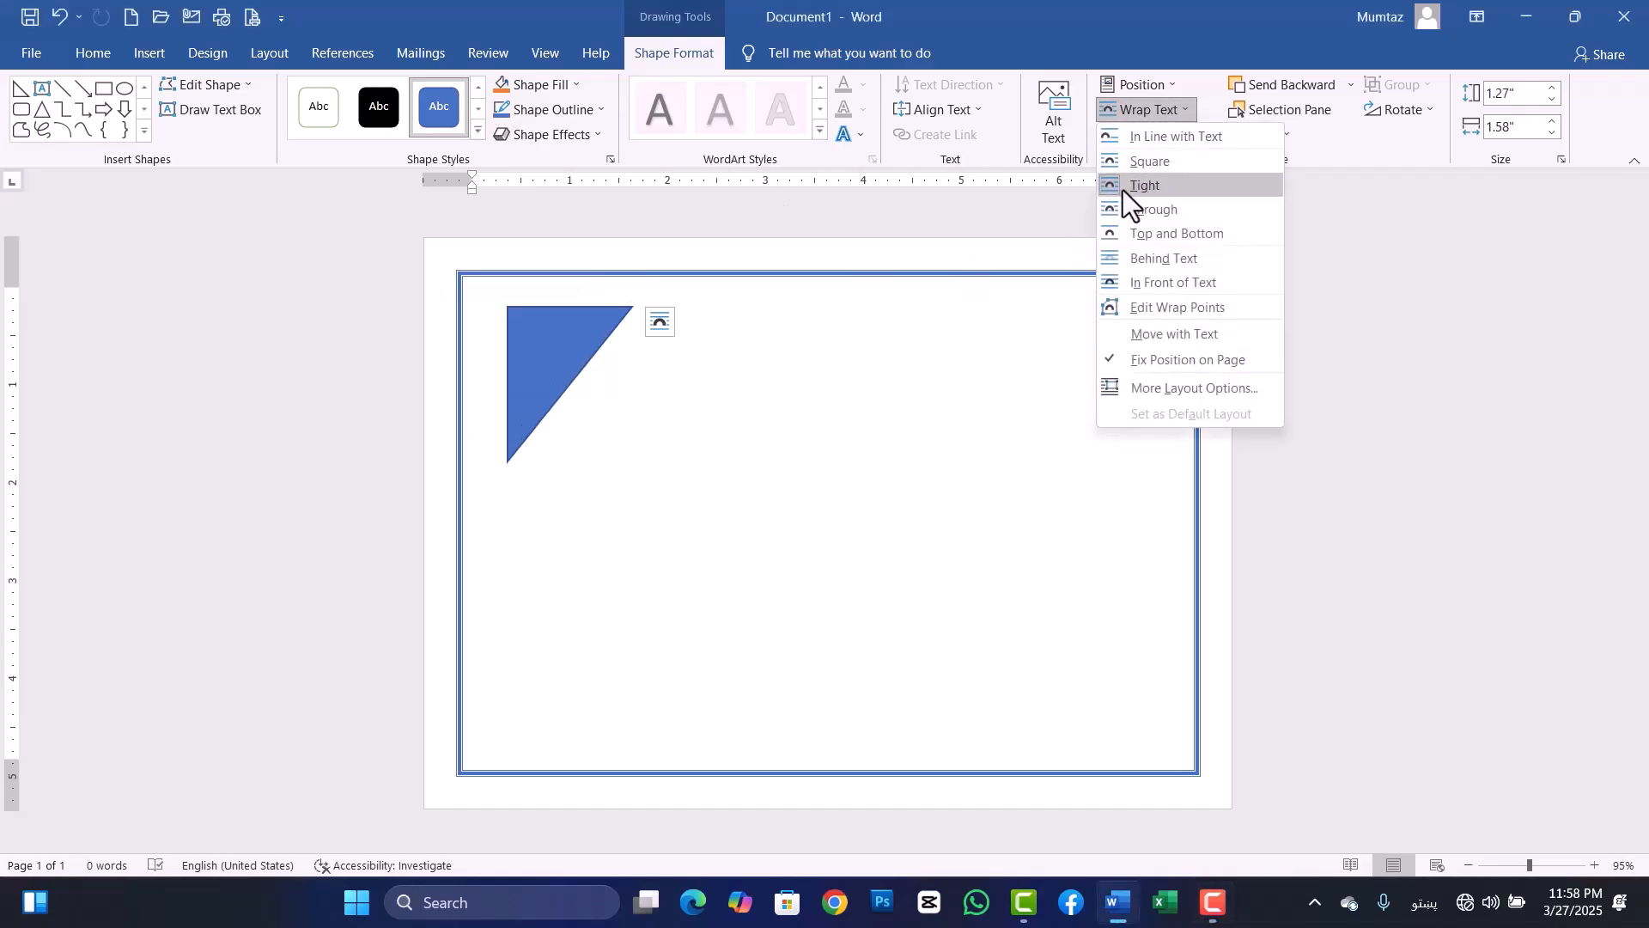
{"action": "left_click", "coordinate": [1122, 189]}
{"action": "left_click_drag", "start_coordinate": [558, 369], "coordinate": [514, 338]}
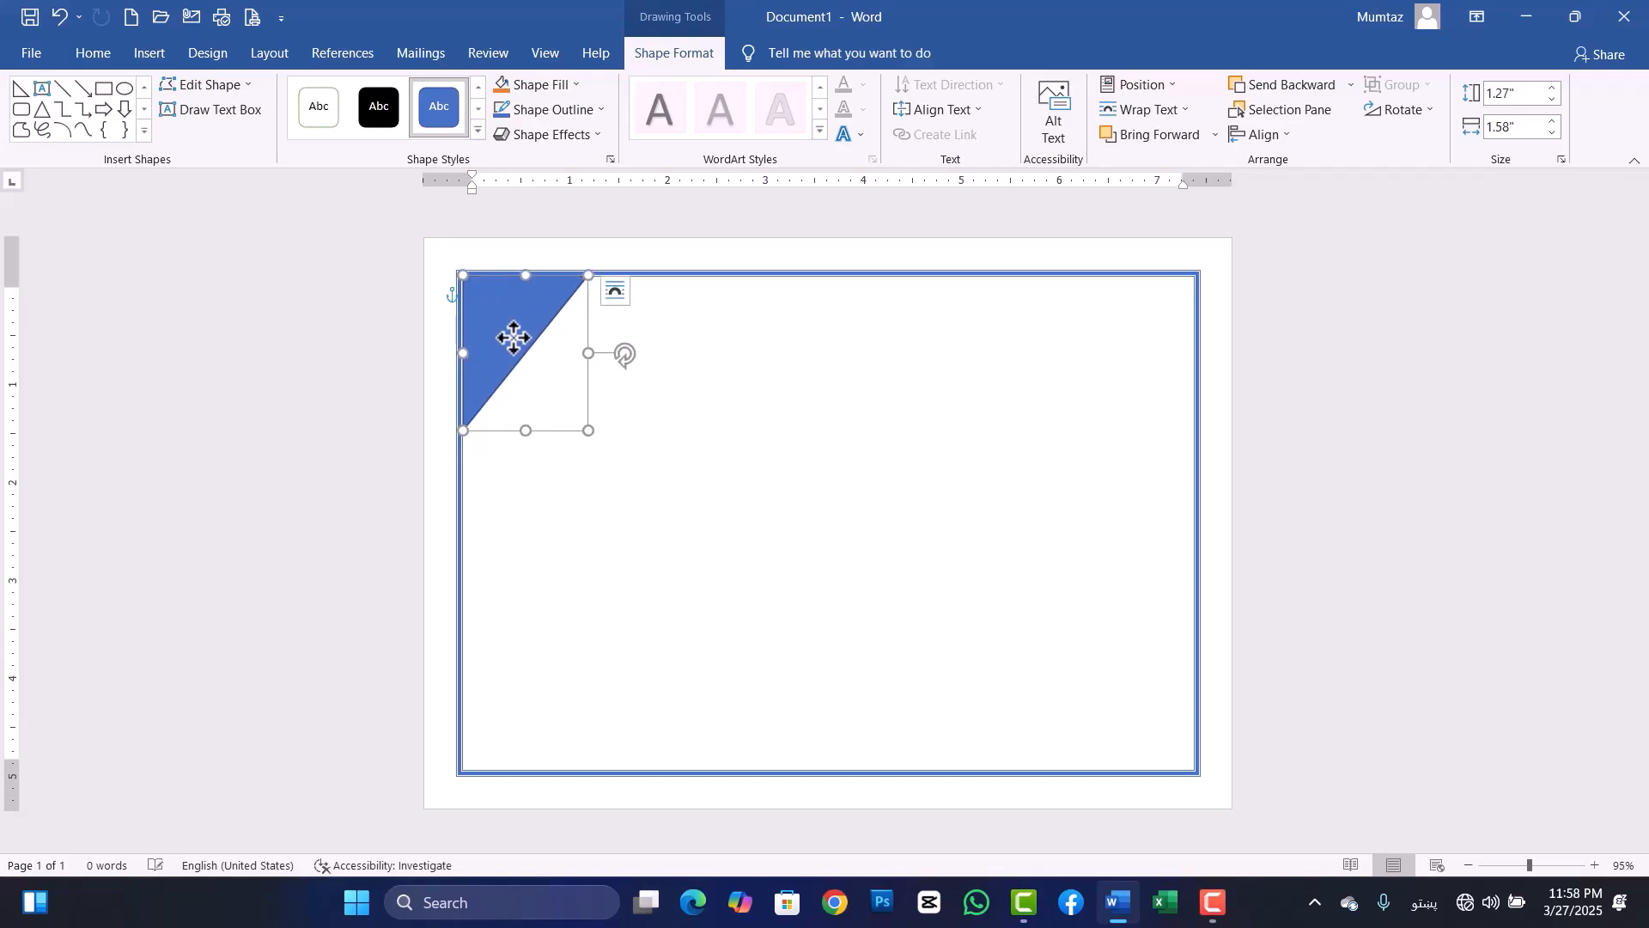
{"action": "left_click", "coordinate": [718, 464]}
{"action": "left_click", "coordinate": [510, 349]}
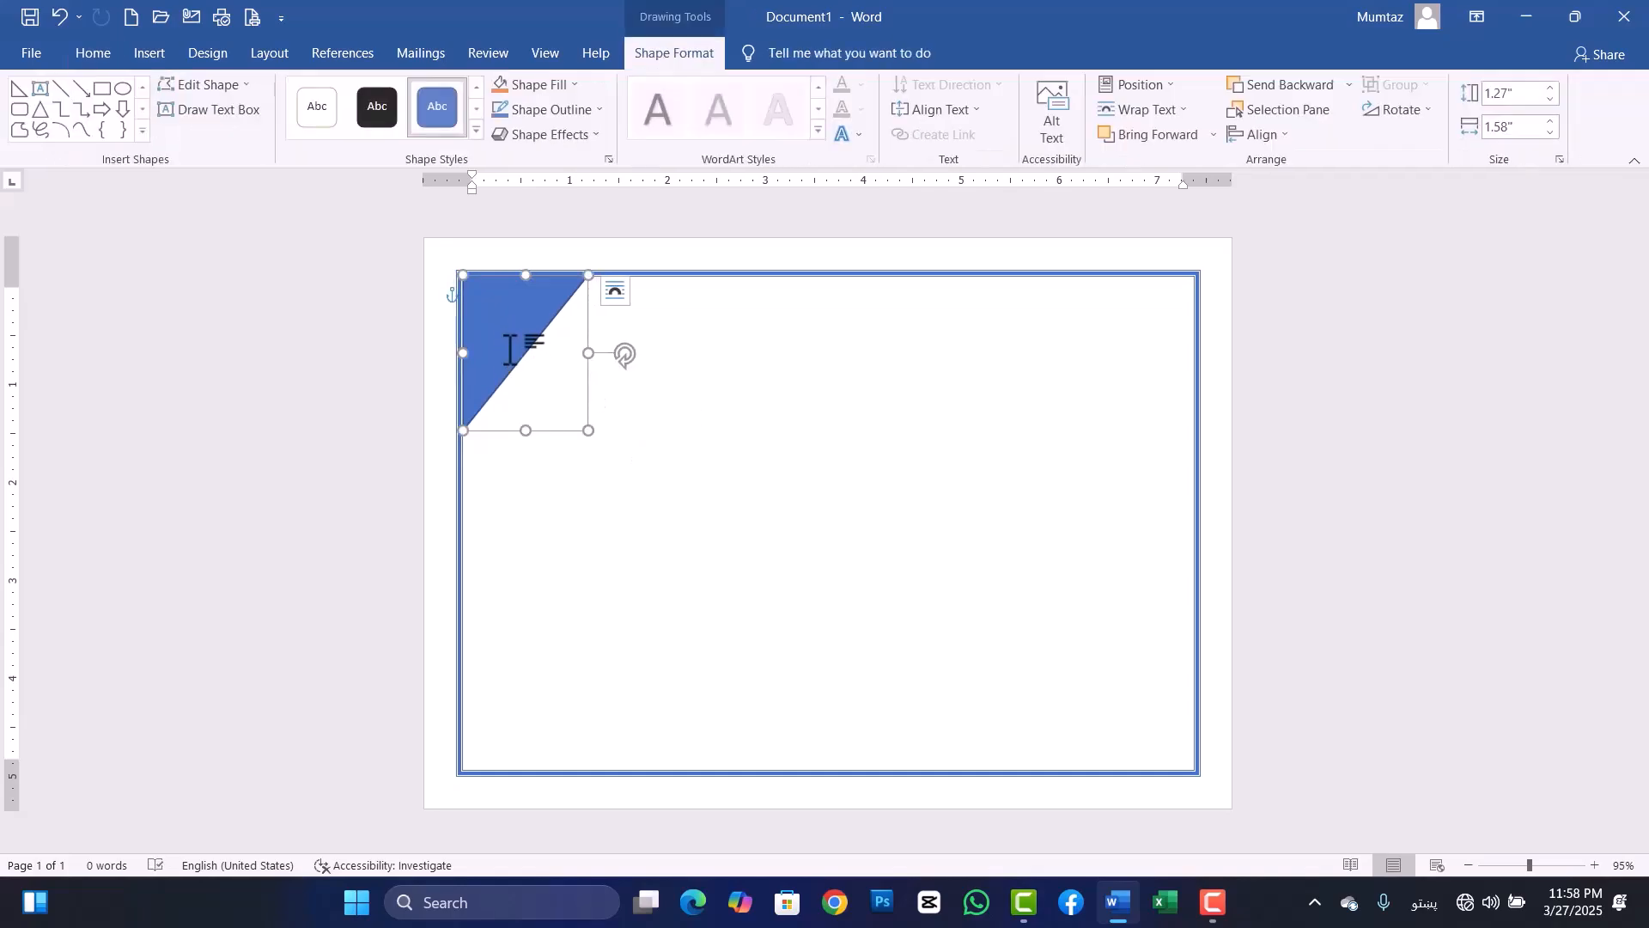
{"action": "left_click", "coordinate": [656, 537]}
{"action": "left_click", "coordinate": [499, 335]}
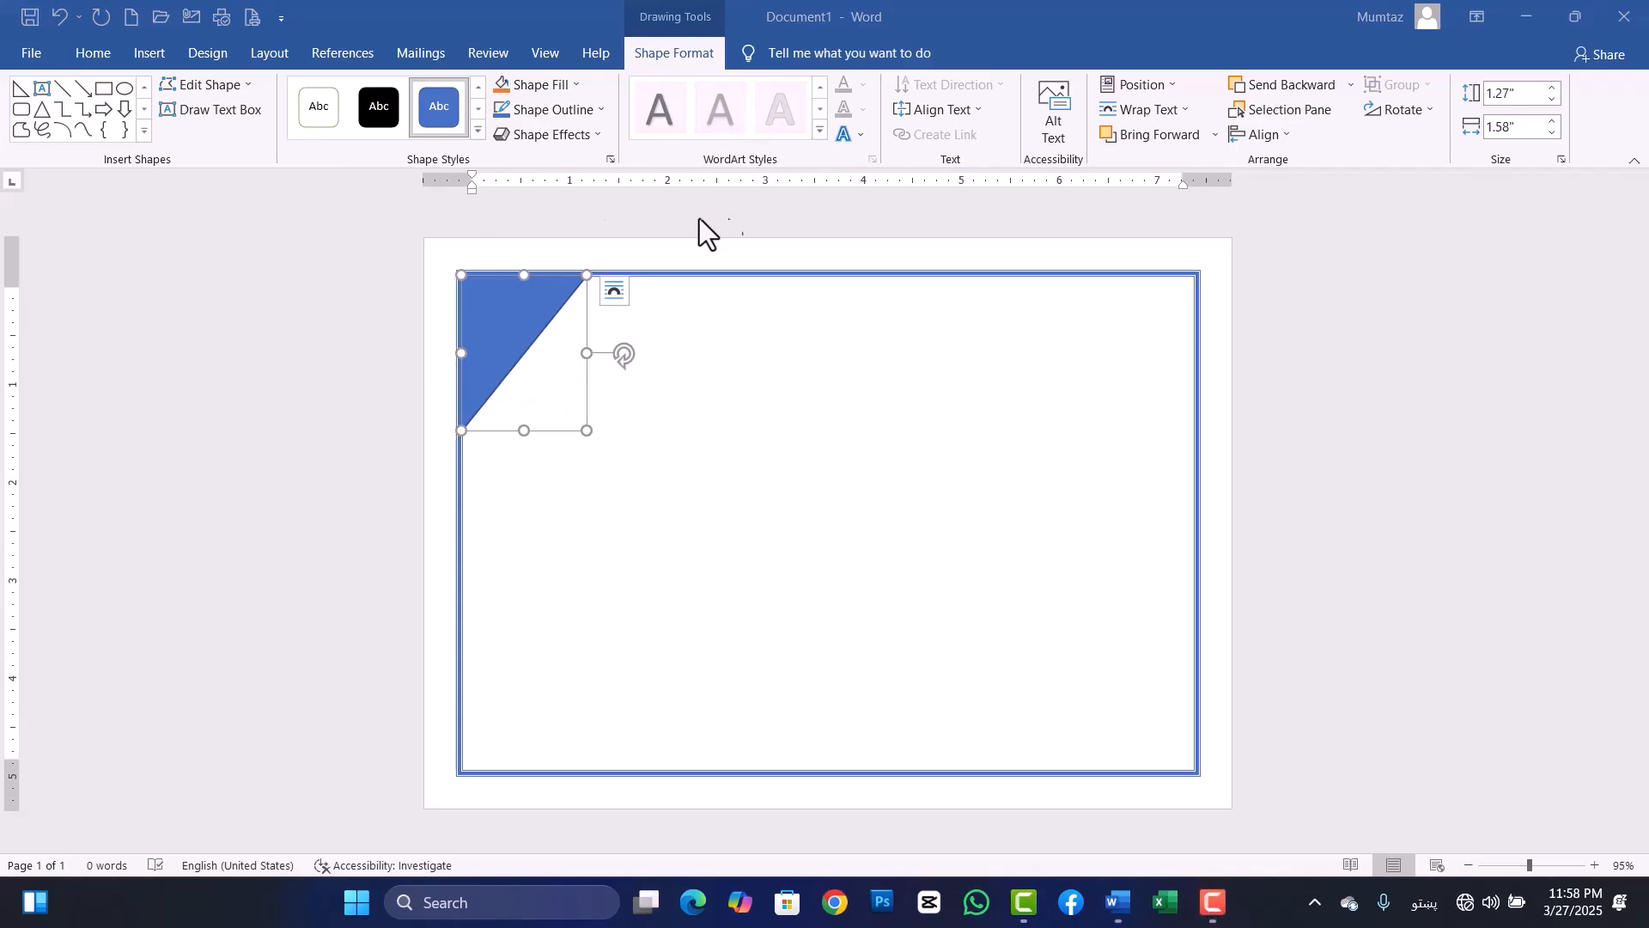
- Remove the outline from the corner triangle
{"action": "left_click", "coordinate": [597, 111]}
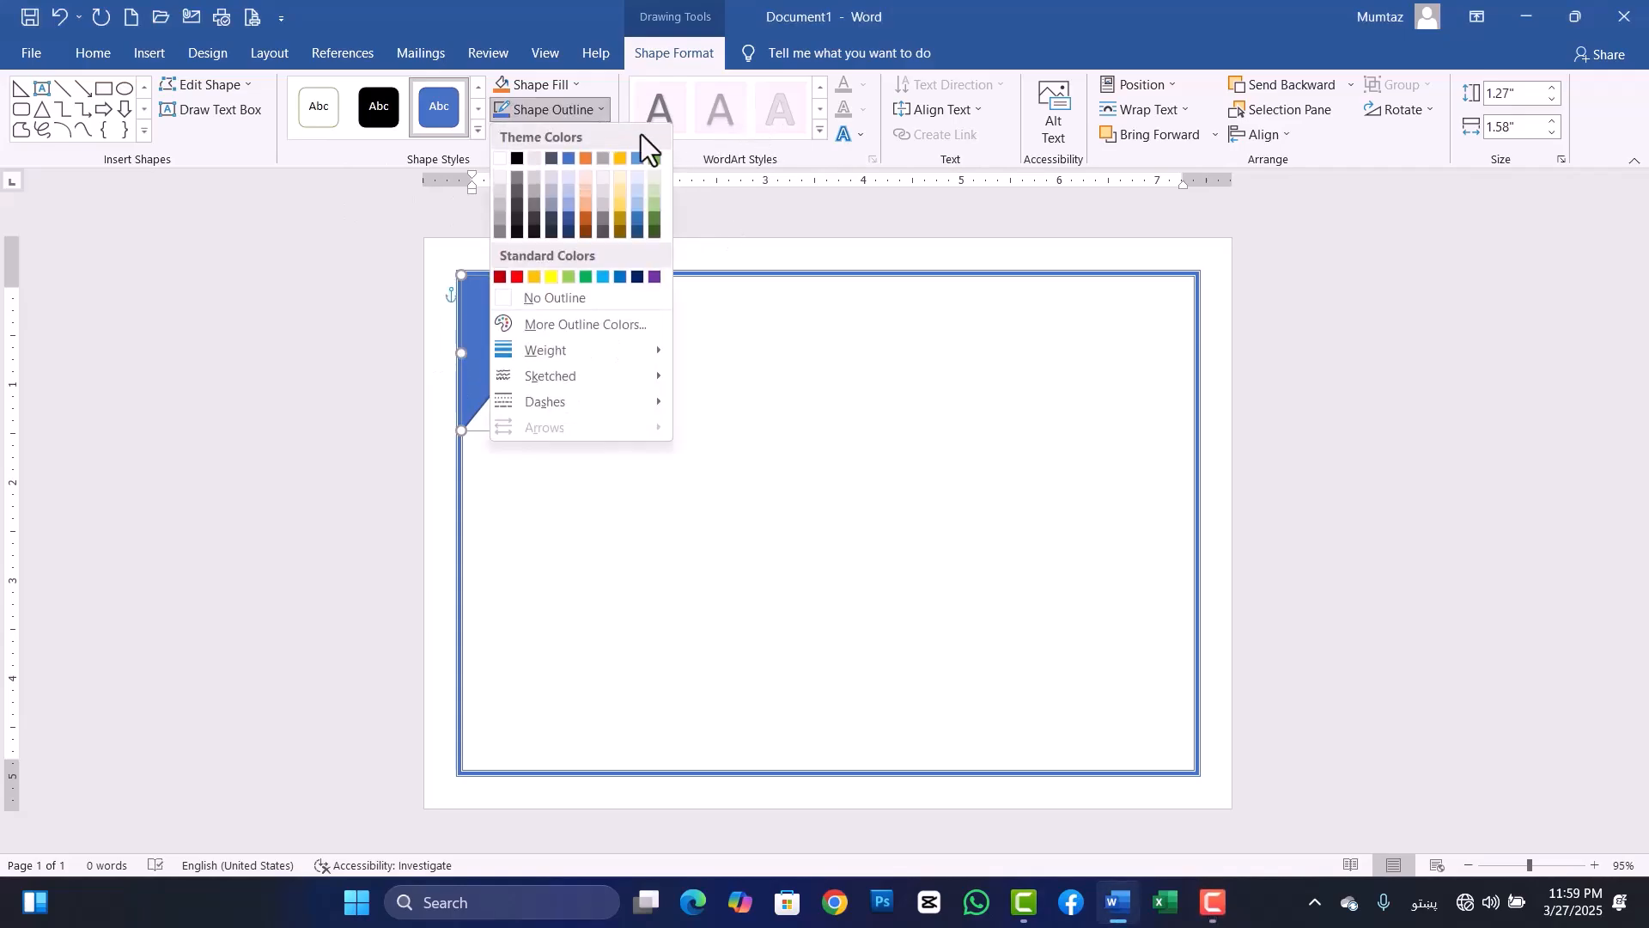
{"action": "left_click", "coordinate": [539, 300]}
{"action": "left_click", "coordinate": [663, 435]}
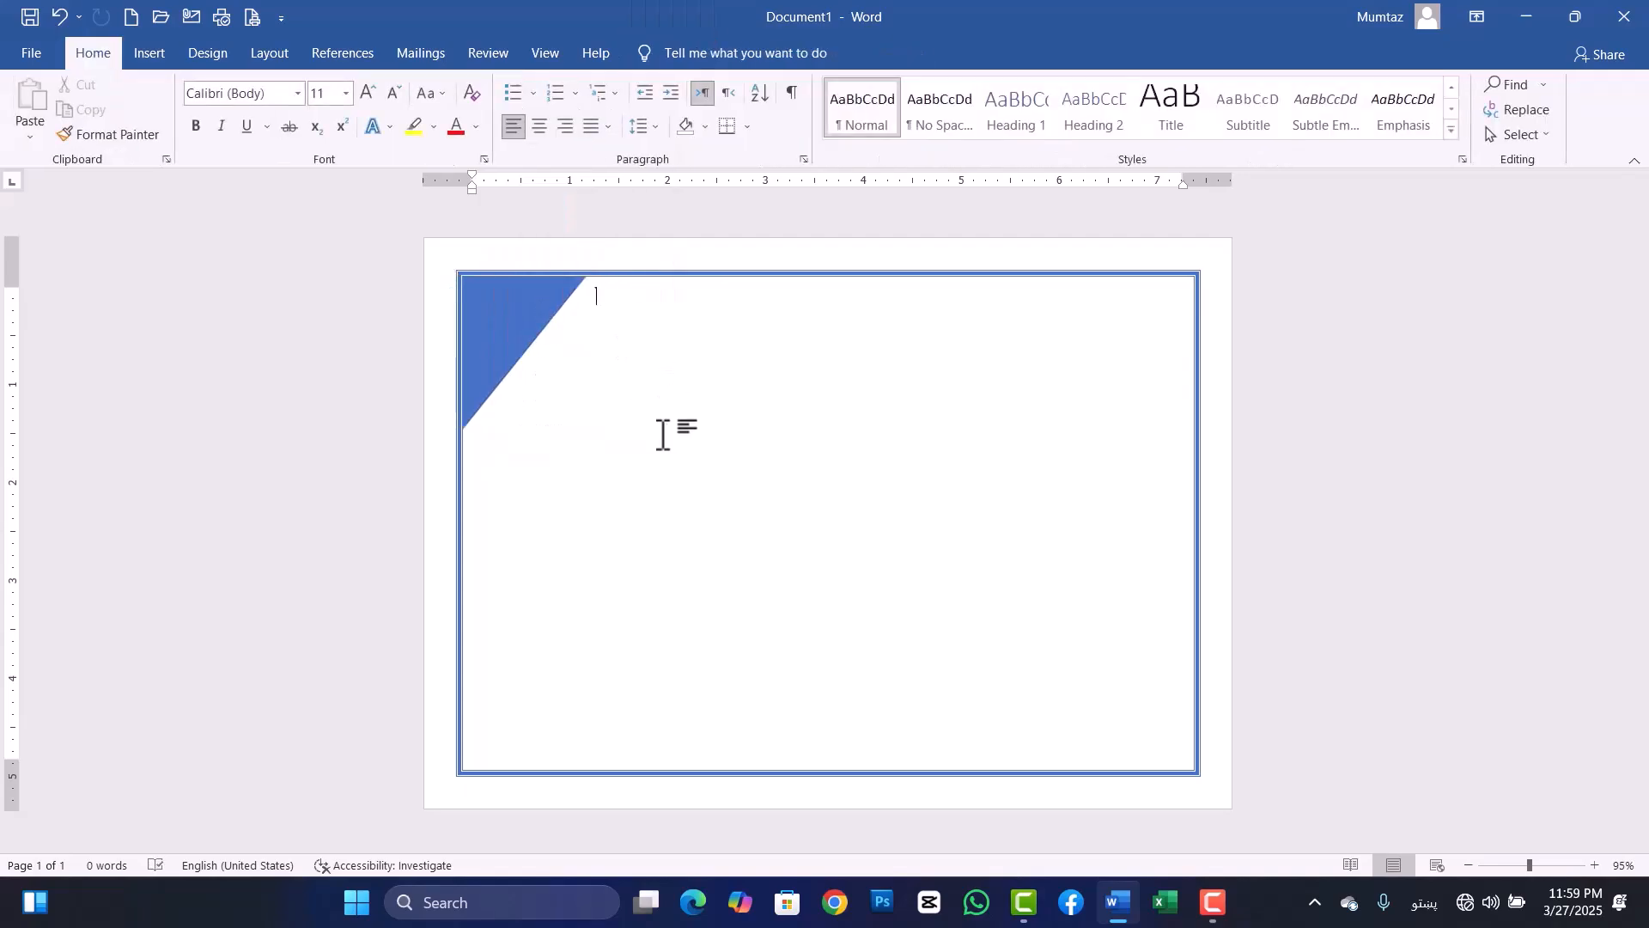
- Nudge the triangle outwards until it covers the page border's top-left corner
{"action": "left_click", "coordinate": [516, 332]}
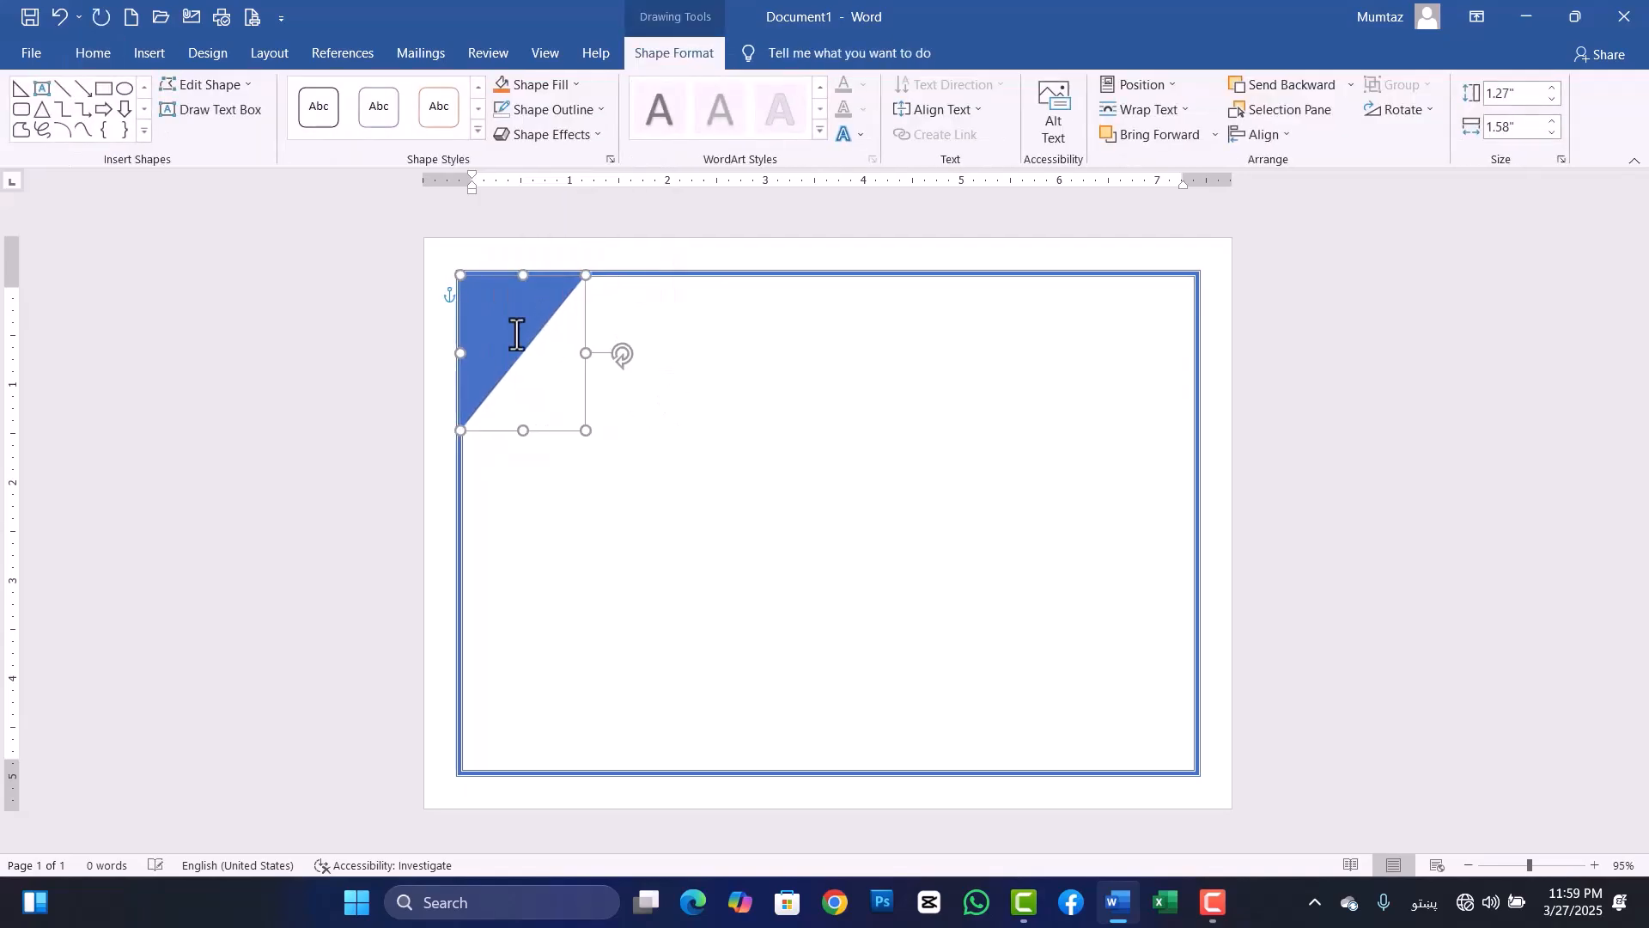
{"action": "left_click", "coordinate": [750, 559]}
{"action": "left_click", "coordinate": [497, 344]}
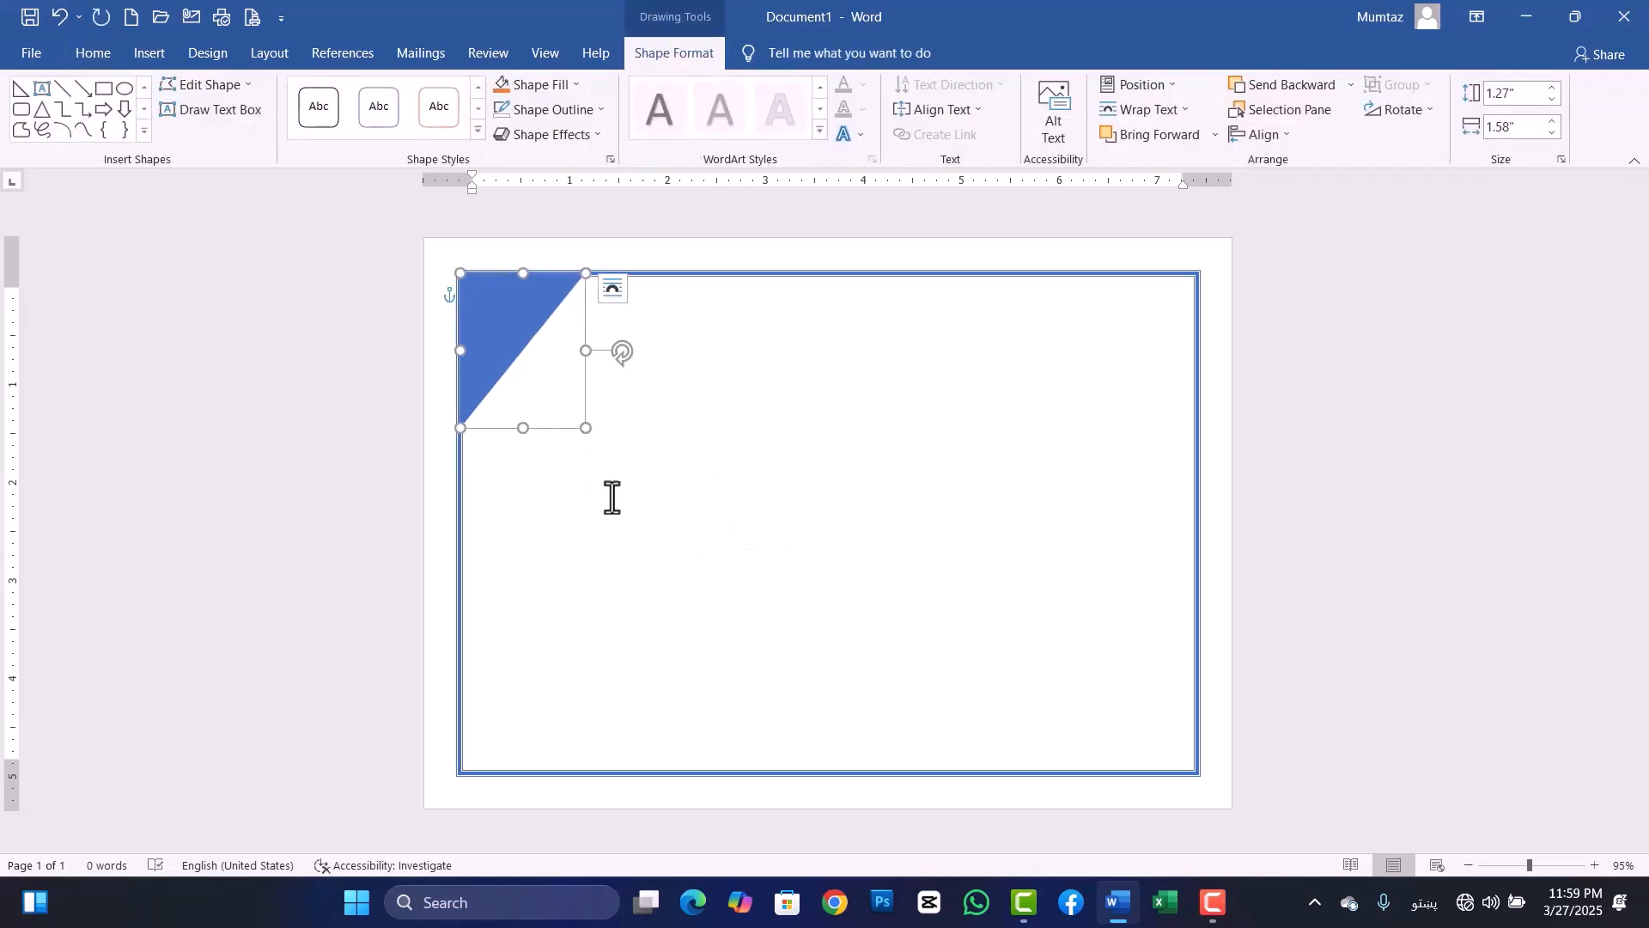
{"action": "left_click", "coordinate": [657, 558]}
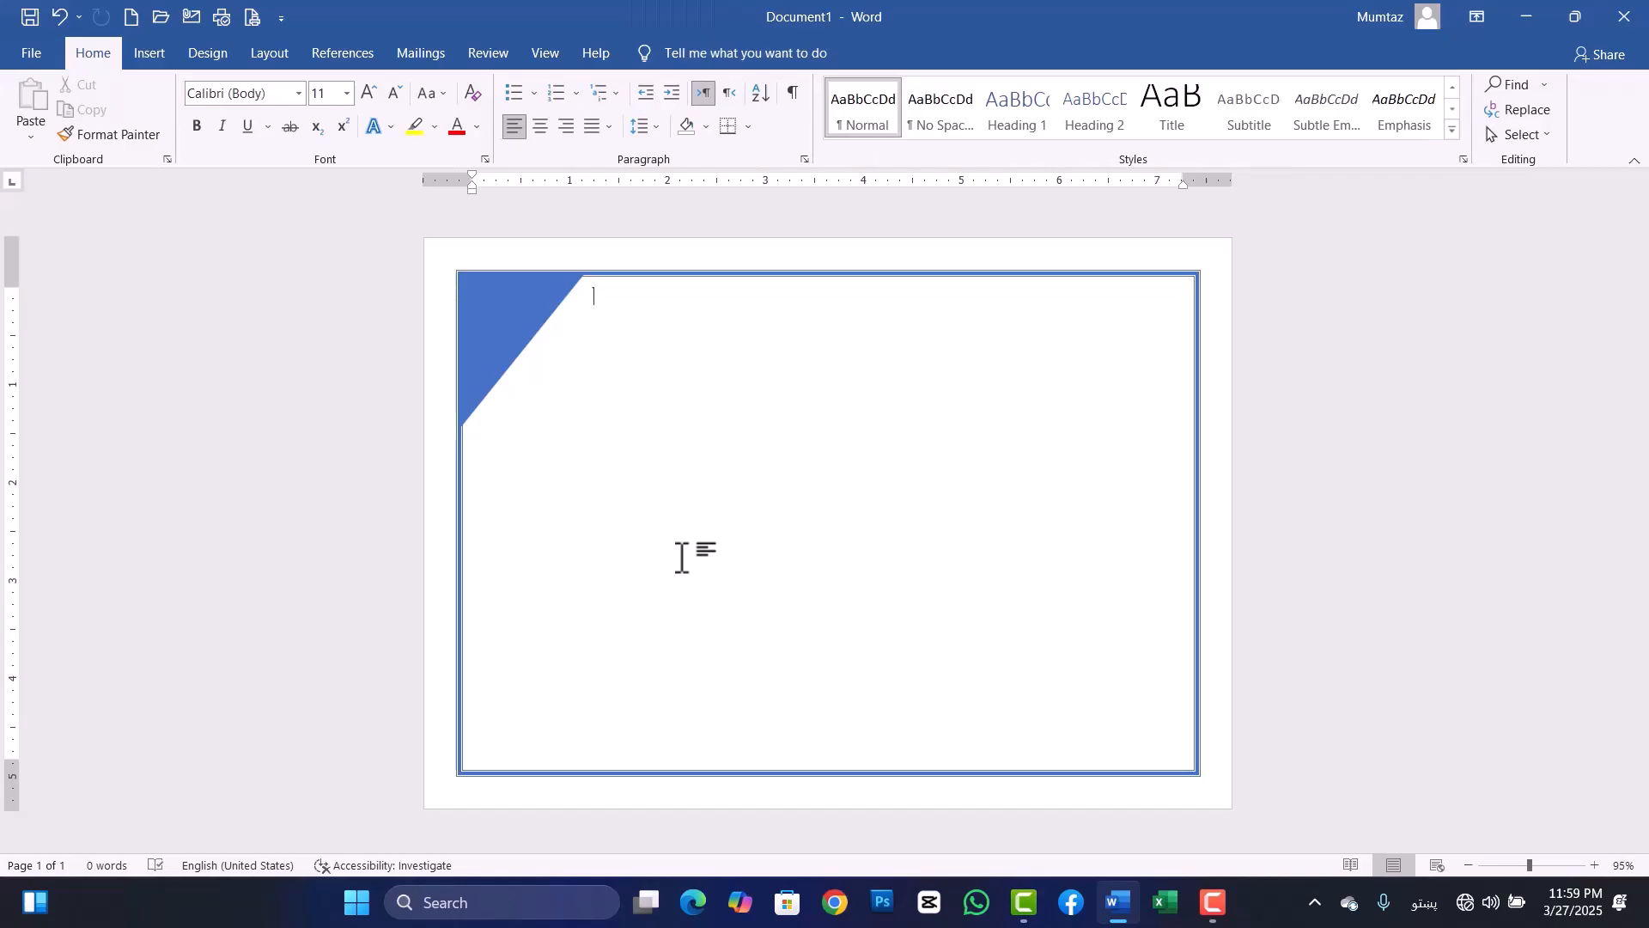
- Duplicate the corner triangle into the open page area and rotate the copy 180°
{"action": "left_click", "coordinate": [491, 319]}
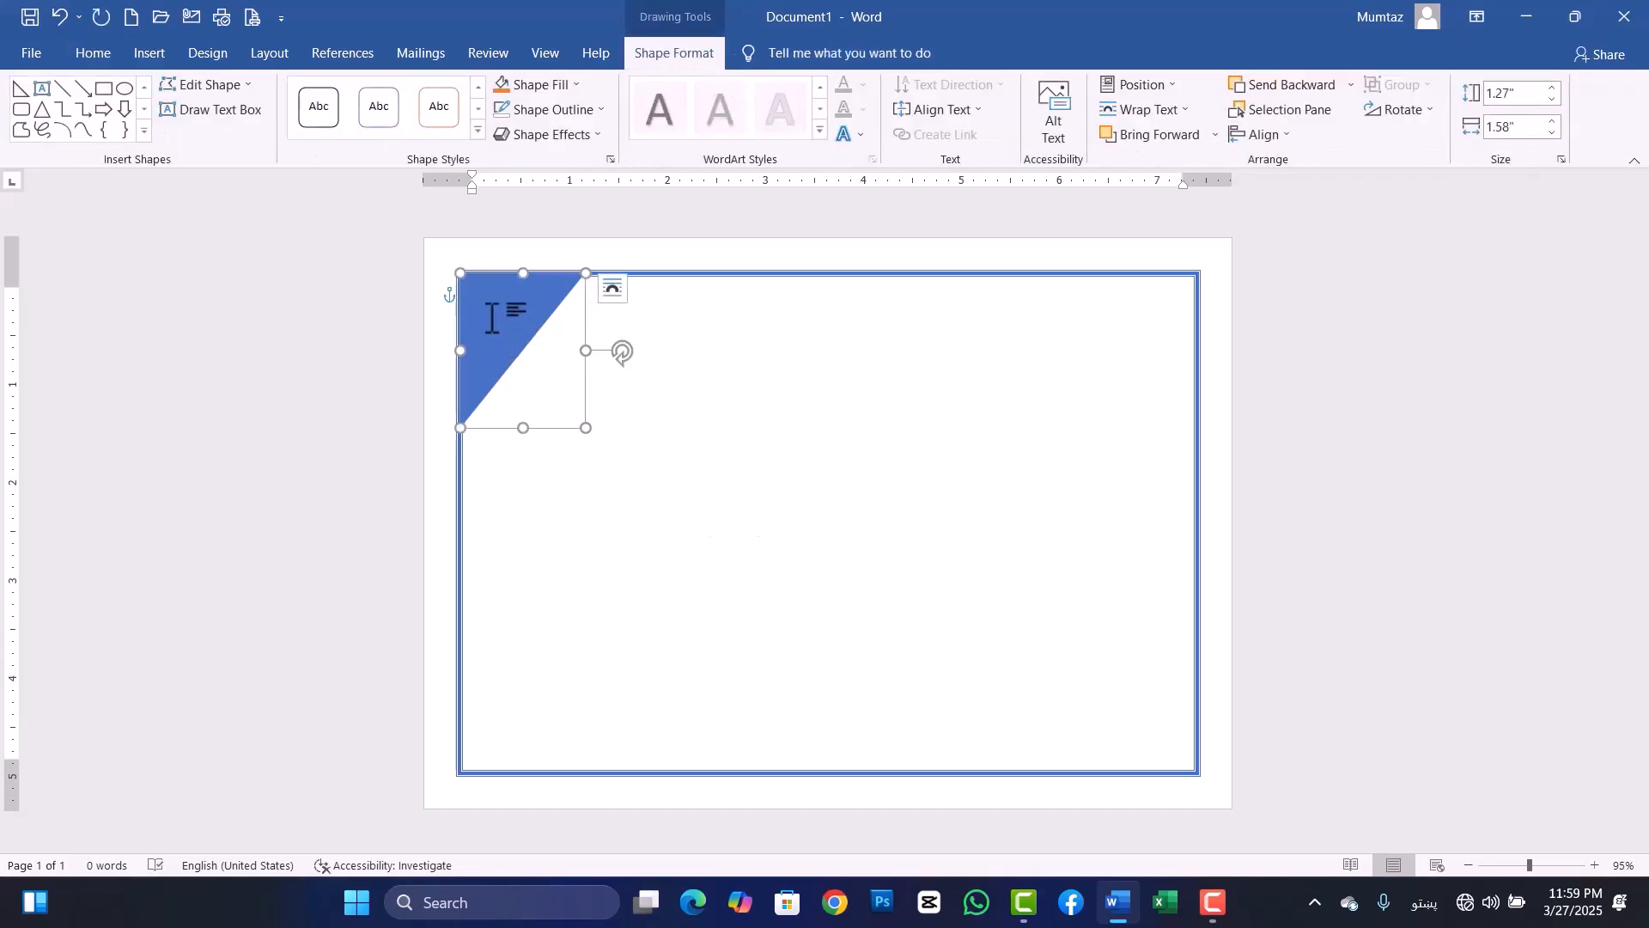
{"action": "left_click_drag", "start_coordinate": [491, 319], "coordinate": [661, 409]}
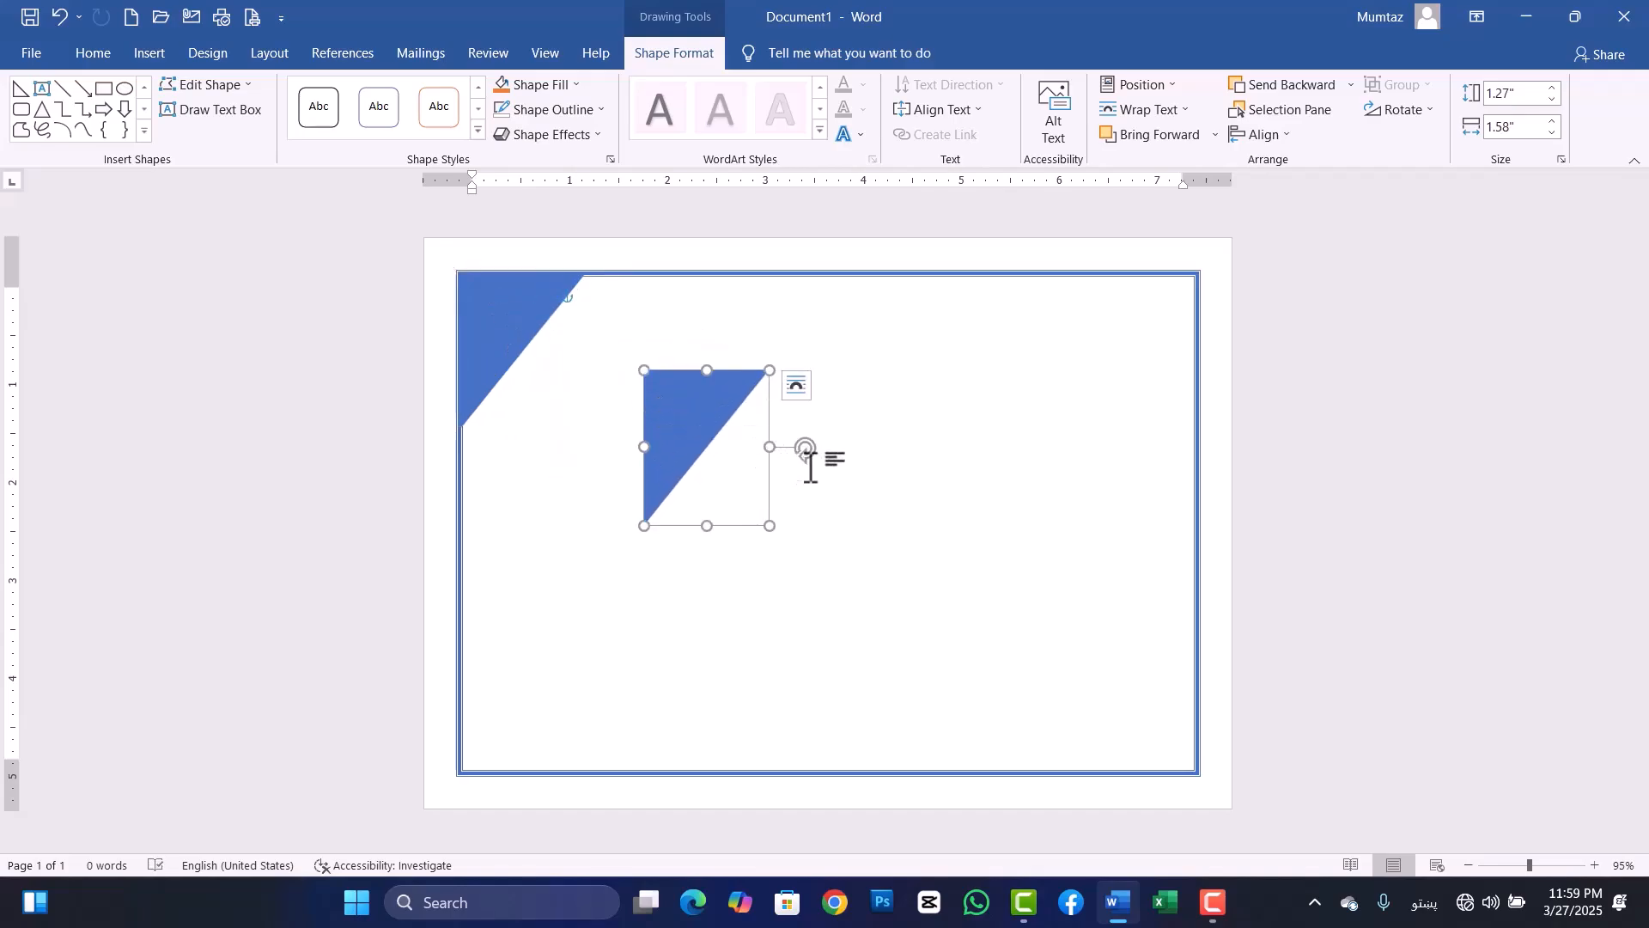
{"action": "left_click_drag", "start_coordinate": [806, 450], "coordinate": [616, 440]}
- Move the rotated triangle copy into the page border's bottom-right corner and nudge it until it covers the border
{"action": "left_click_drag", "start_coordinate": [732, 479], "coordinate": [1138, 723]}
{"action": "key", "text": "Down"}
{"action": "key", "text": "Down"}
{"action": "key", "text": "Down"}
{"action": "key", "text": "Right"}
{"action": "key", "text": "Right"}
{"action": "key", "text": "Right"}
{"action": "key", "text": "Down"}
{"action": "key", "text": "Right"}
{"action": "key", "text": "Right"}
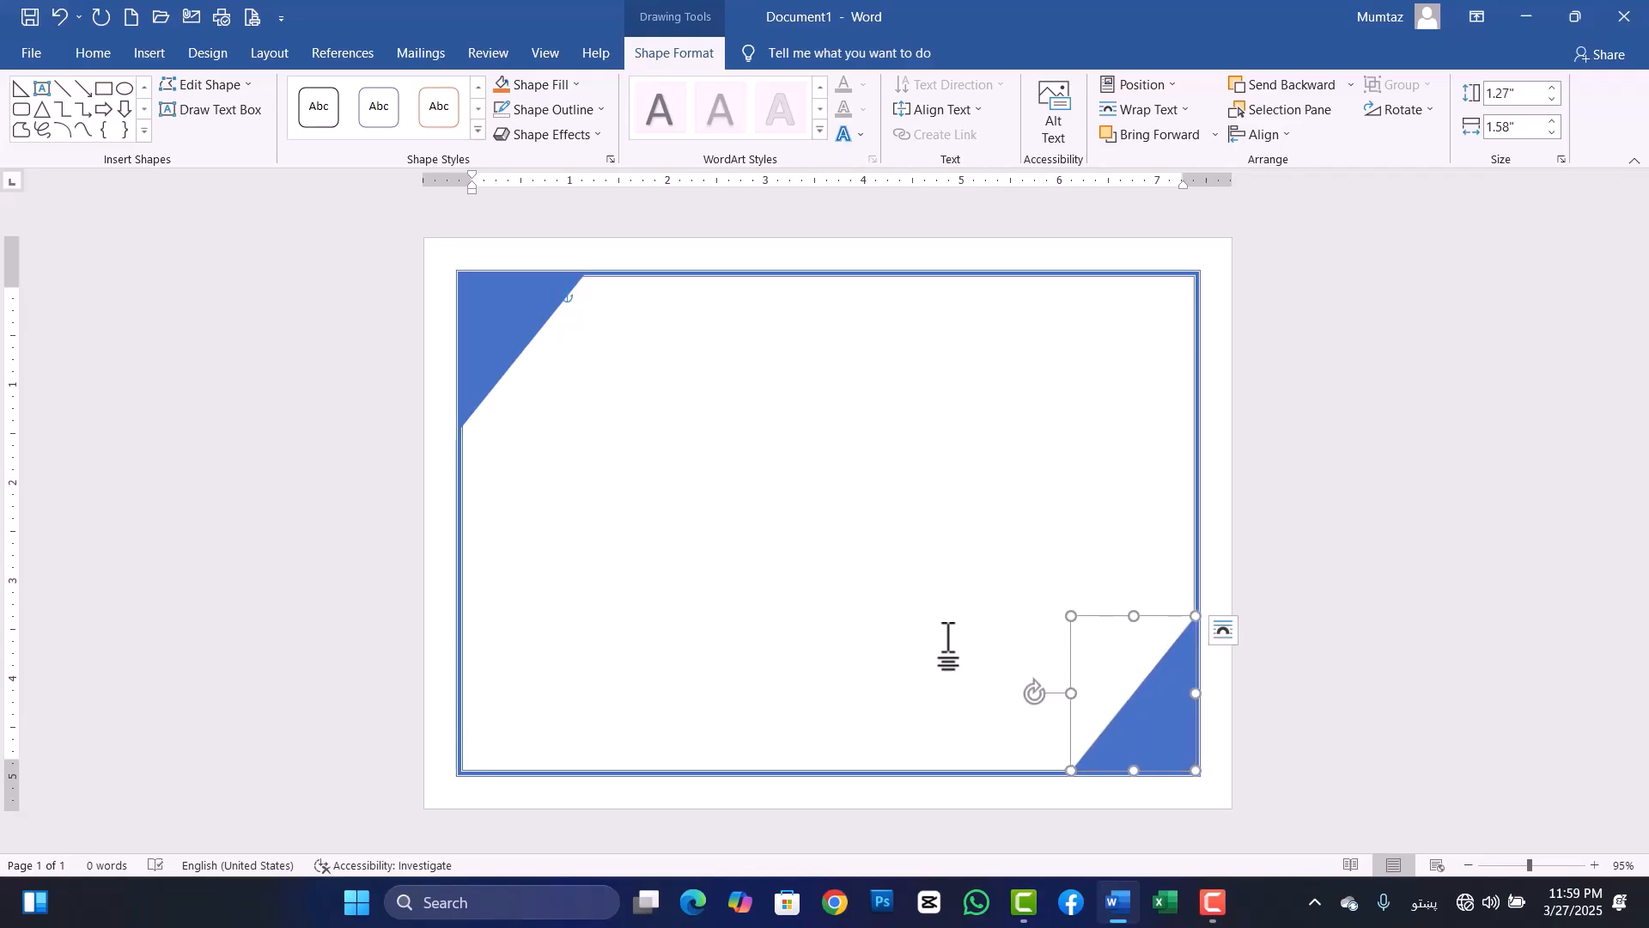
{"action": "left_click", "coordinate": [855, 584]}
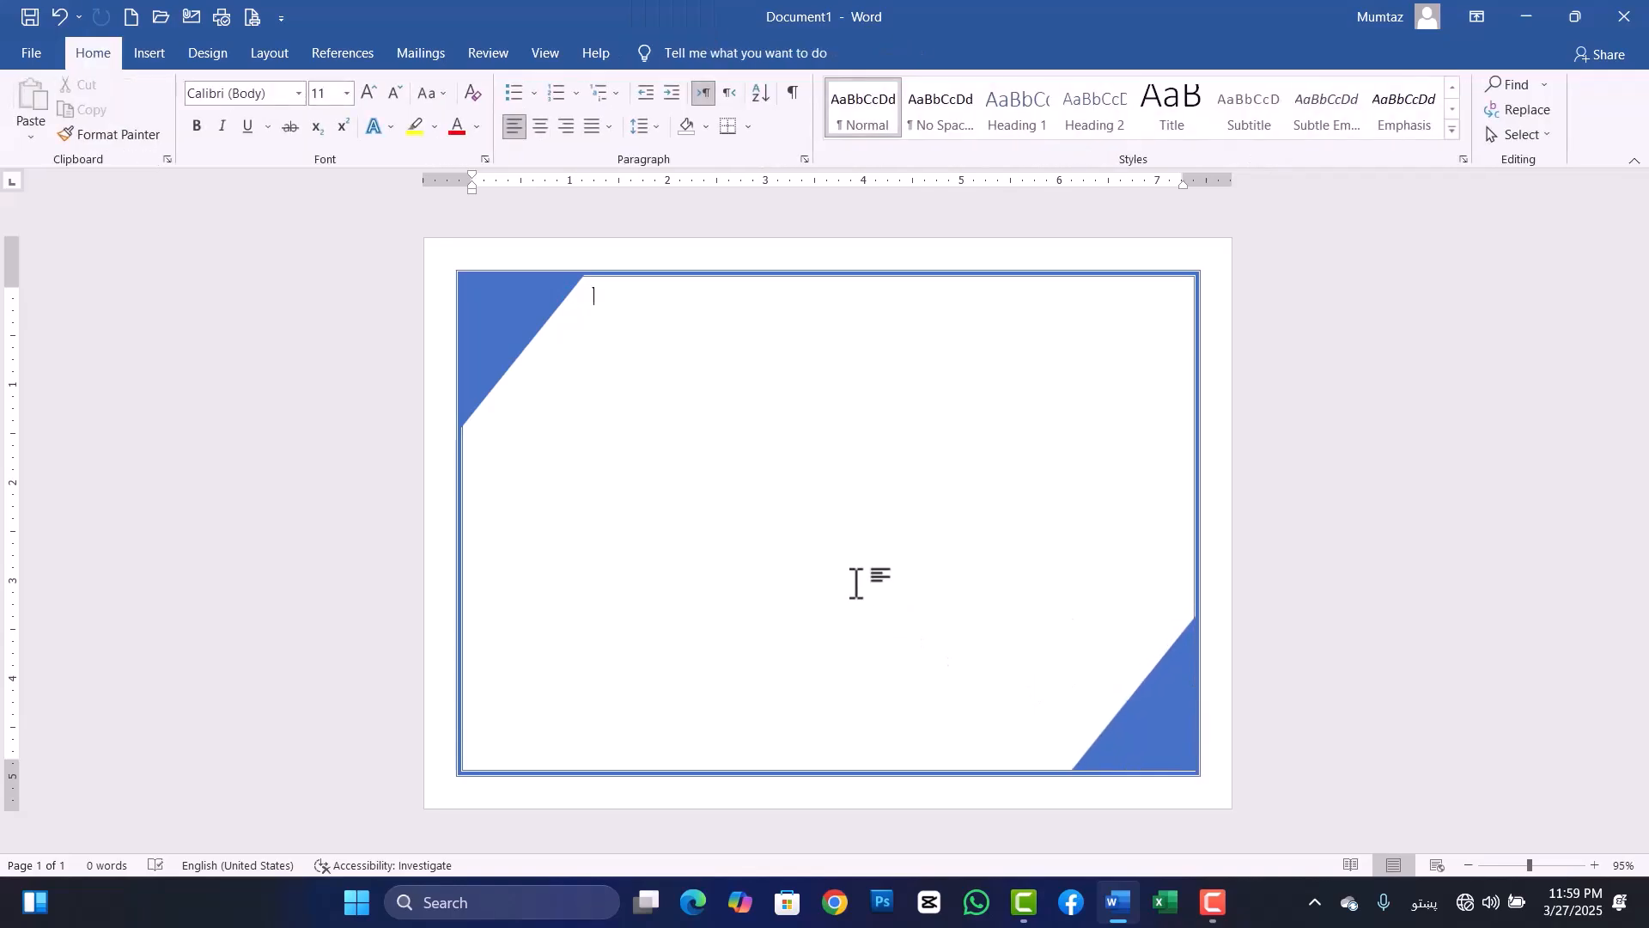
{"action": "left_click", "coordinate": [1138, 731]}
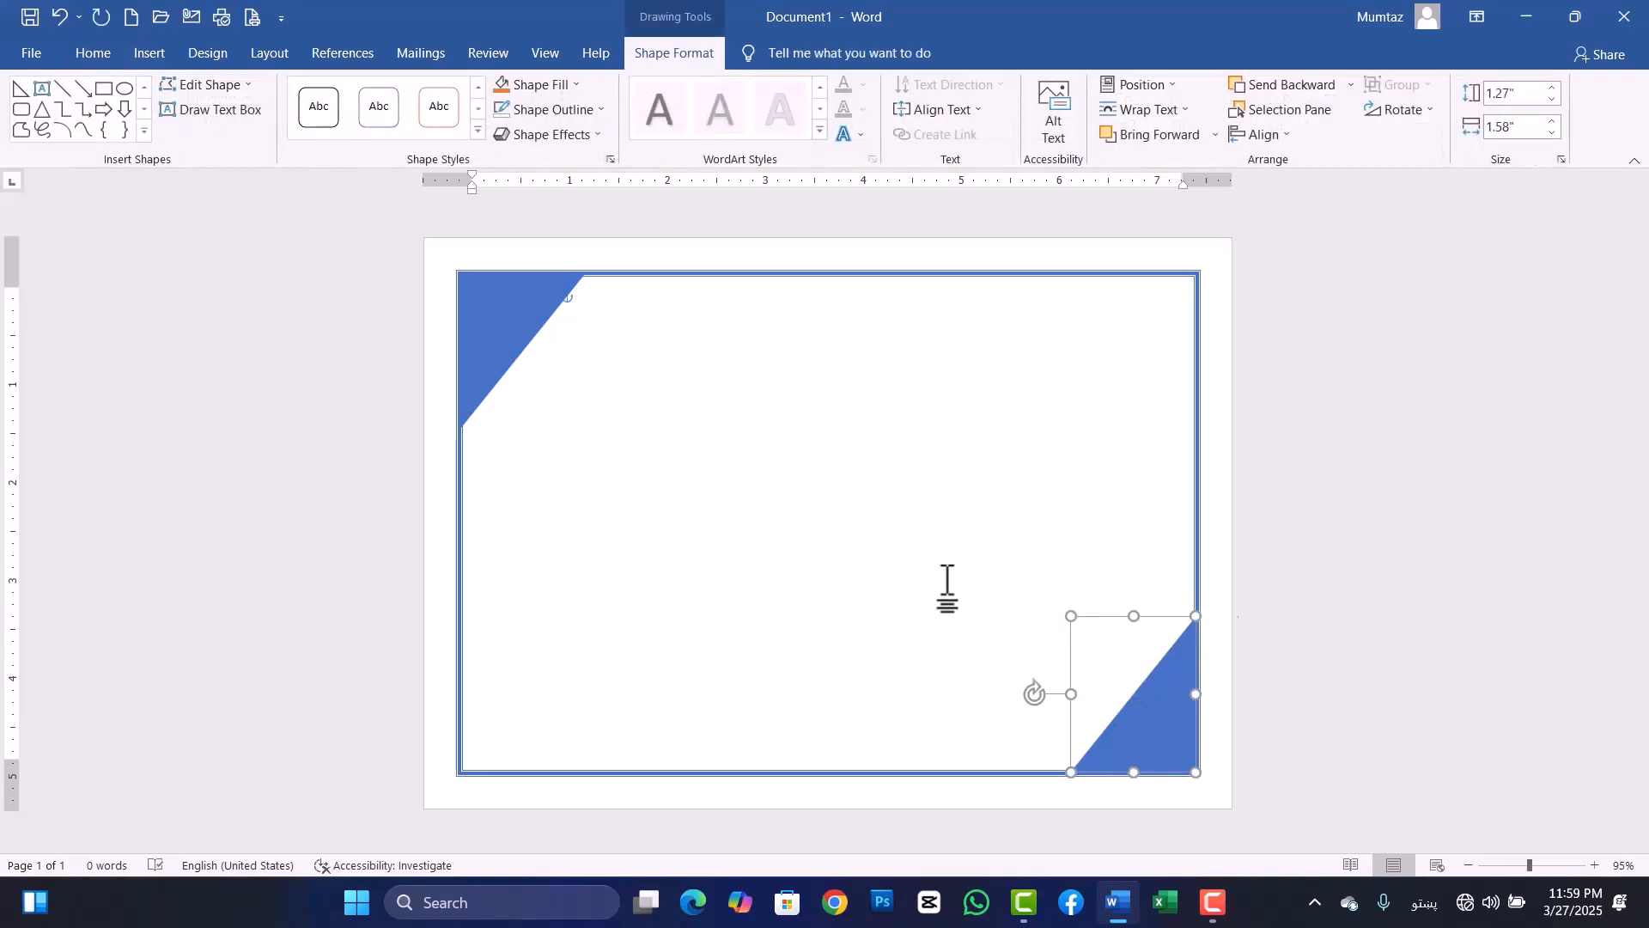
{"action": "left_click", "coordinate": [947, 589]}
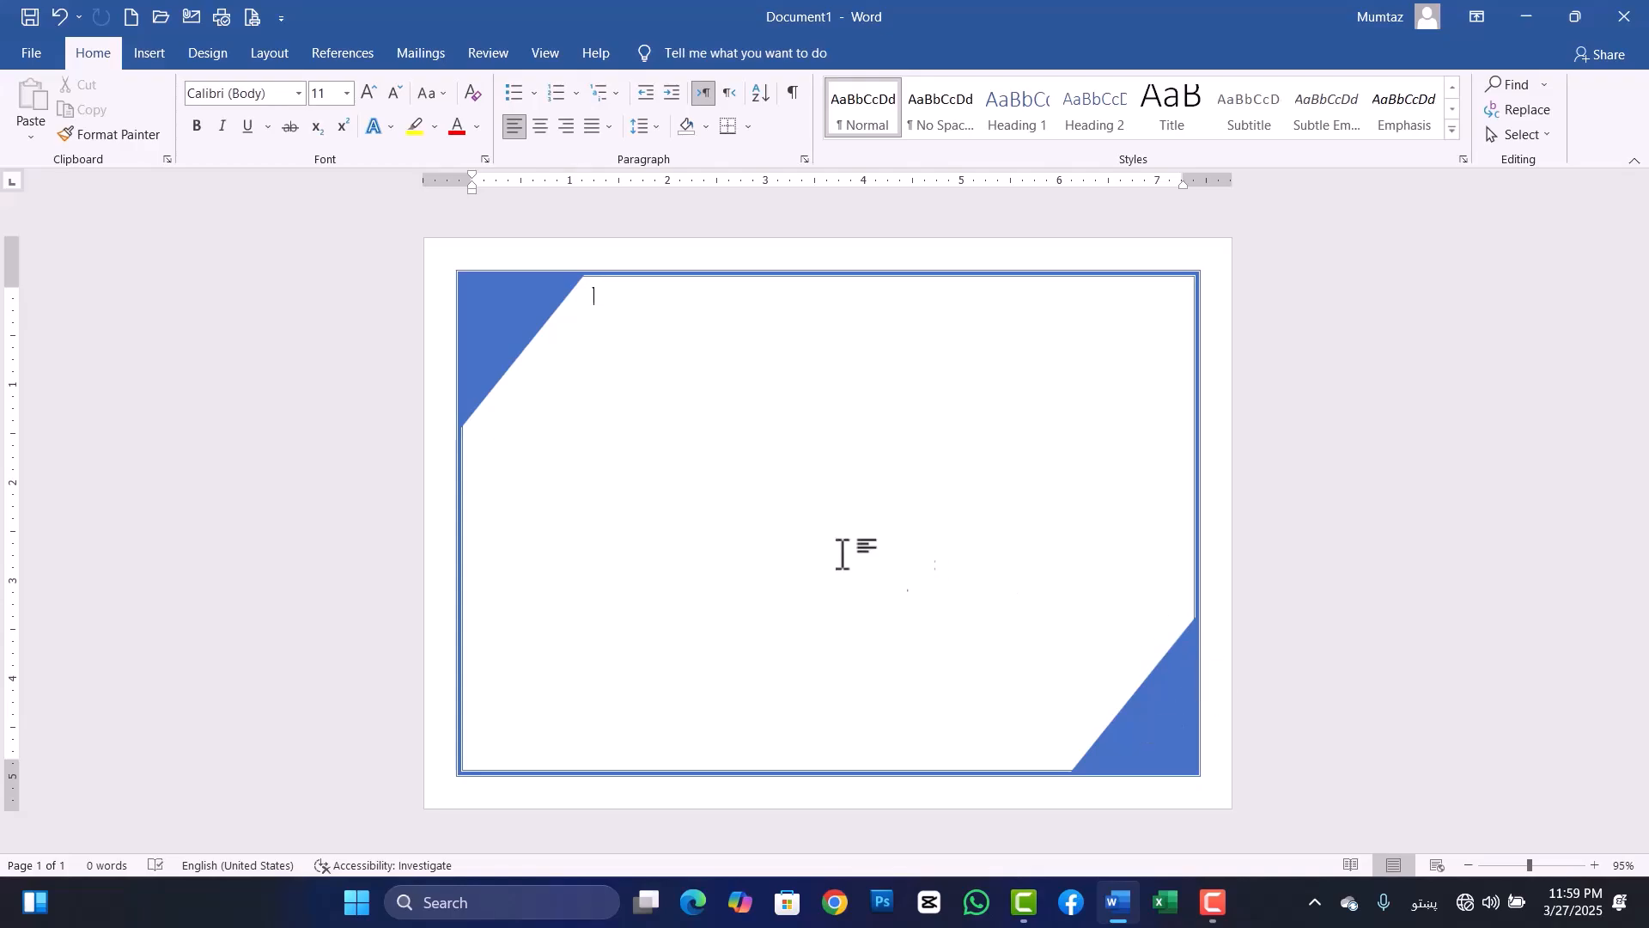
- Centre the first paragraph and set its font size to 20
{"action": "left_click", "coordinate": [541, 127]}
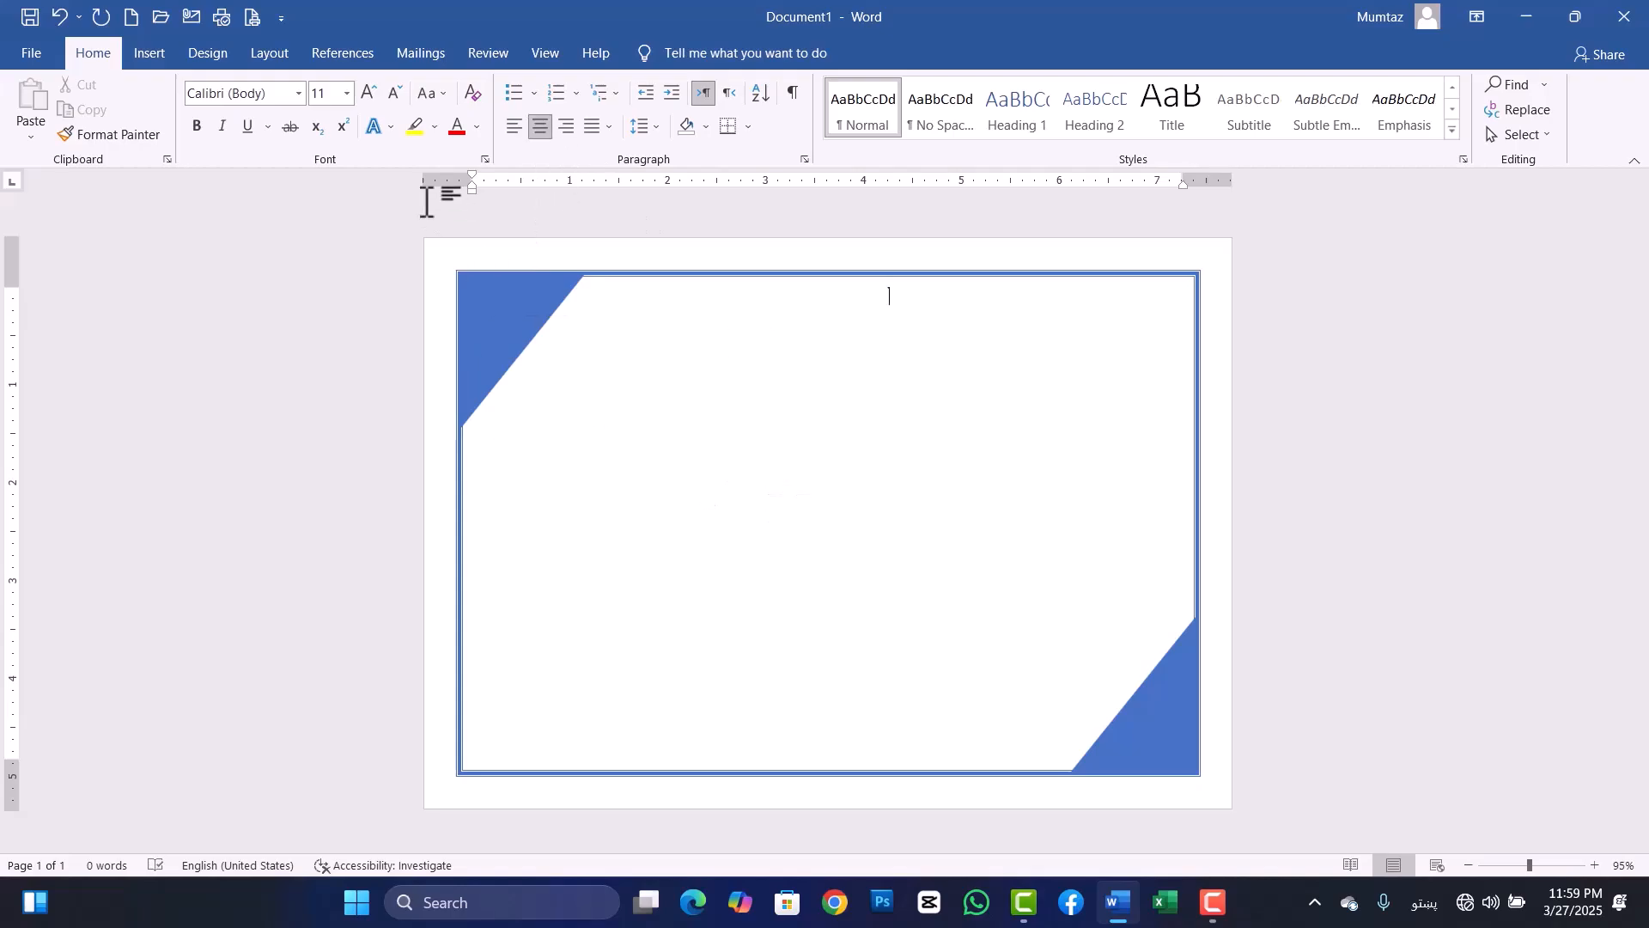
{"action": "left_click", "coordinate": [347, 99]}
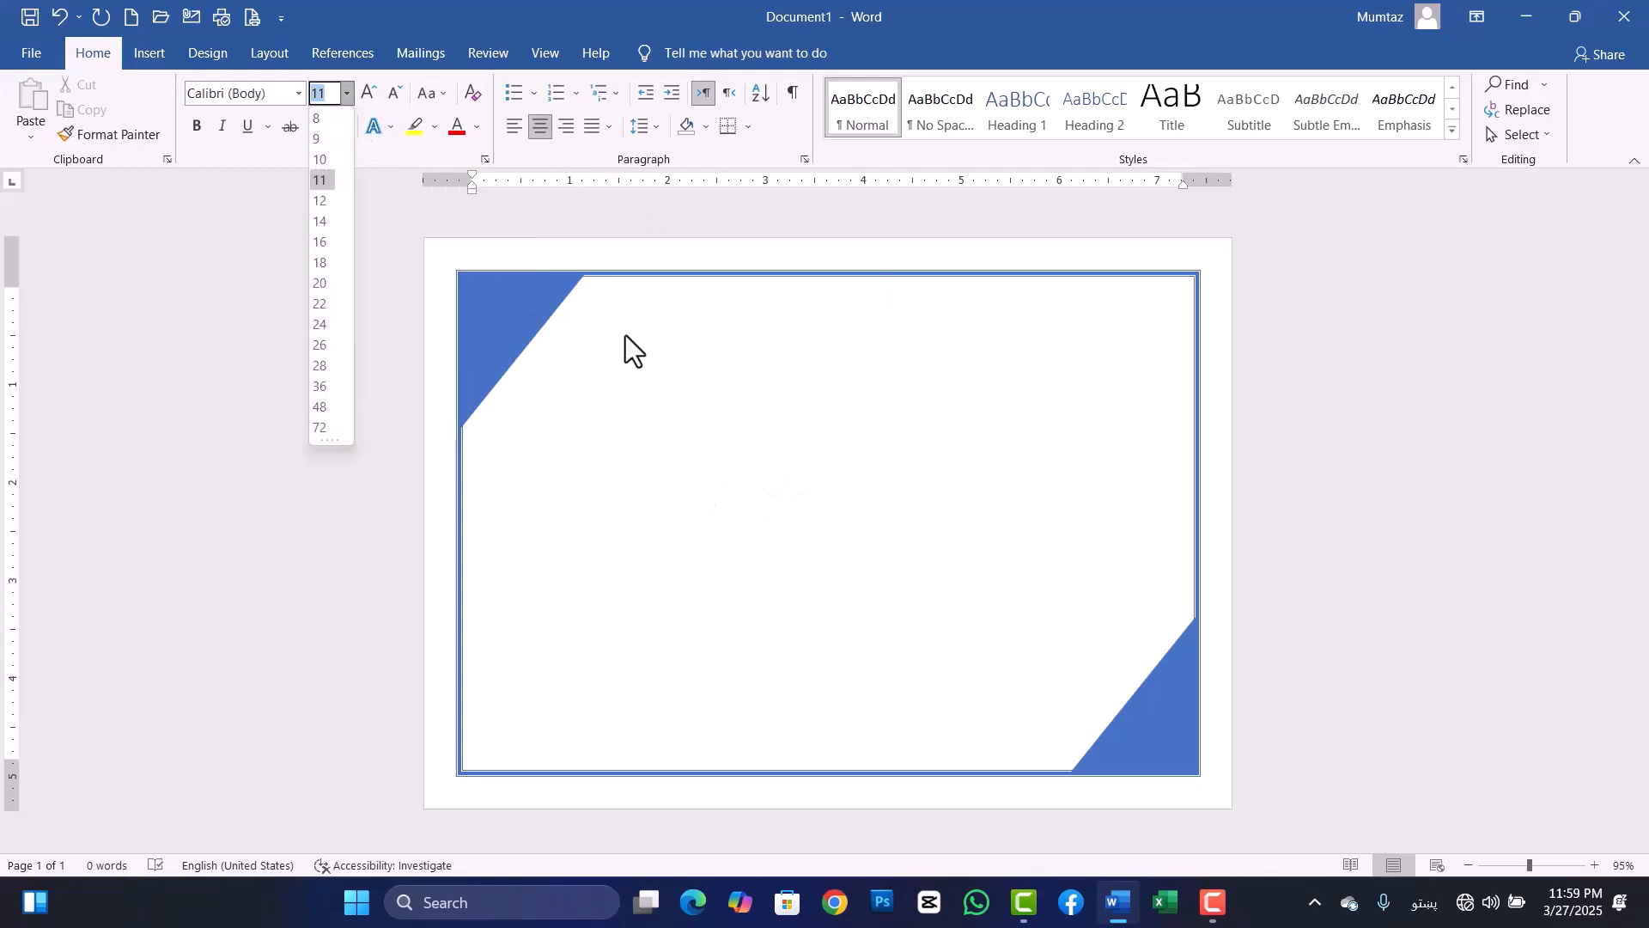
{"action": "left_click", "coordinate": [318, 284]}
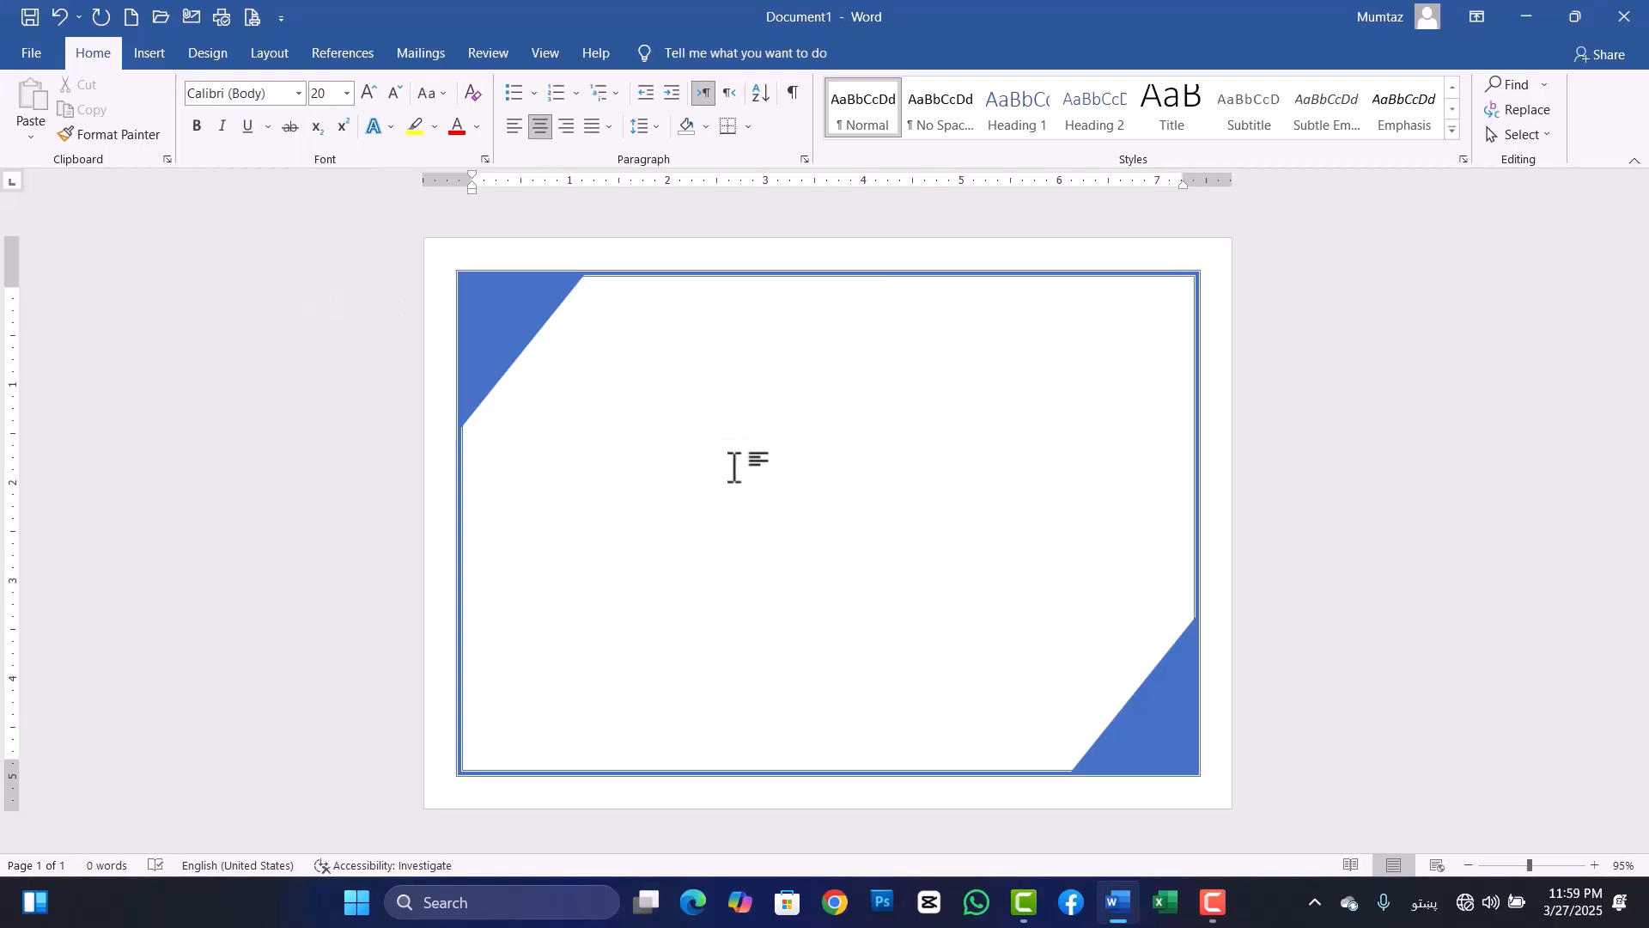
- Switch the keyboard language to English and enter the title "Certificate of Achievement"
{"action": "type", "text": "ژ"}
{"action": "key", "text": "BackSpace"}
{"action": "key", "text": "alt+shift"}
{"action": "type", "text": "certificate of Ac"}
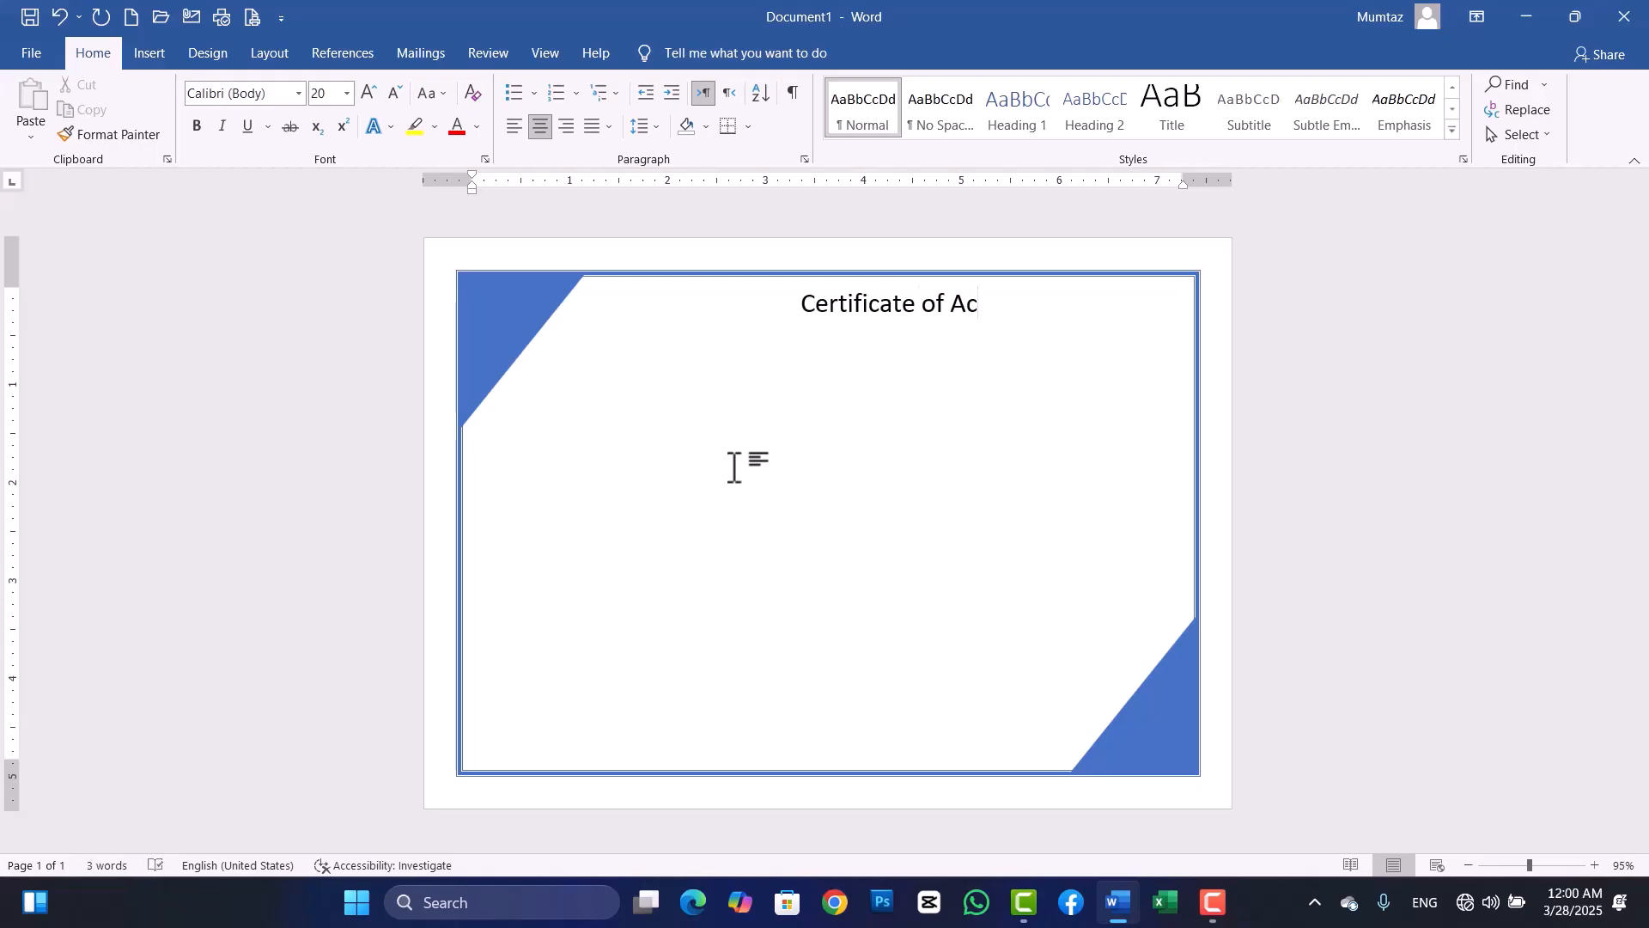
{"action": "type", "text": "hievement"}
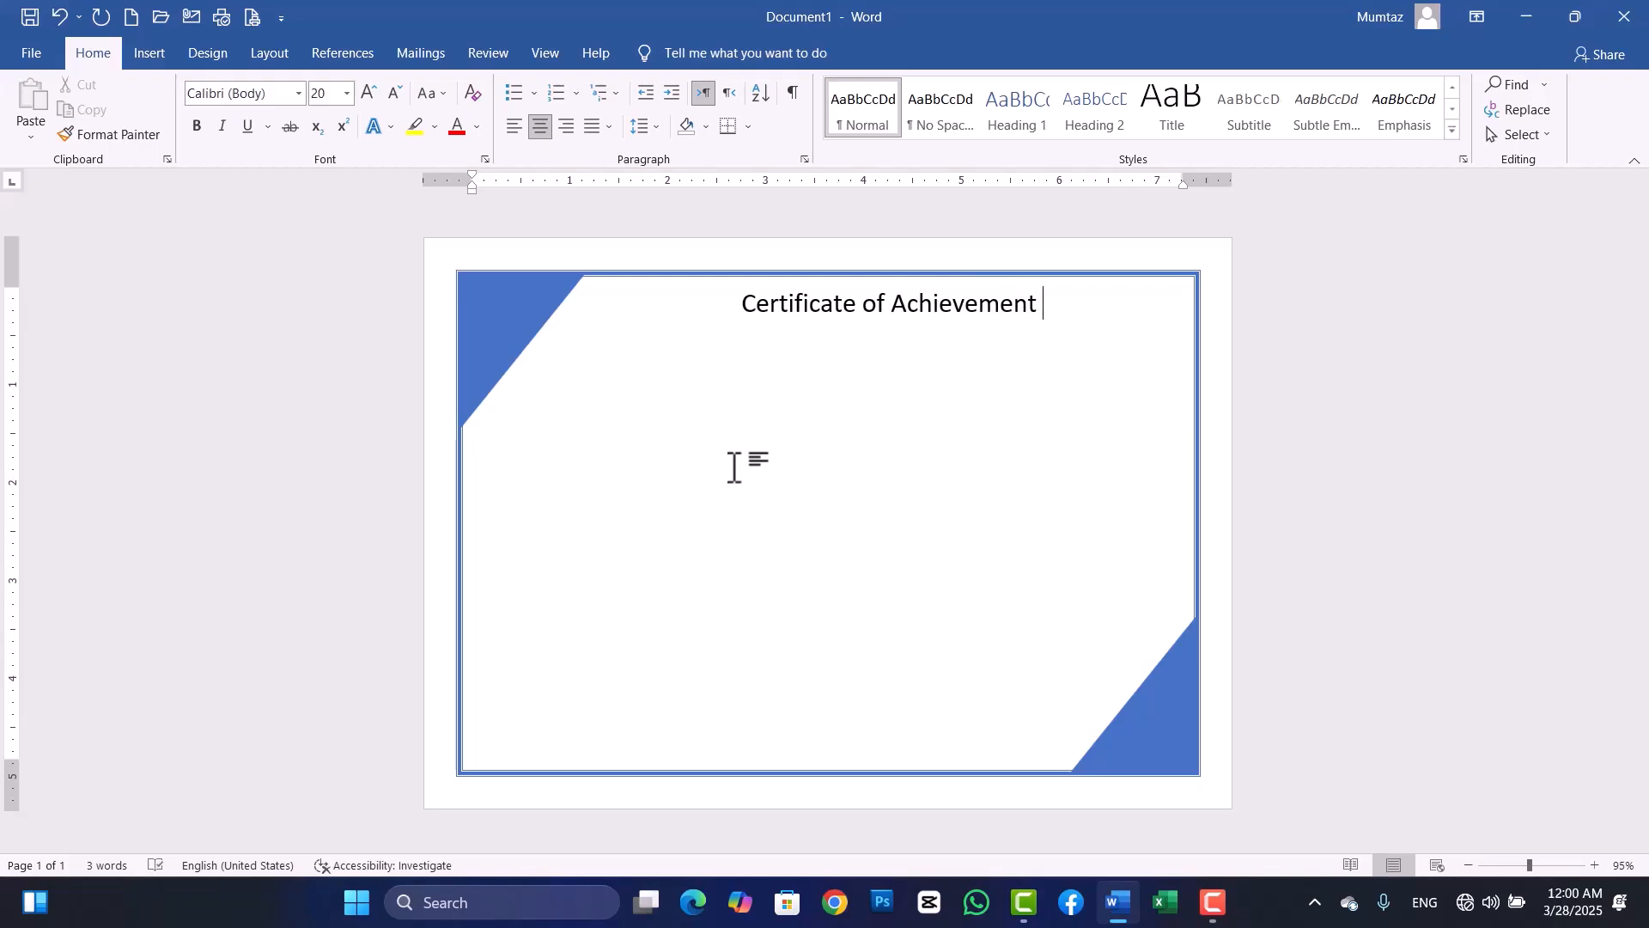
- Select the whole "Certificate of Achievement" title and enlarge its font size to 35
{"action": "left_click_drag", "start_coordinate": [1050, 307], "coordinate": [786, 318]}
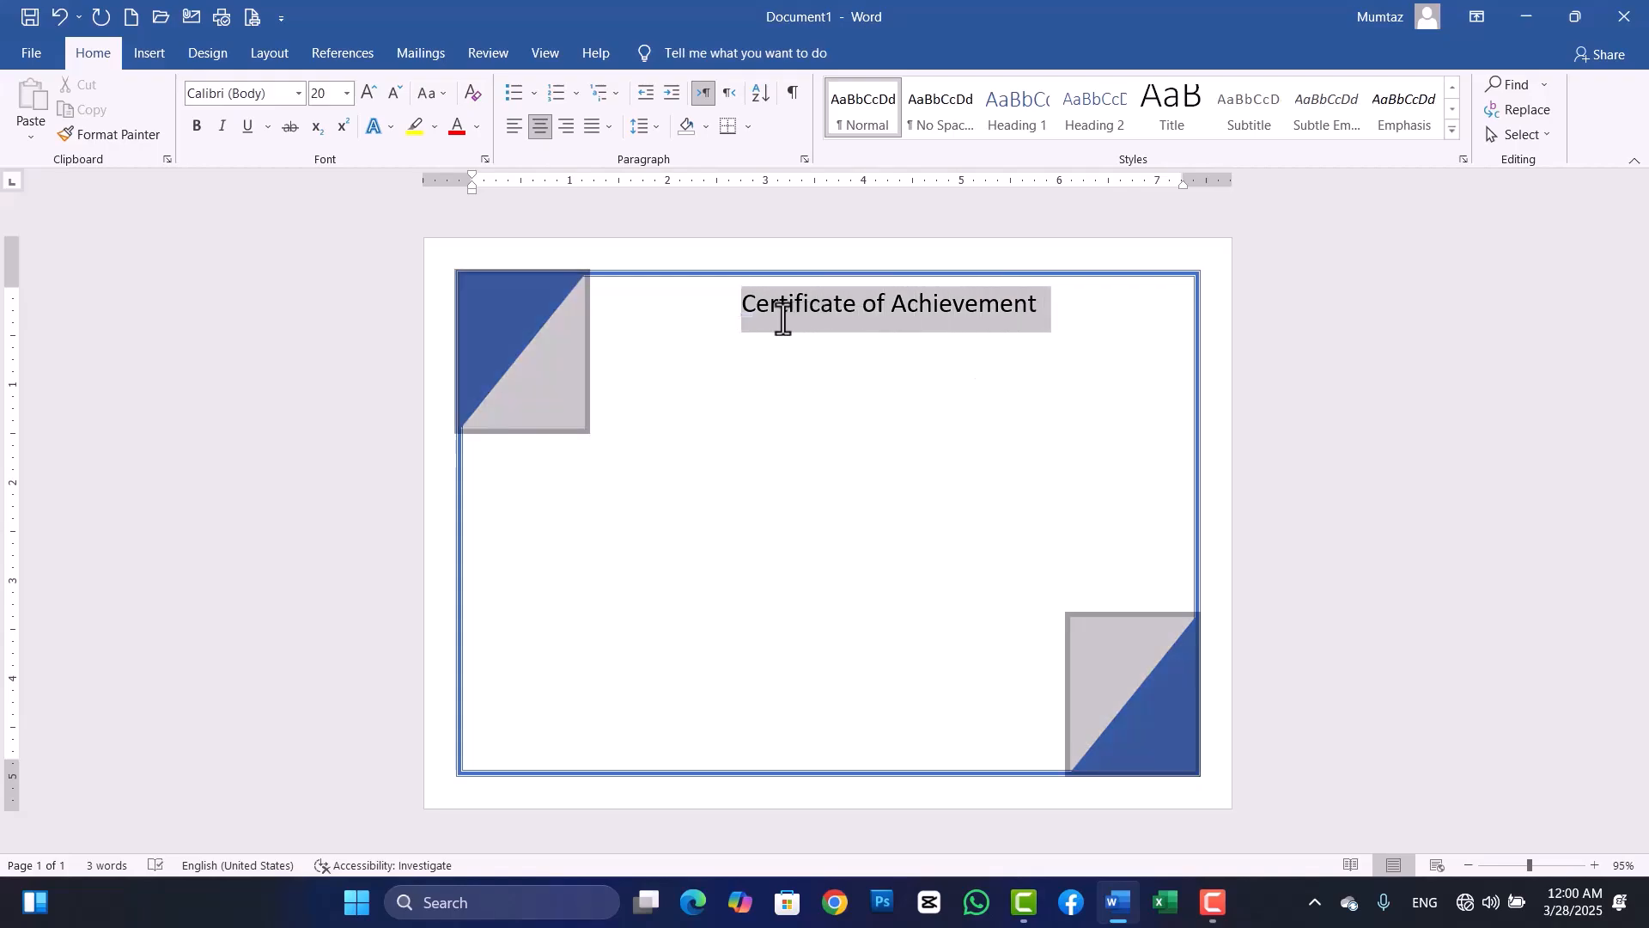
{"action": "left_click", "coordinate": [792, 342]}
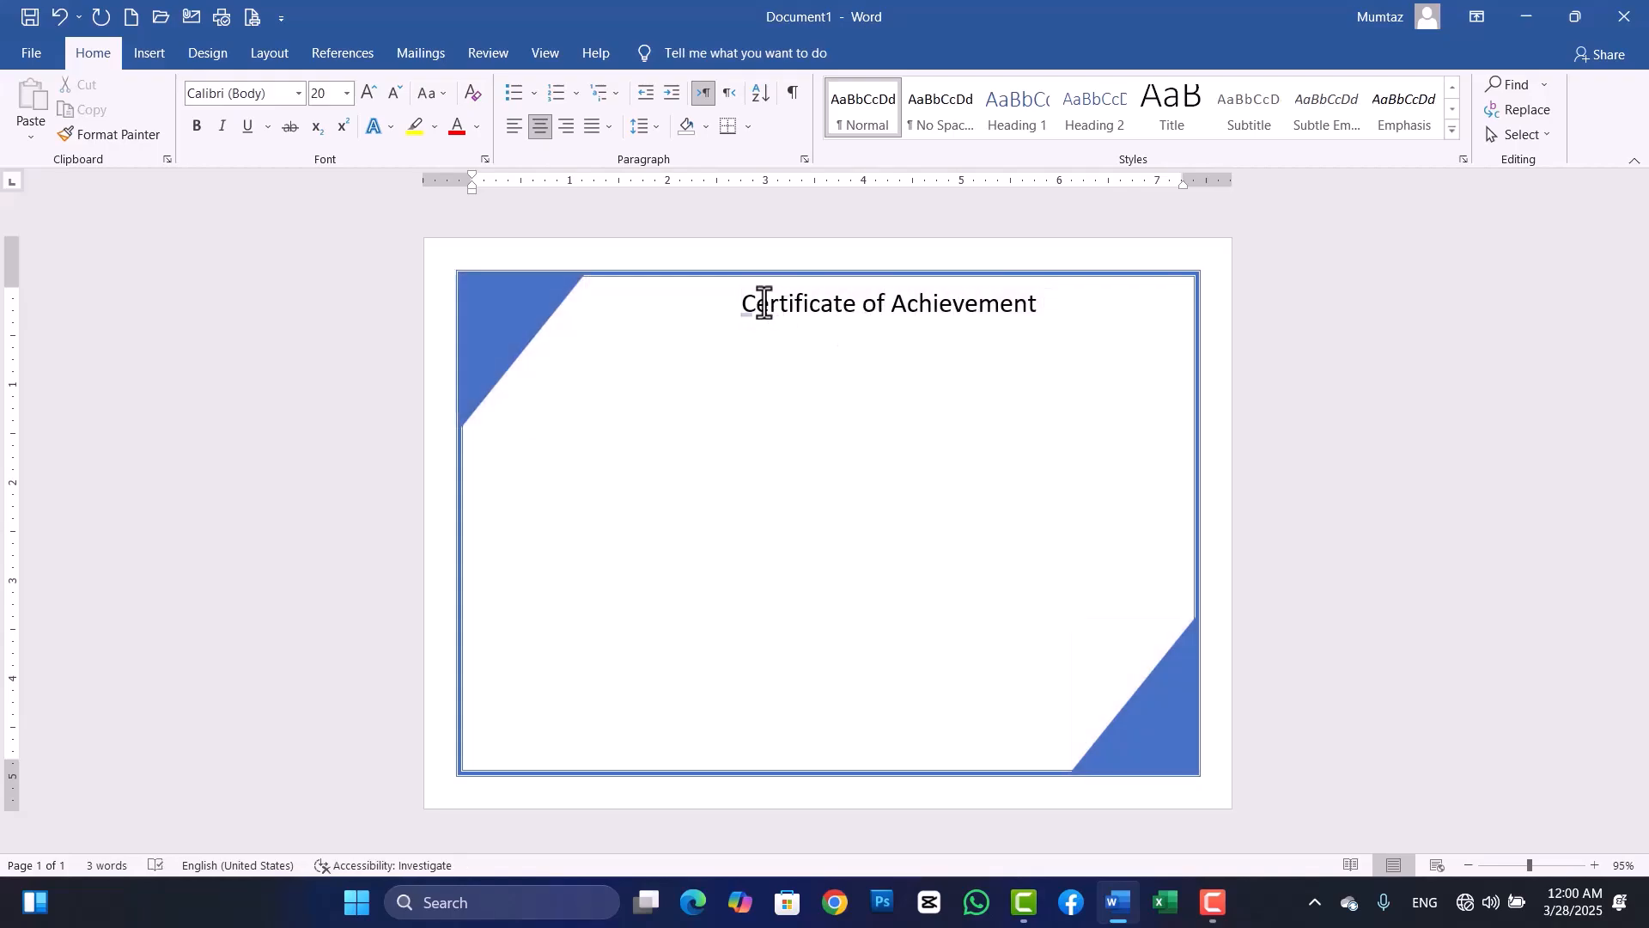
{"action": "mouse_move", "coordinate": [744, 302]}
{"action": "left_mouse_down"}
{"action": "mouse_move", "coordinate": [762, 316]}
{"action": "mouse_move", "coordinate": [795, 311]}
{"action": "mouse_move", "coordinate": [747, 306]}
{"action": "mouse_move", "coordinate": [1001, 292]}
{"action": "mouse_move", "coordinate": [750, 317]}
{"action": "left_mouse_up"}
{"action": "left_click", "coordinate": [993, 303]}
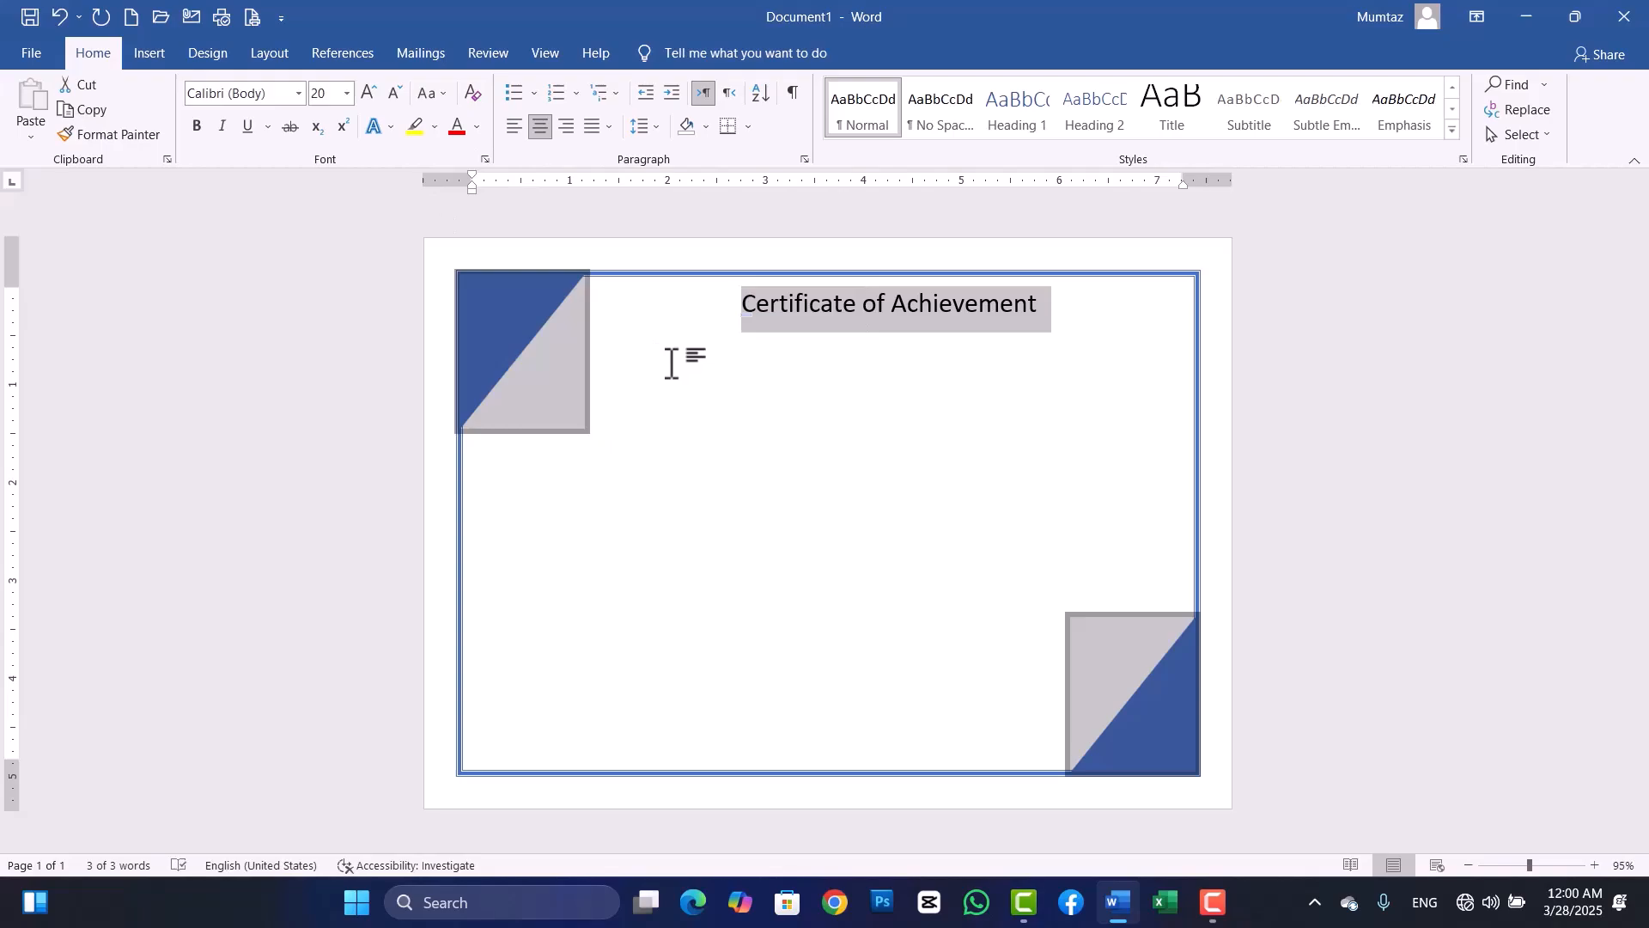
{"action": "key", "text": "ctrl+bracketright"}
{"action": "key", "text": "ctrl+bracketright"}
{"action": "key", "text": "ctrl+bracketright"}
{"action": "key", "text": "ctrl+bracketright"}
{"action": "key", "text": "ctrl+bracketright"}
{"action": "key", "text": "ctrl+bracketright"}
{"action": "key", "text": "ctrl+bracketright"}
{"action": "key", "text": "ctrl+bracketright"}
{"action": "key", "text": "ctrl+bracketright"}
{"action": "key", "text": "ctrl+bracketright"}
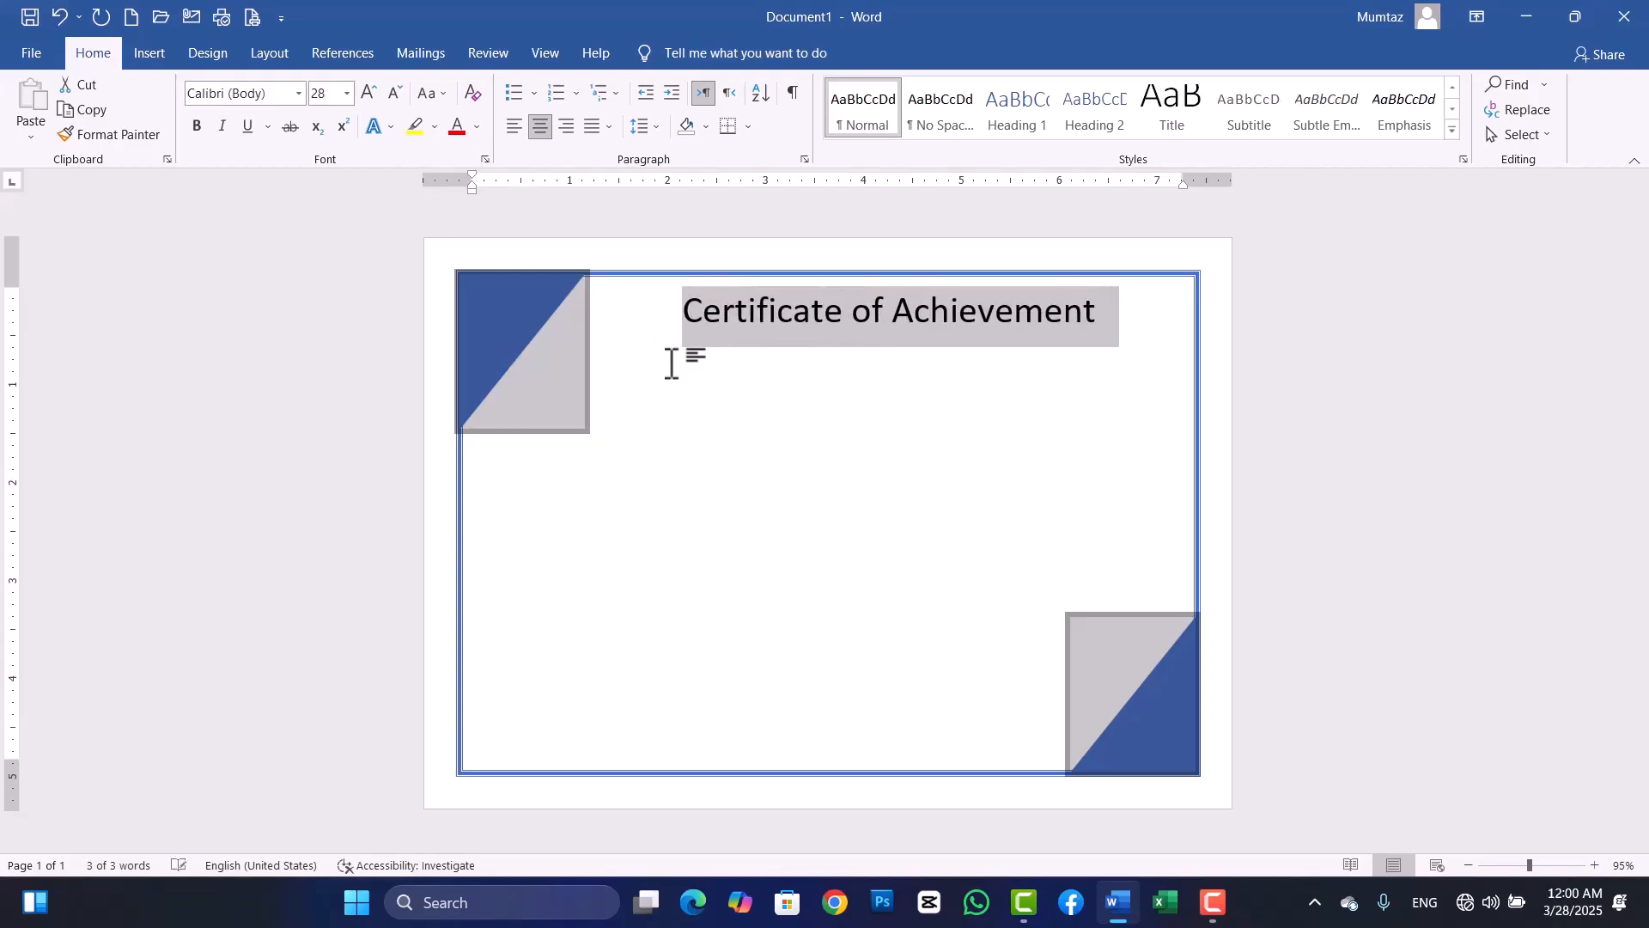
{"action": "key", "text": "ctrl+bracketright"}
{"action": "key", "text": "ctrl+bracketright"}
{"action": "key", "text": "ctrl+bracketright"}
{"action": "key", "text": "ctrl+bracketright"}
{"action": "key", "text": "ctrl+bracketright"}
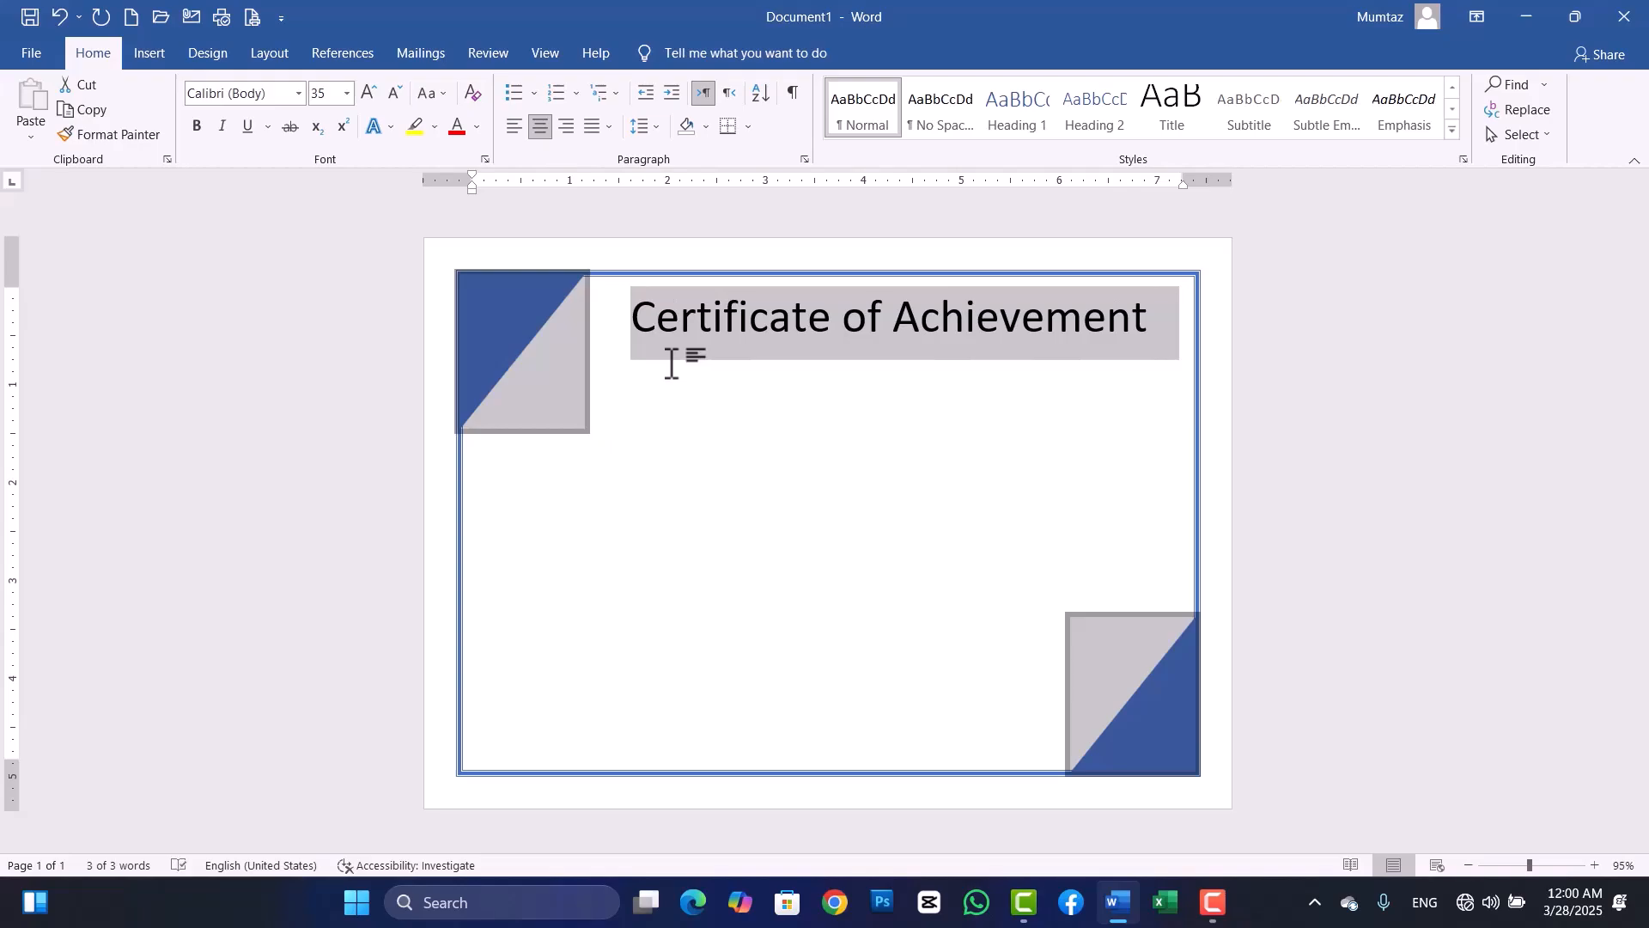
- Make the certificate title bold and reduce its font size to 27
{"action": "key", "text": "ctrl+bracketleft"}
{"action": "key", "text": "ctrl+bracketleft"}
{"action": "key", "text": "ctrl+bracketleft"}
{"action": "key", "text": "ctrl+bracketleft"}
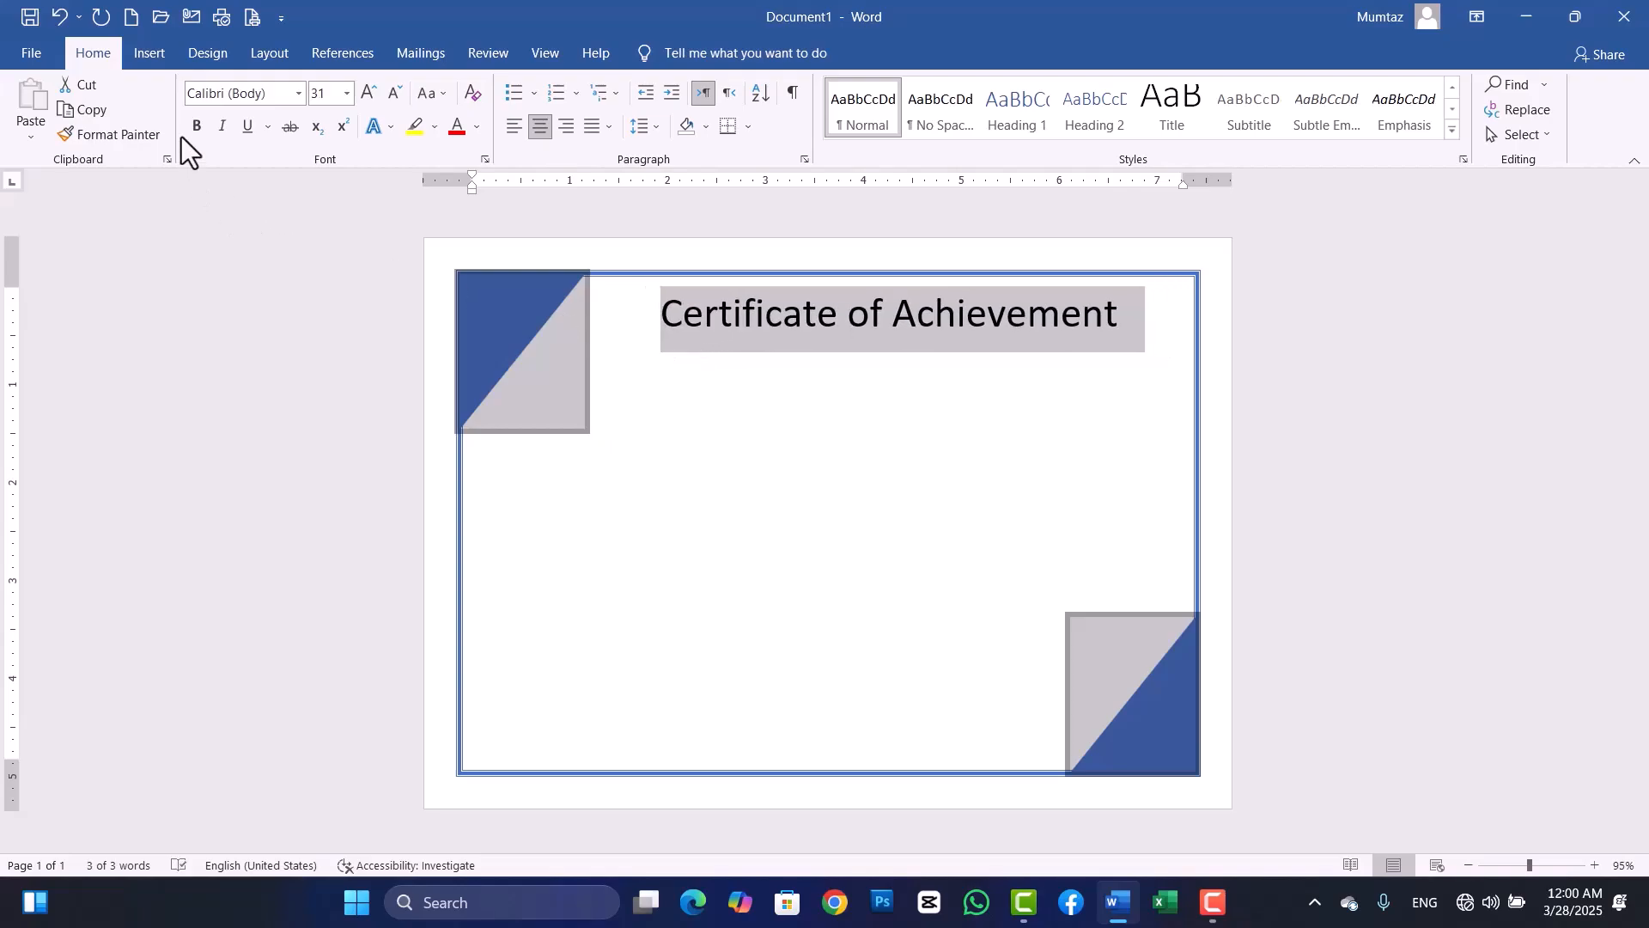
{"action": "left_click", "coordinate": [196, 128]}
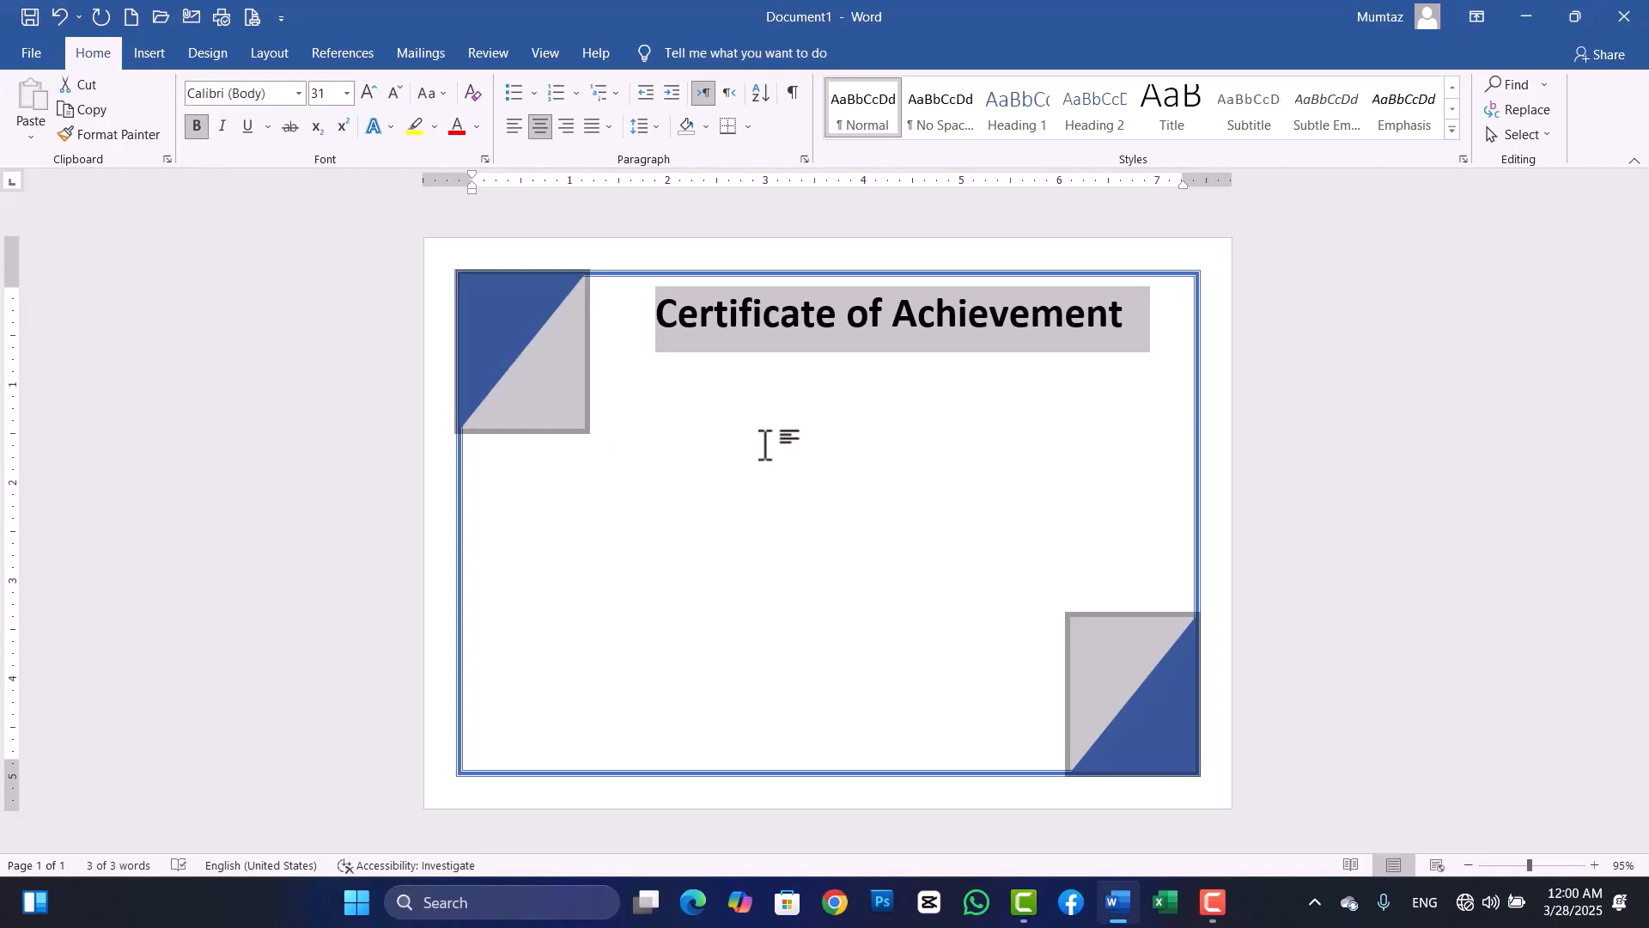
{"action": "key", "text": "ctrl+bracketleft"}
{"action": "key", "text": "ctrl+bracketleft"}
{"action": "key", "text": "ctrl+bracketleft"}
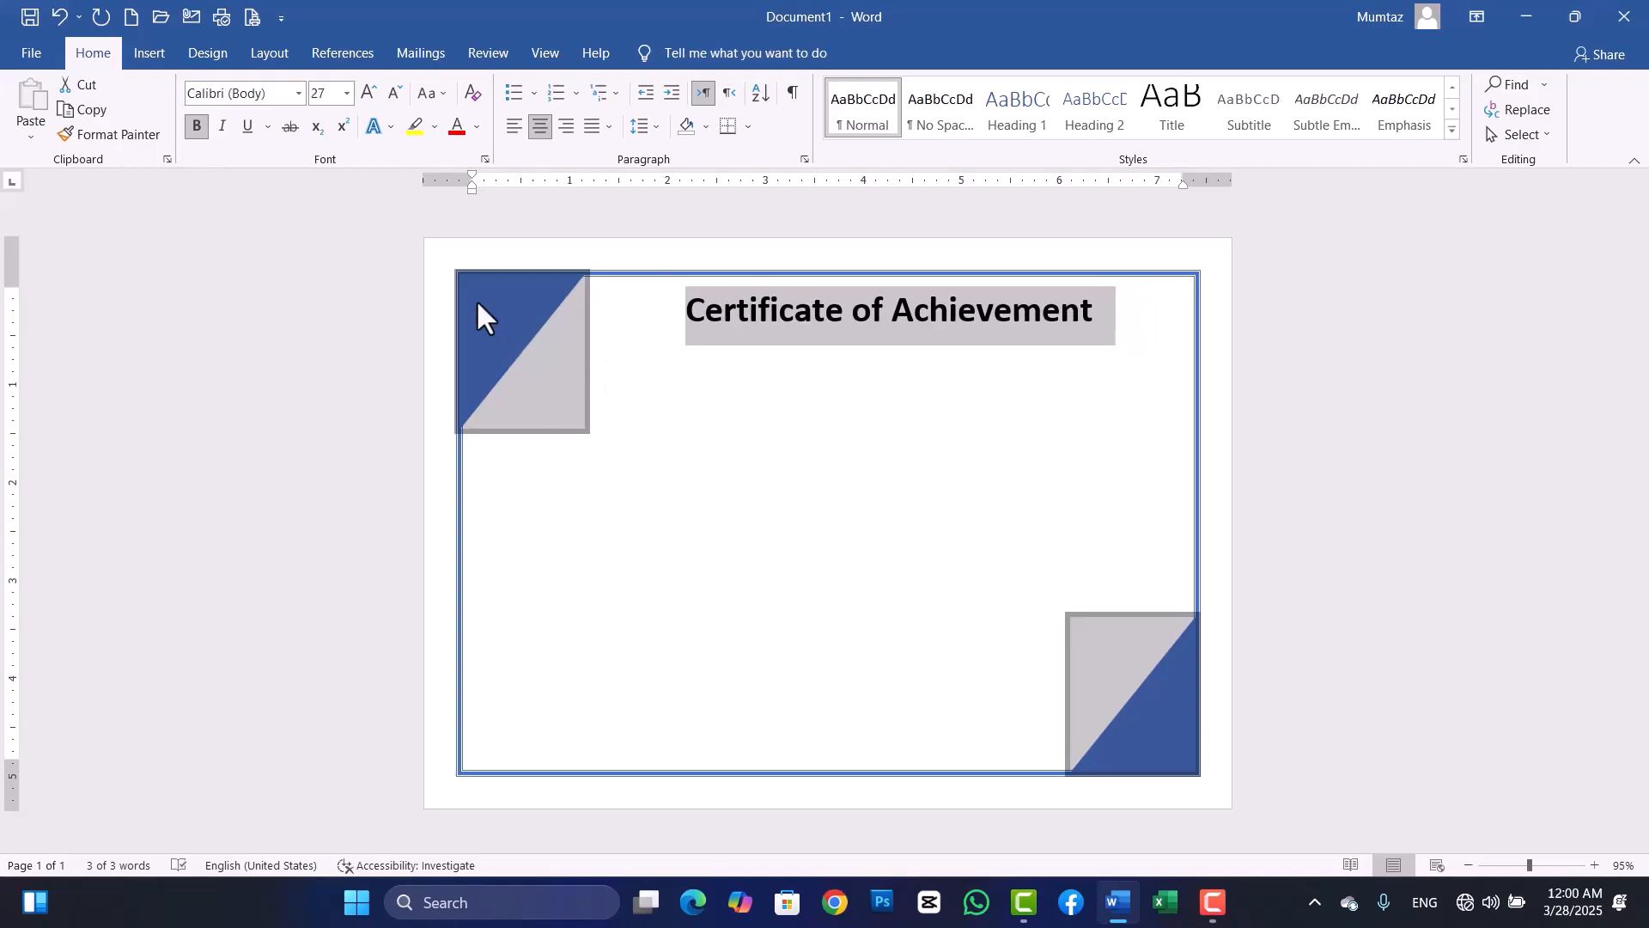
- Change the font of the selected "Certificate of Achievement" title to Agency FB
{"action": "left_click", "coordinate": [298, 95]}
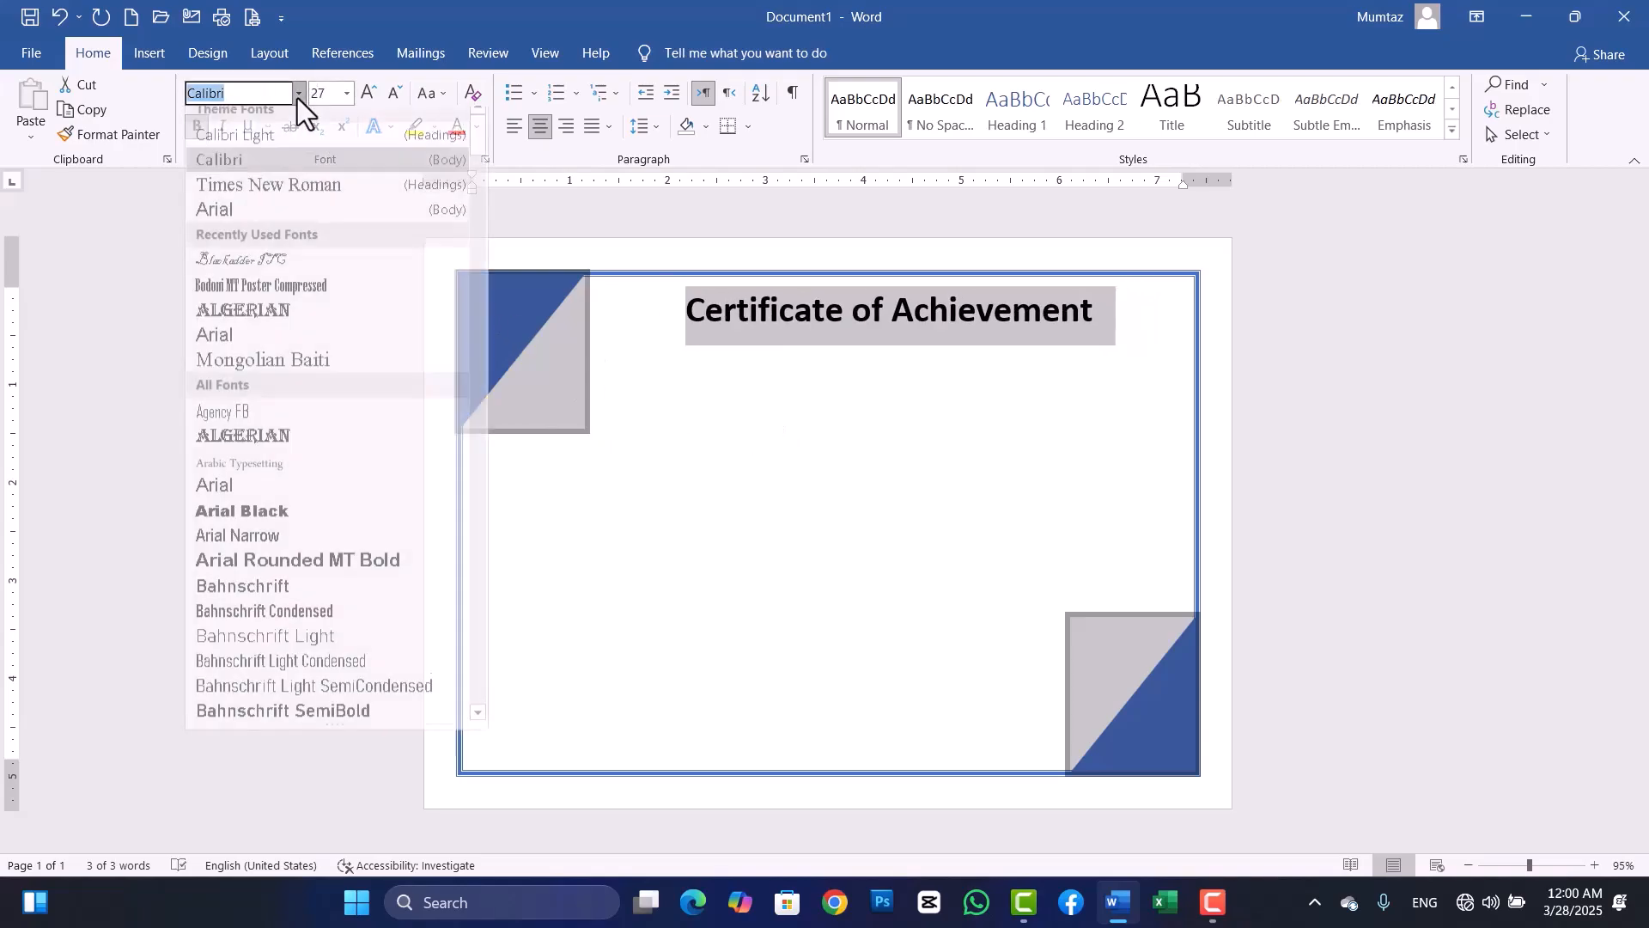
{"action": "key", "text": "Down"}
{"action": "key", "text": "Down"}
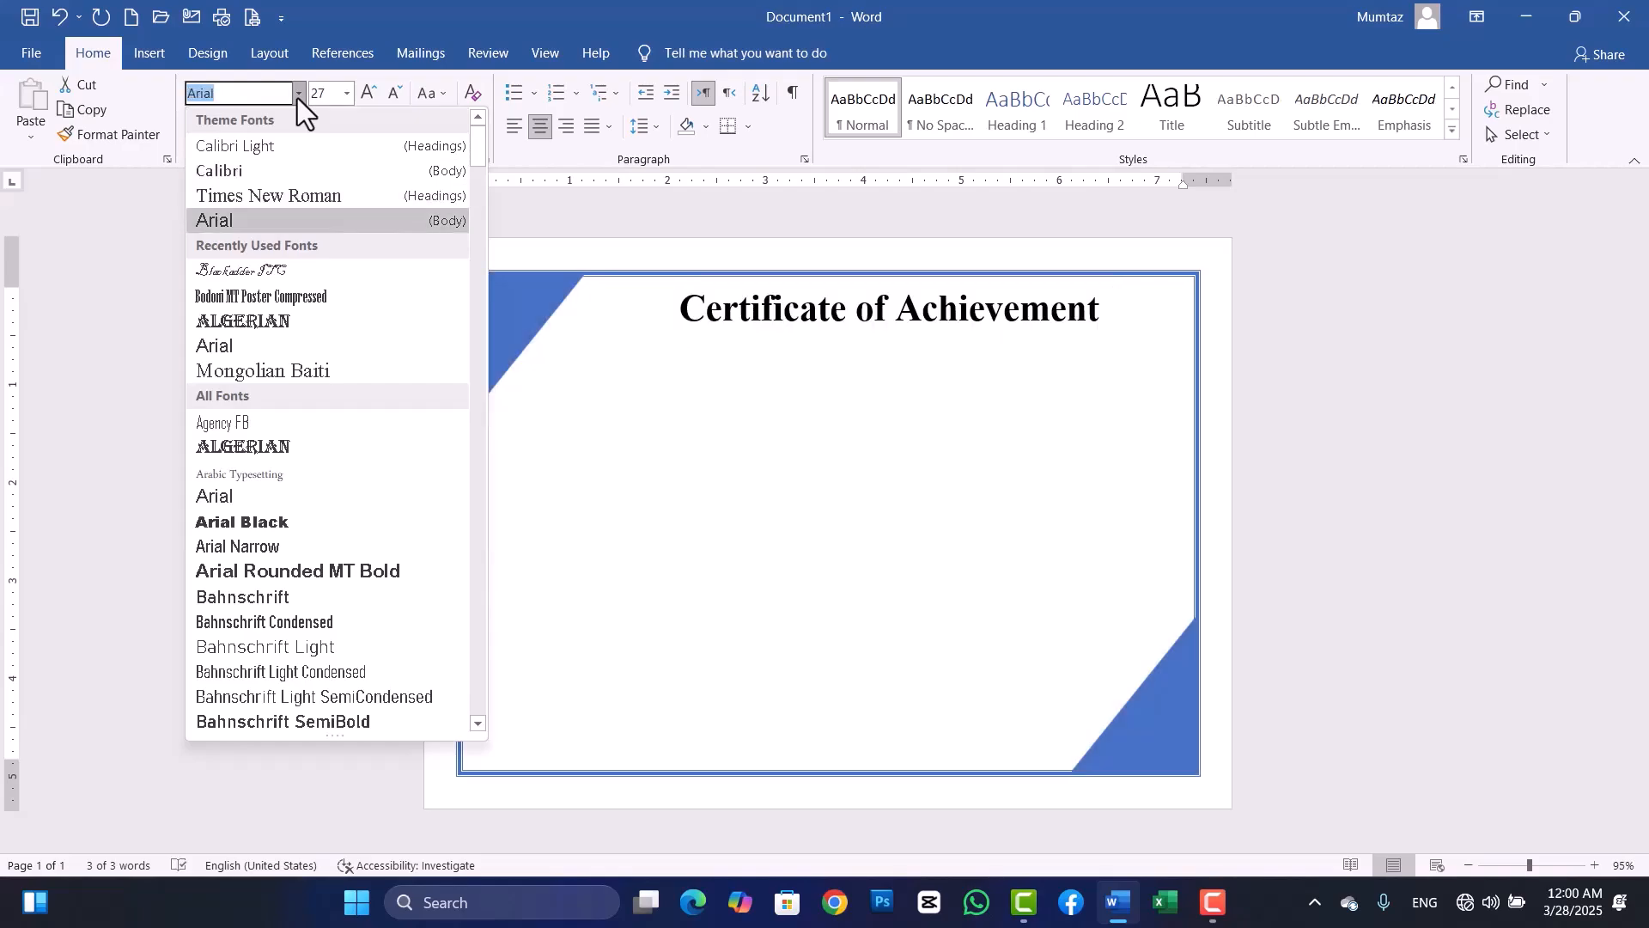
{"action": "key", "text": "Down"}
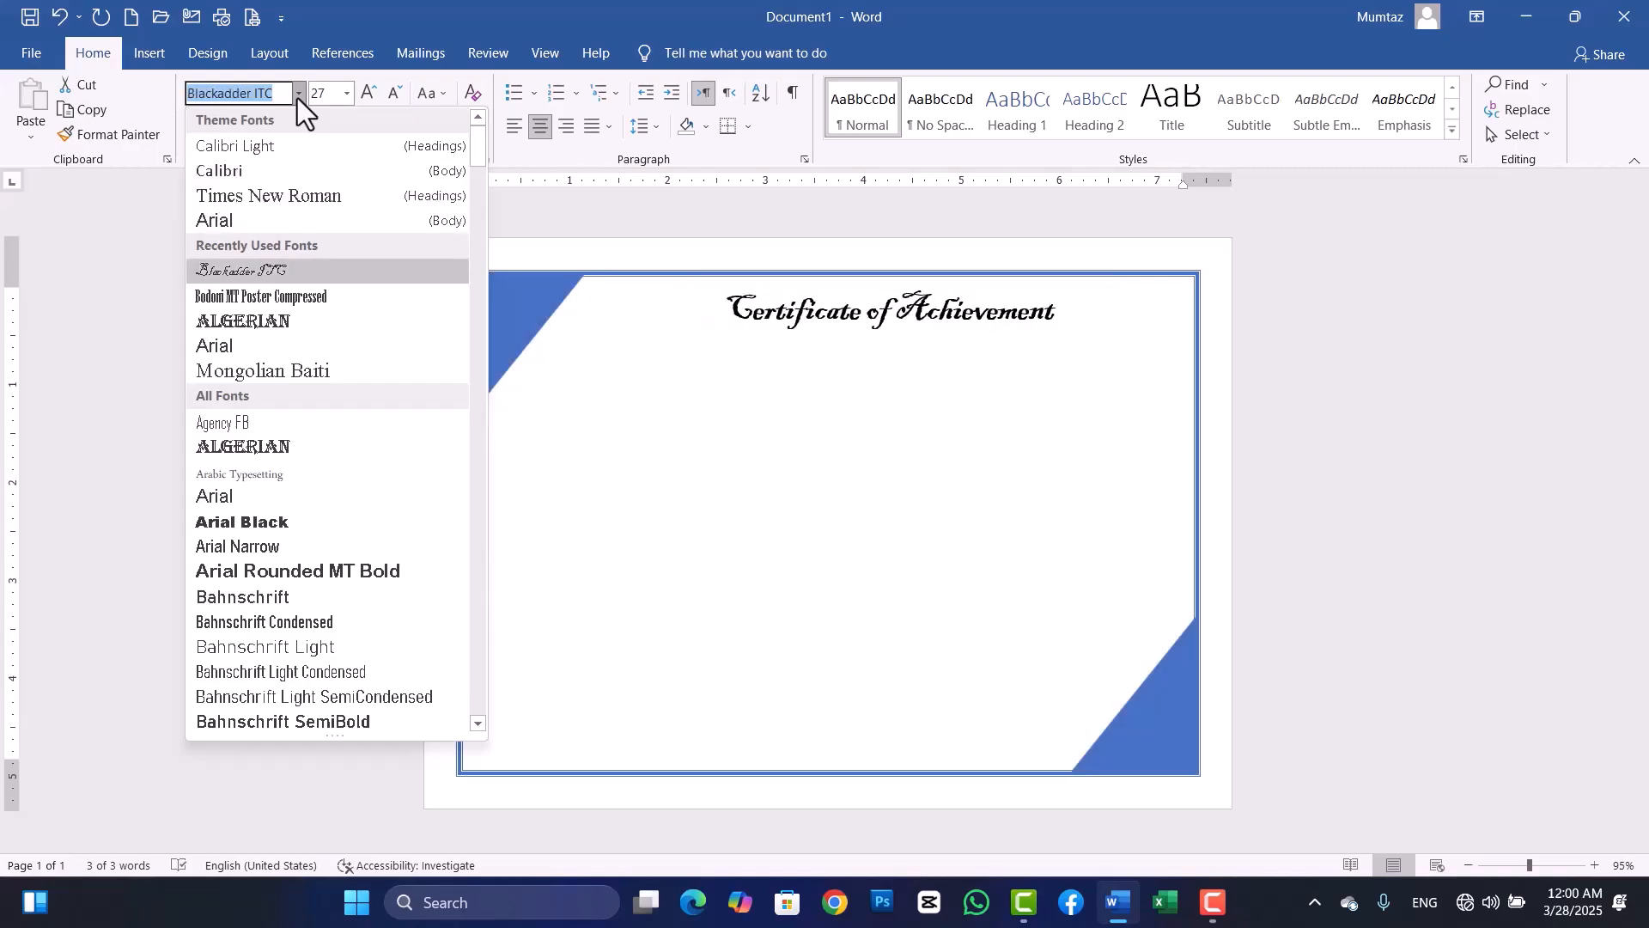
{"action": "key", "text": "Down"}
{"action": "key", "text": "Down"}
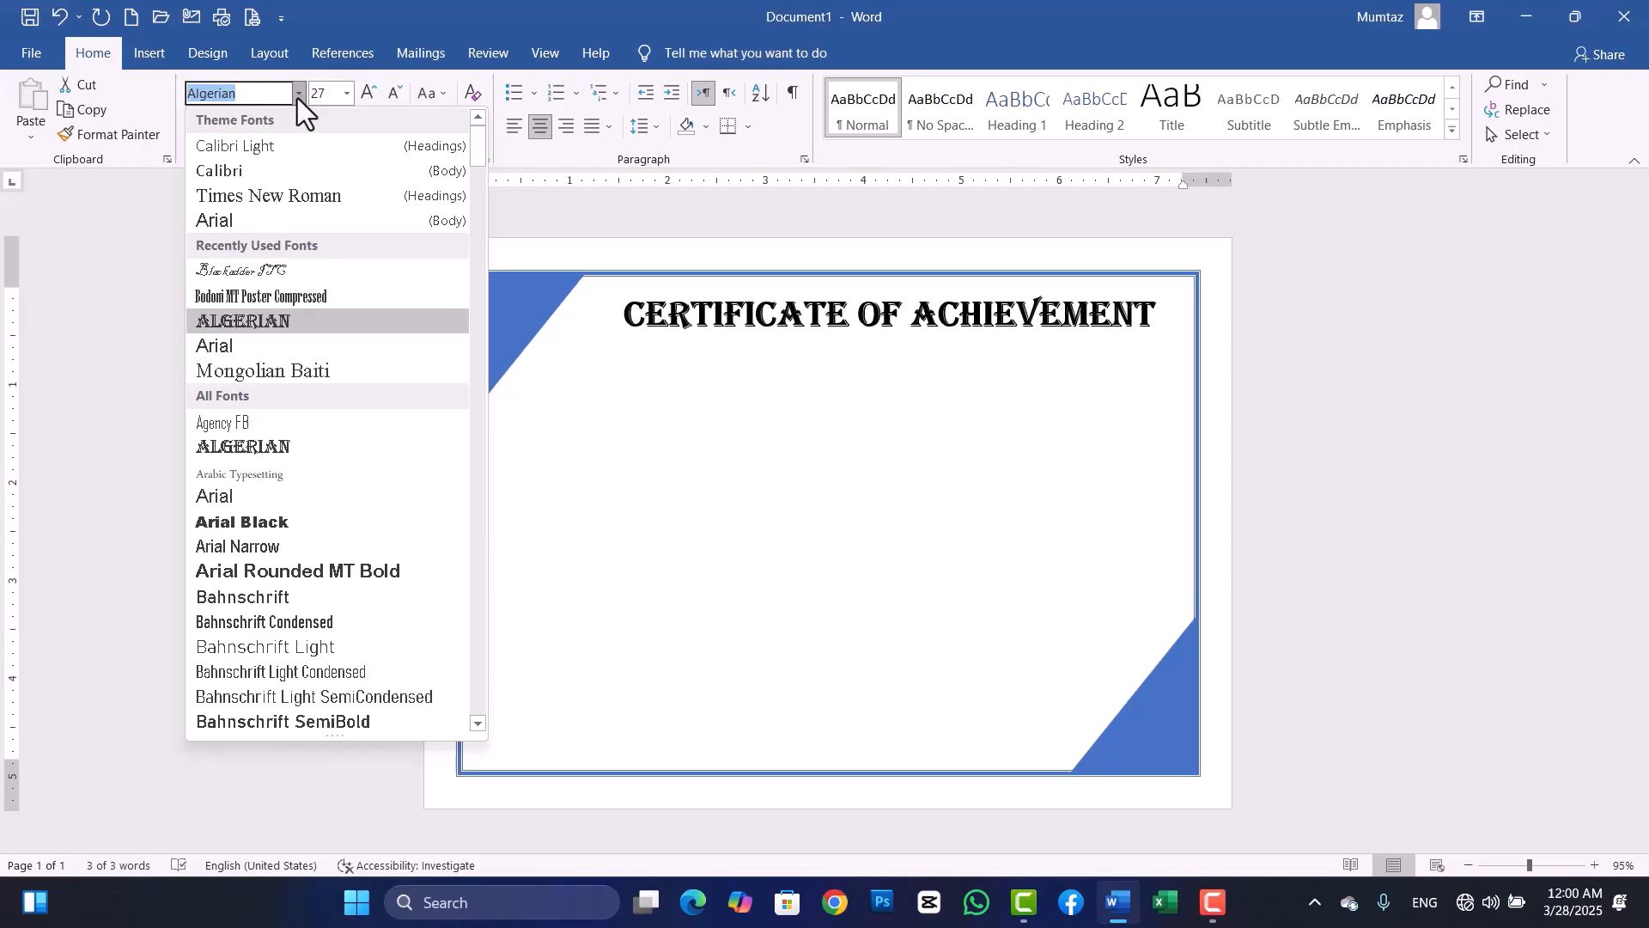
{"action": "key", "text": "Down"}
{"action": "key", "text": "Down"}
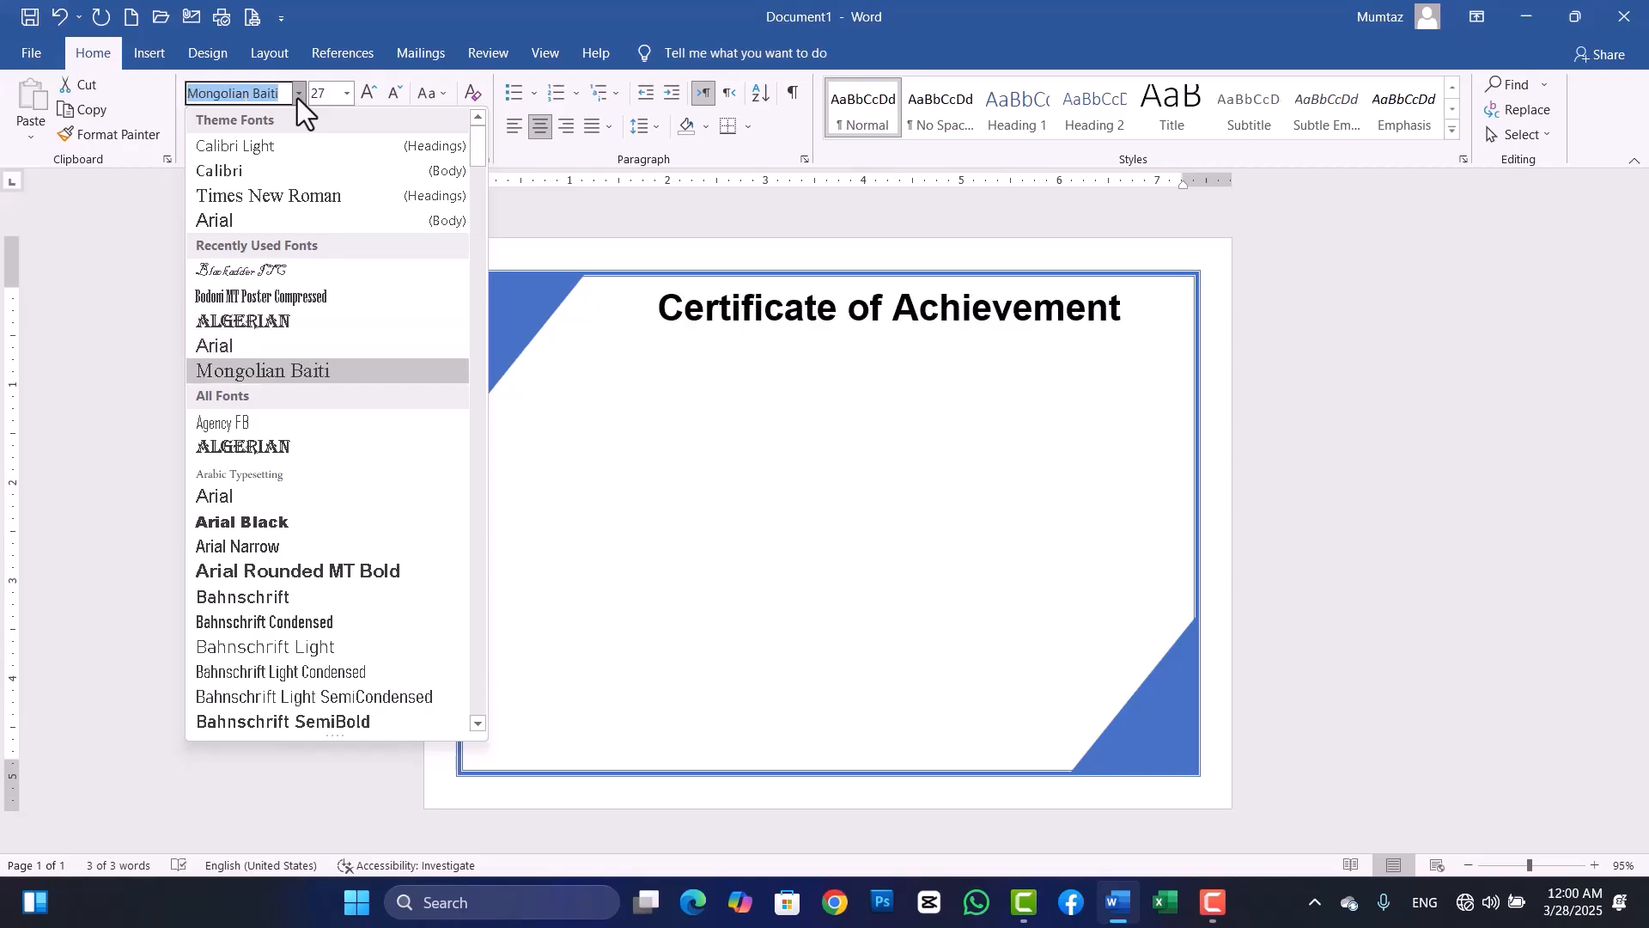
{"action": "key", "text": "Down"}
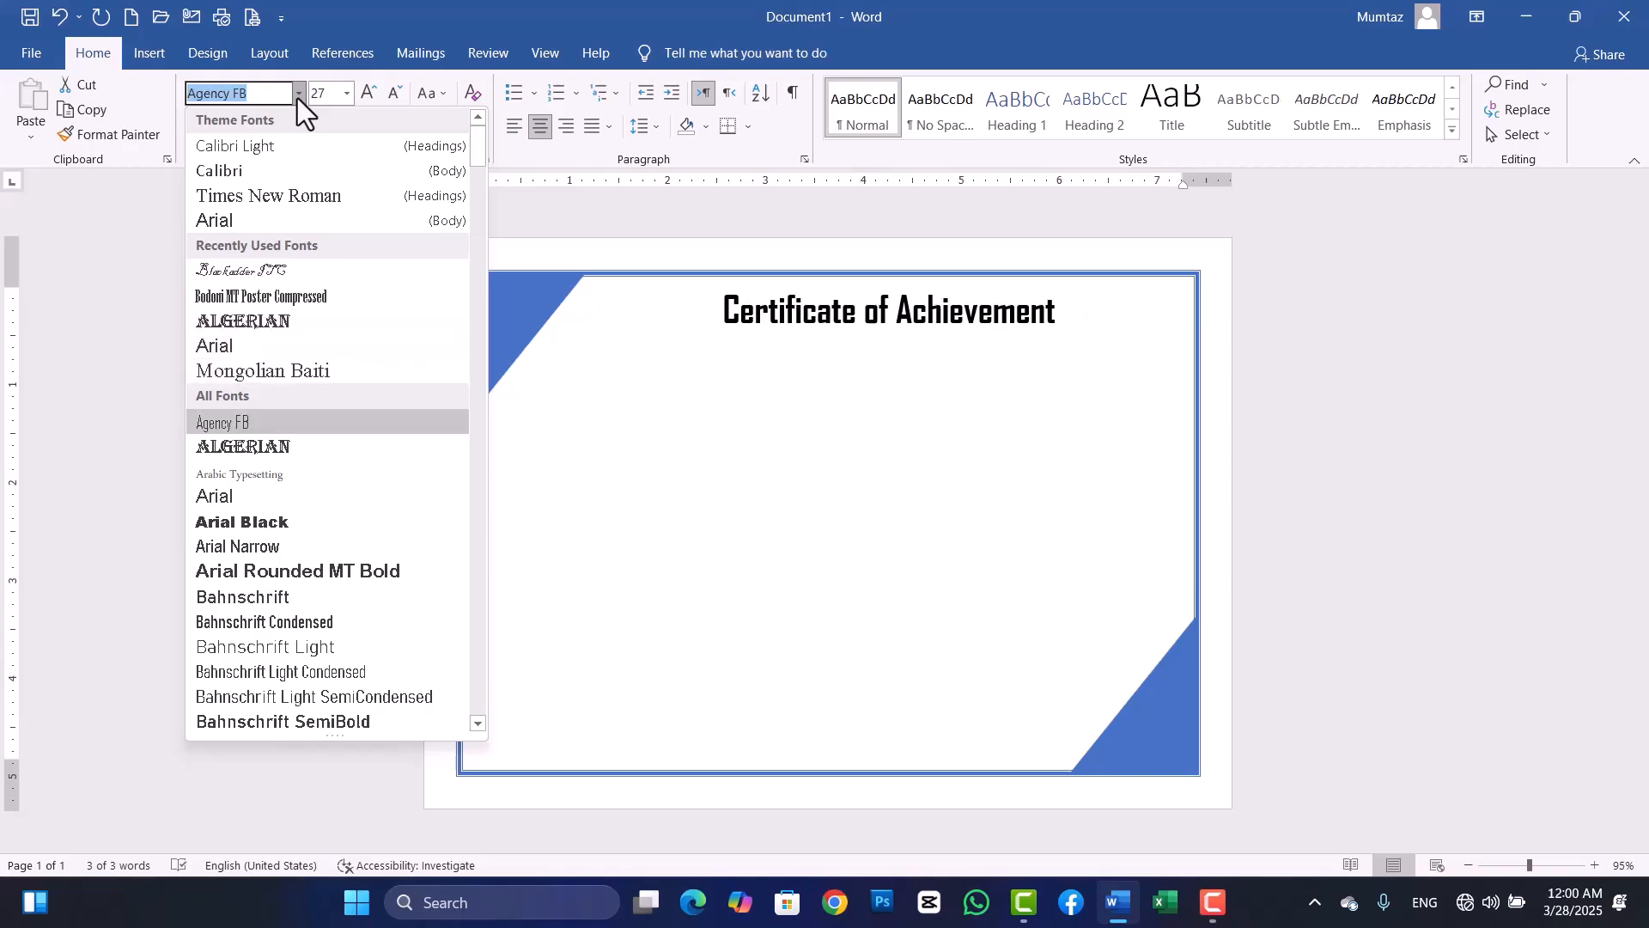
{"action": "key", "text": "Return"}
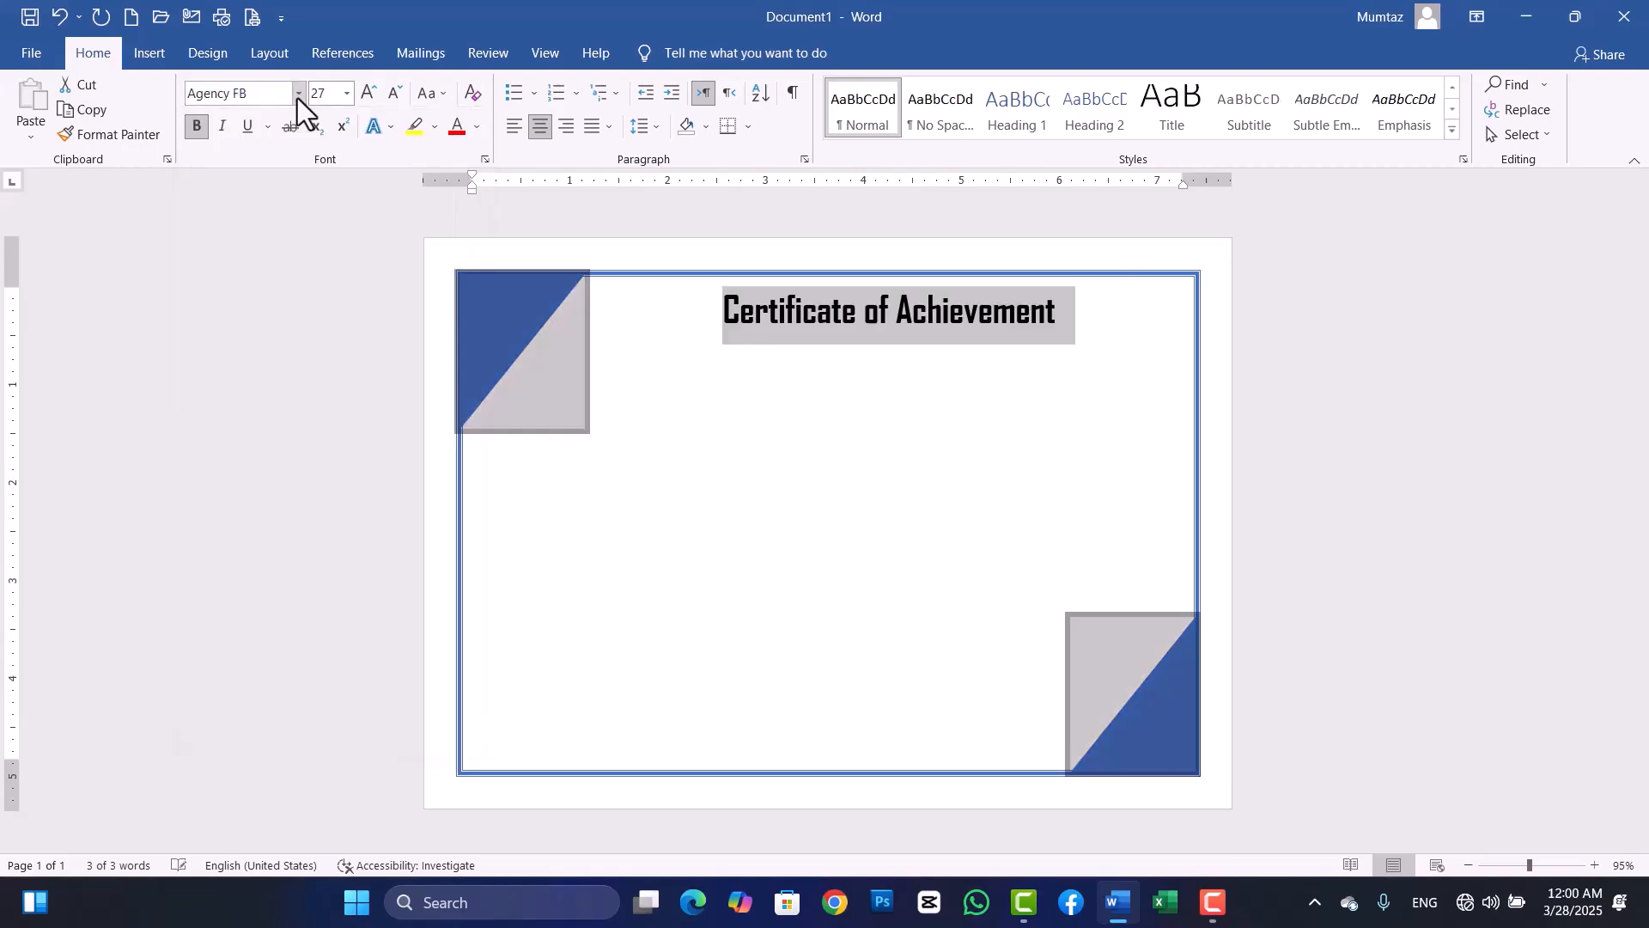
- Select the certificate title again and set its font size to 29
{"action": "left_click", "coordinate": [730, 436]}
{"action": "left_click", "coordinate": [865, 322]}
{"action": "left_click_drag", "start_coordinate": [736, 314], "coordinate": [1038, 314]}
{"action": "key", "text": "ctrl+bracketright"}
{"action": "key", "text": "ctrl+bracketright"}
{"action": "key", "text": "ctrl+bracketright"}
{"action": "key", "text": "ctrl+bracketright"}
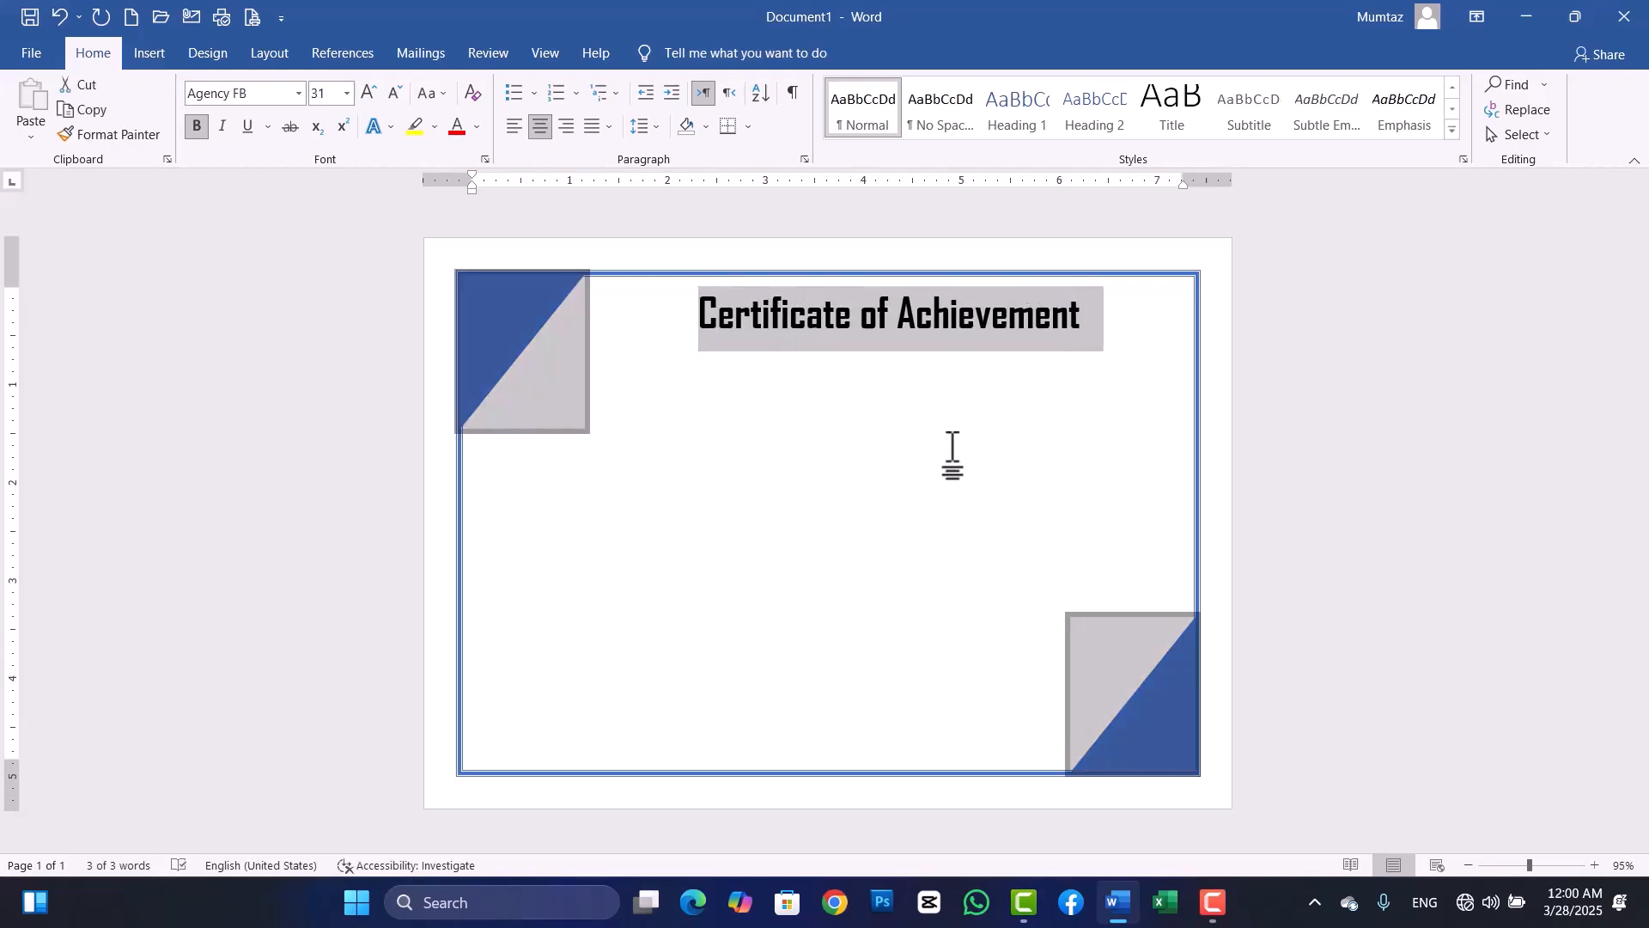
{"action": "key", "text": "ctrl+bracketleft"}
{"action": "key", "text": "ctrl+bracketleft"}
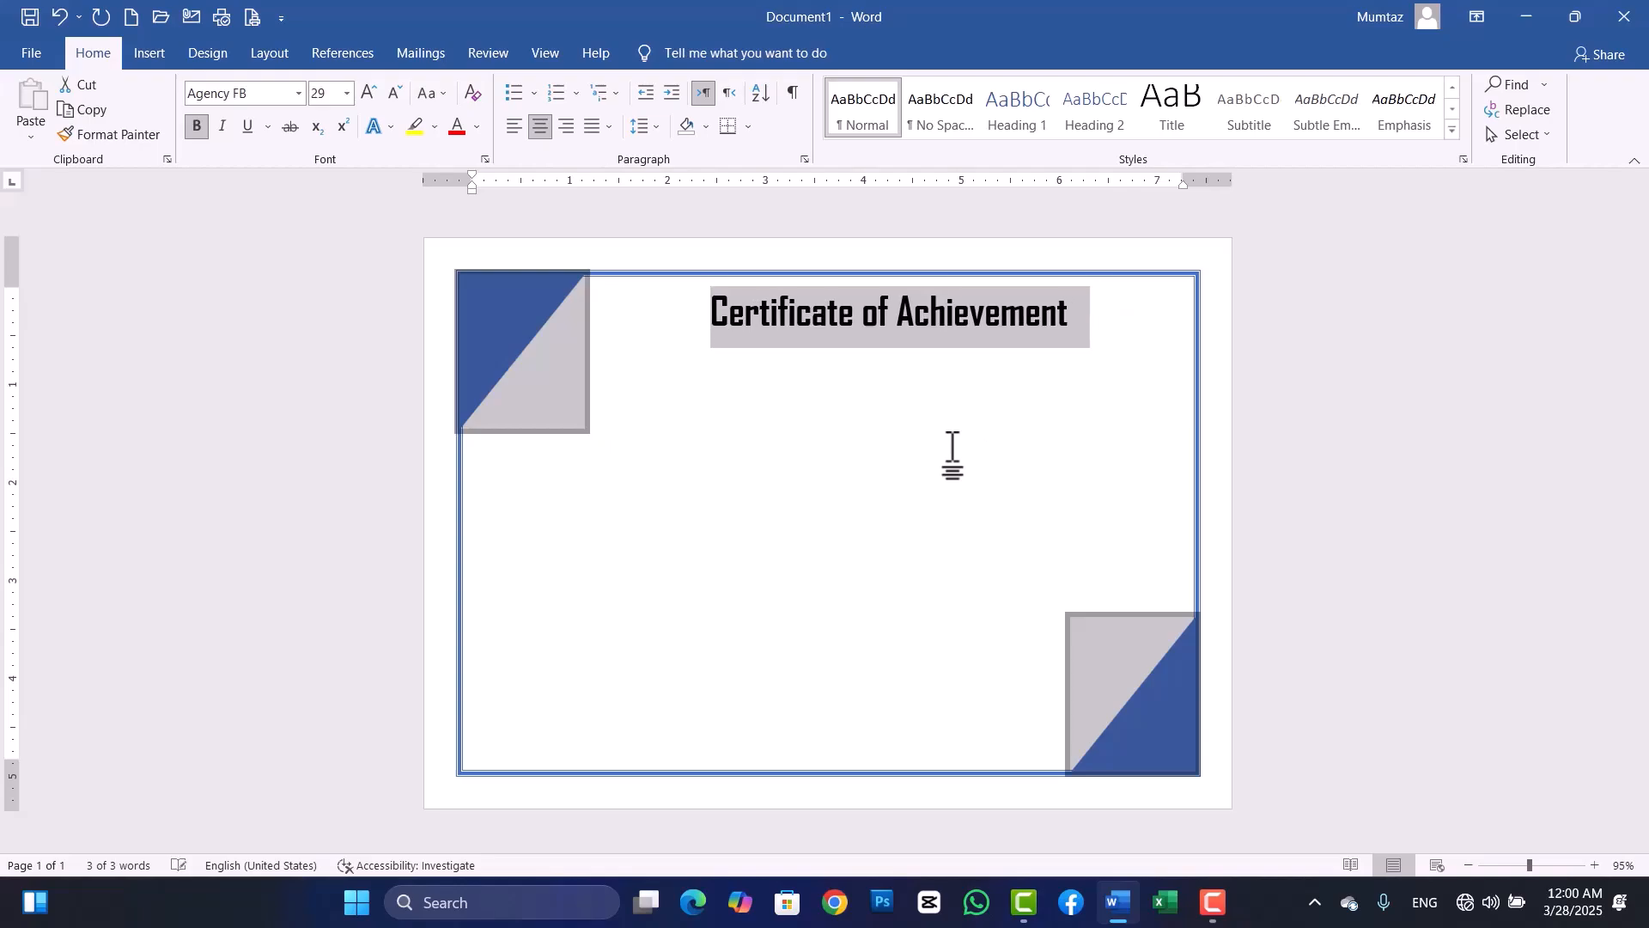
{"action": "left_click", "coordinate": [952, 455]}
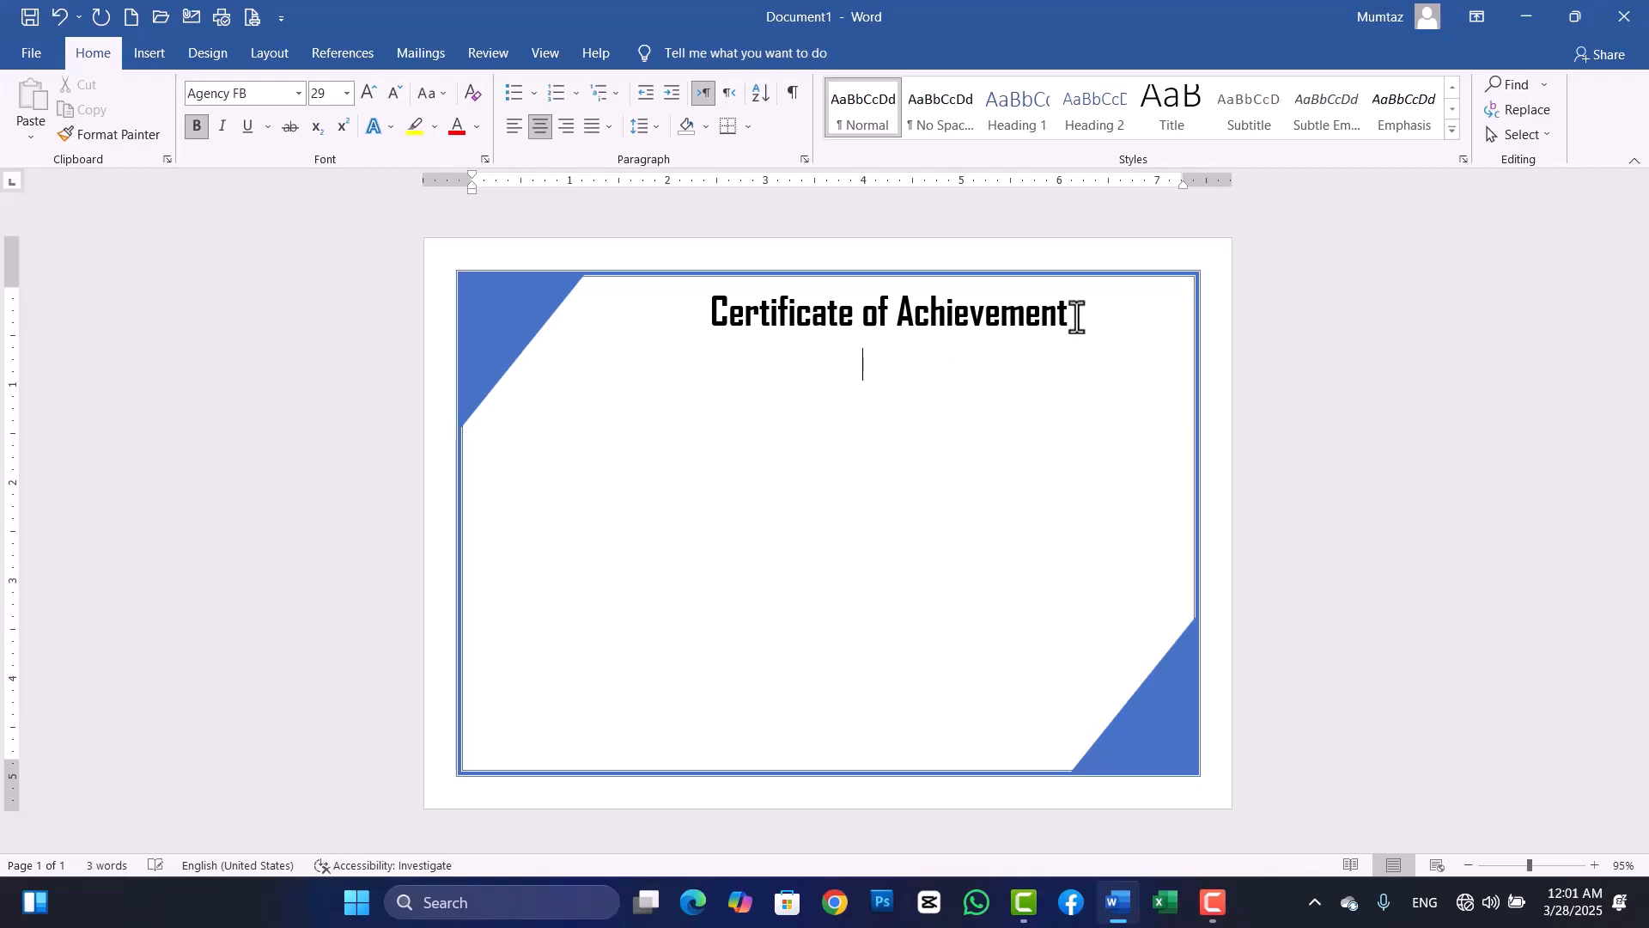
- Insert the blue book-and-sun emblem picture "images - Copy" from the Desktop folder and give it Tight text wrapping
{"action": "left_click", "coordinate": [157, 65]}
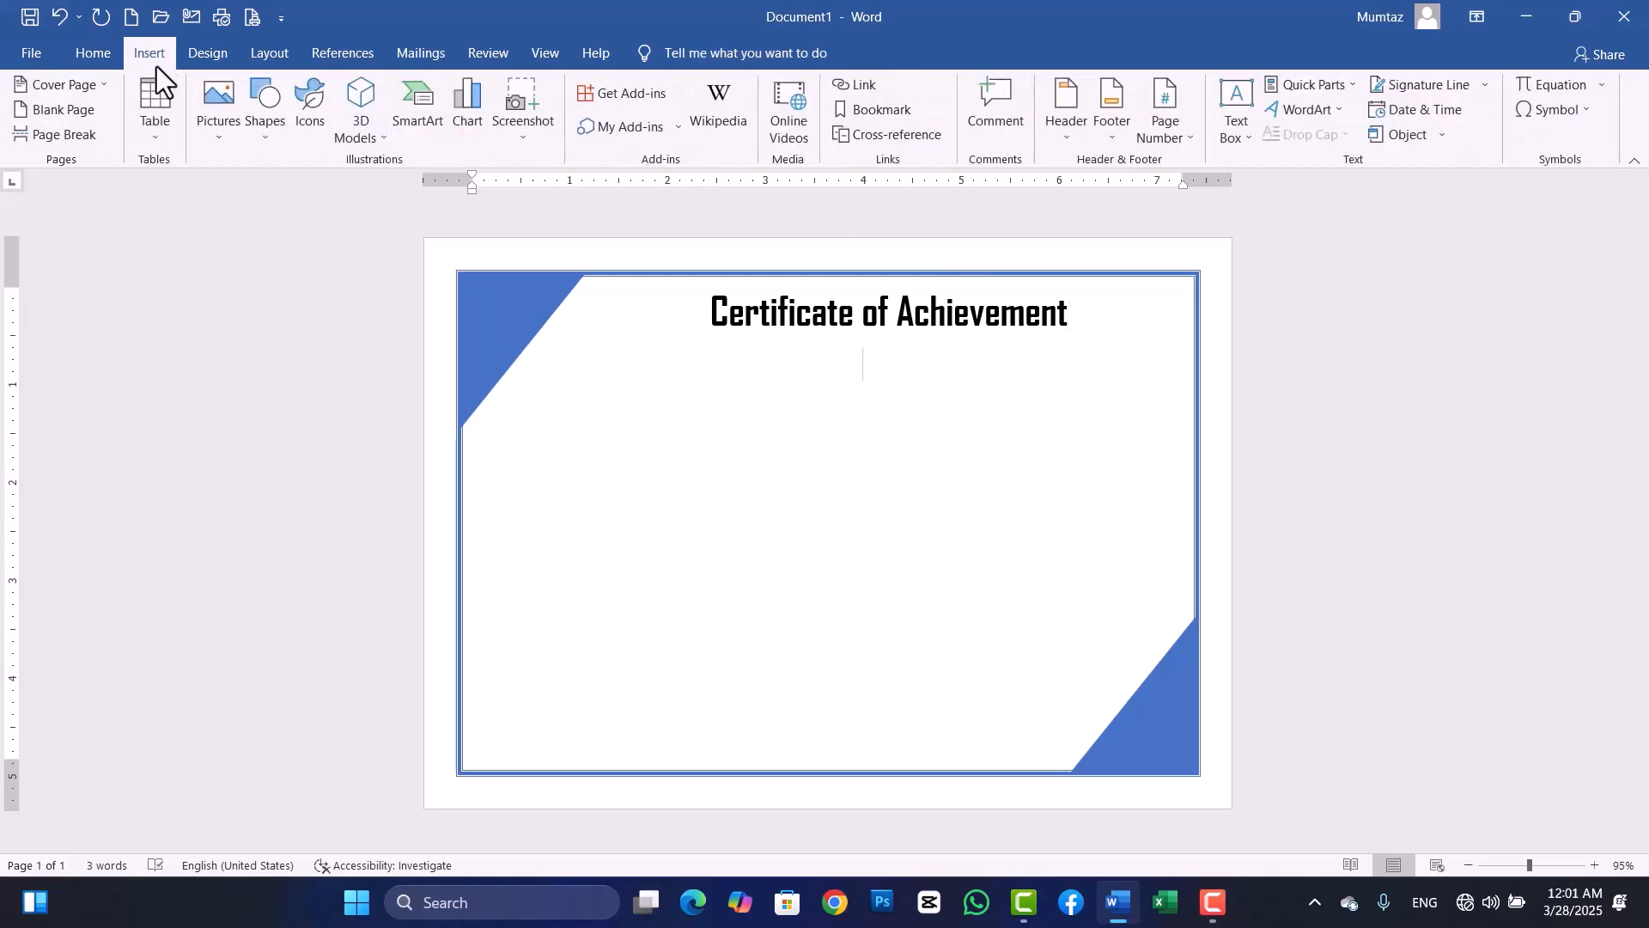
{"action": "left_click", "coordinate": [218, 143]}
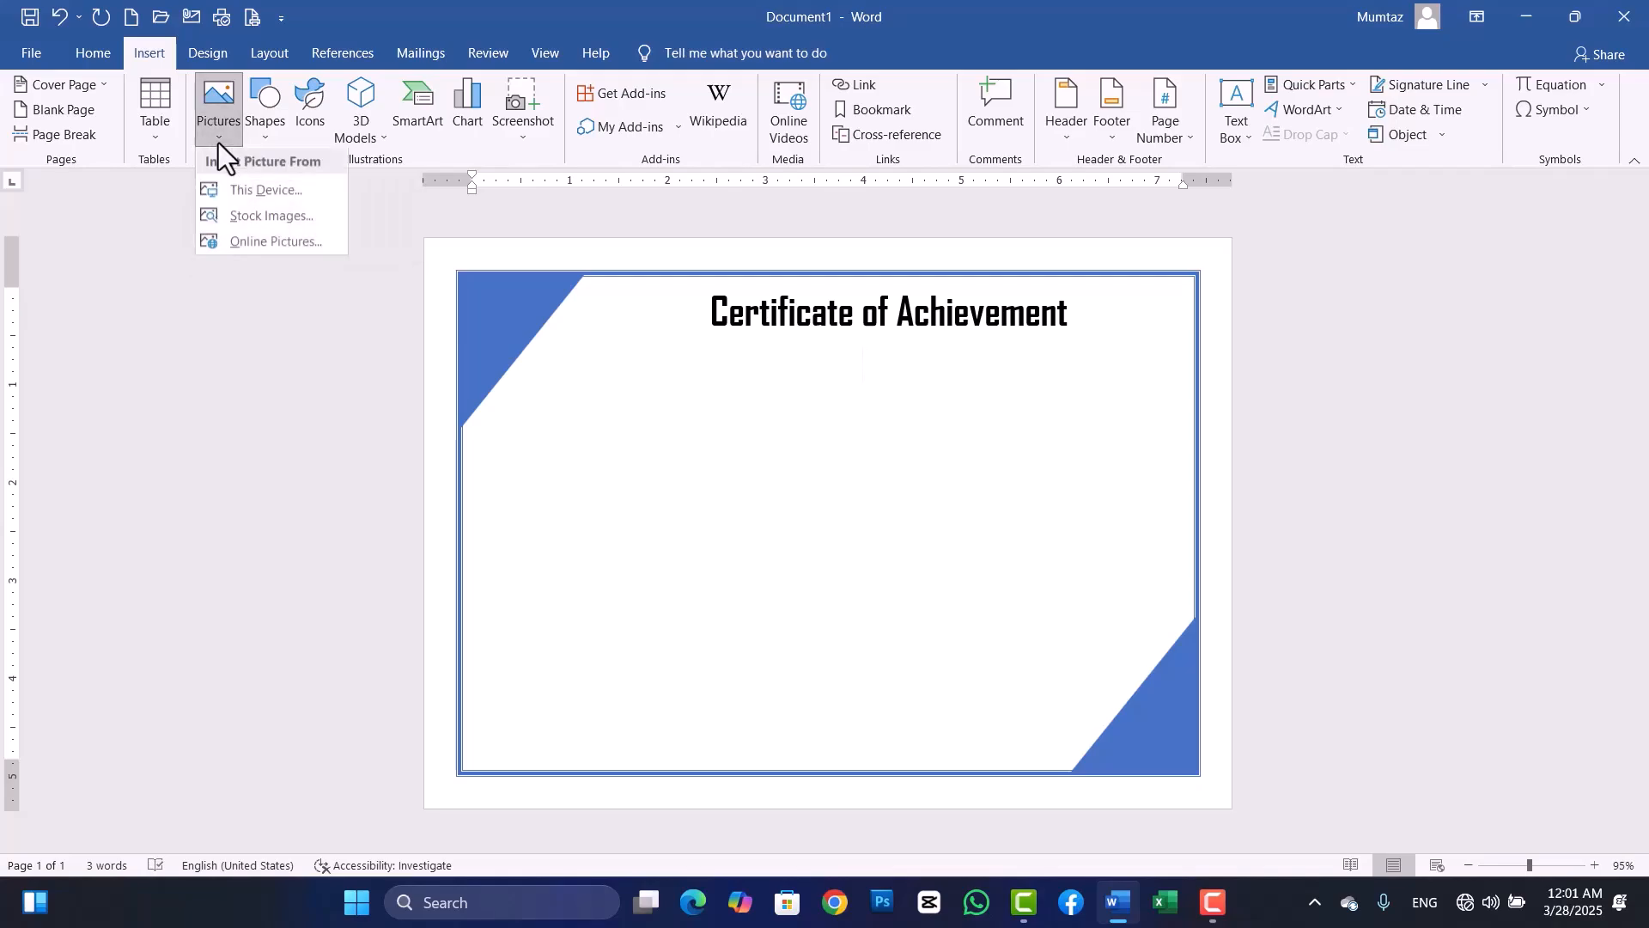
{"action": "left_click", "coordinate": [249, 198]}
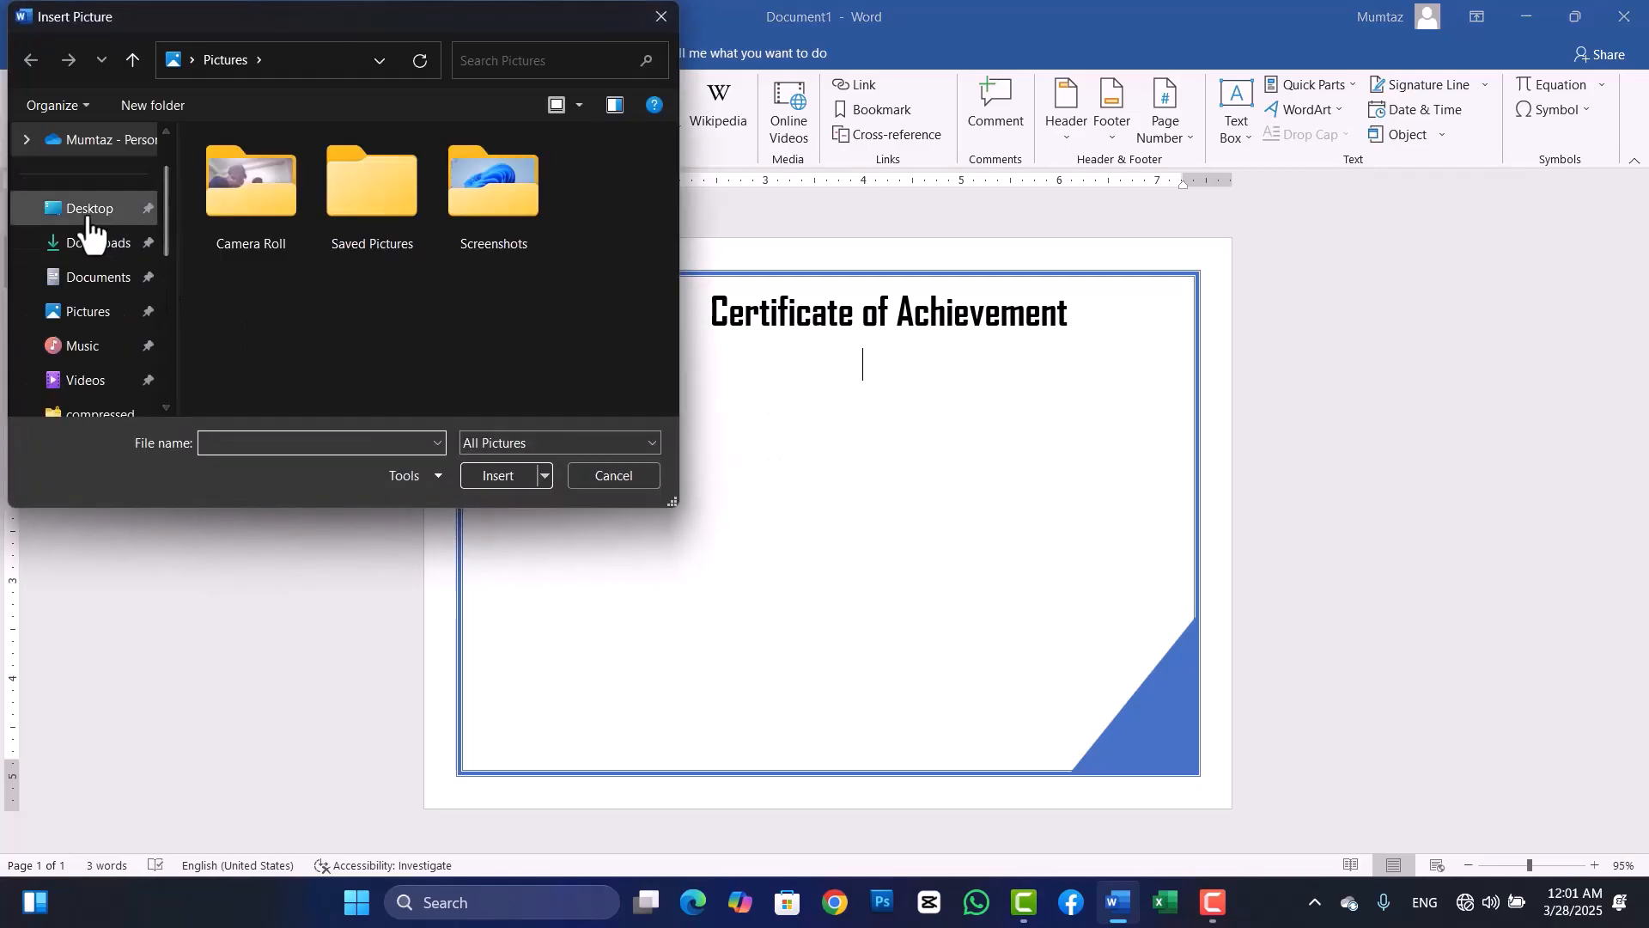
{"action": "left_click", "coordinate": [89, 225]}
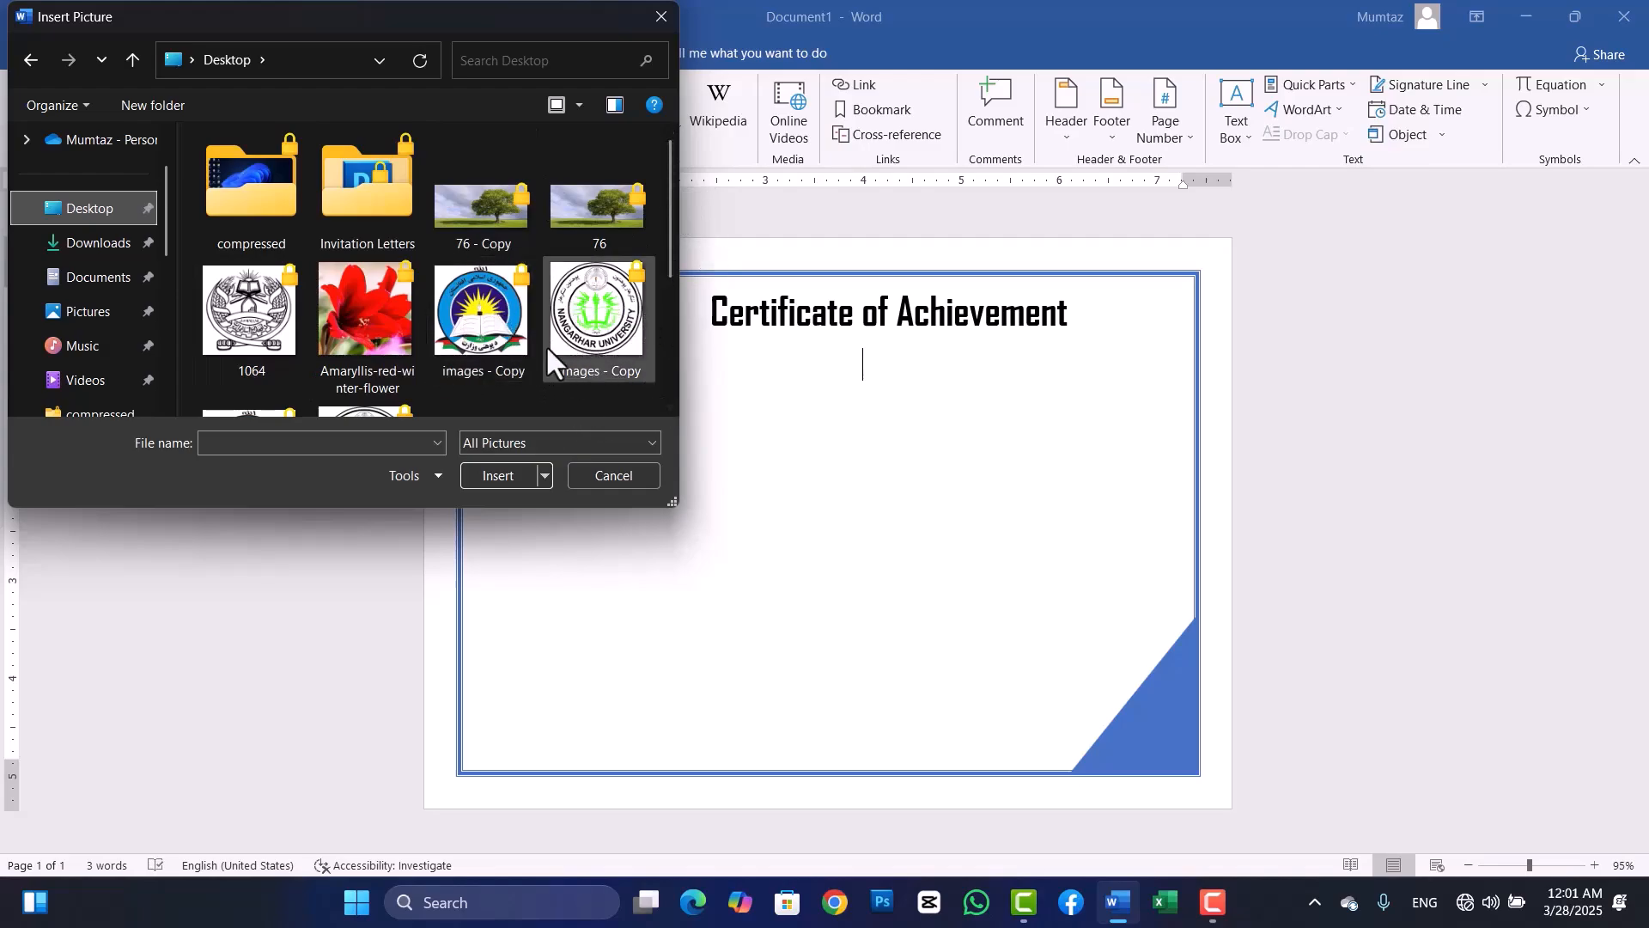
{"action": "left_click", "coordinate": [483, 320]}
{"action": "left_click", "coordinate": [498, 475]}
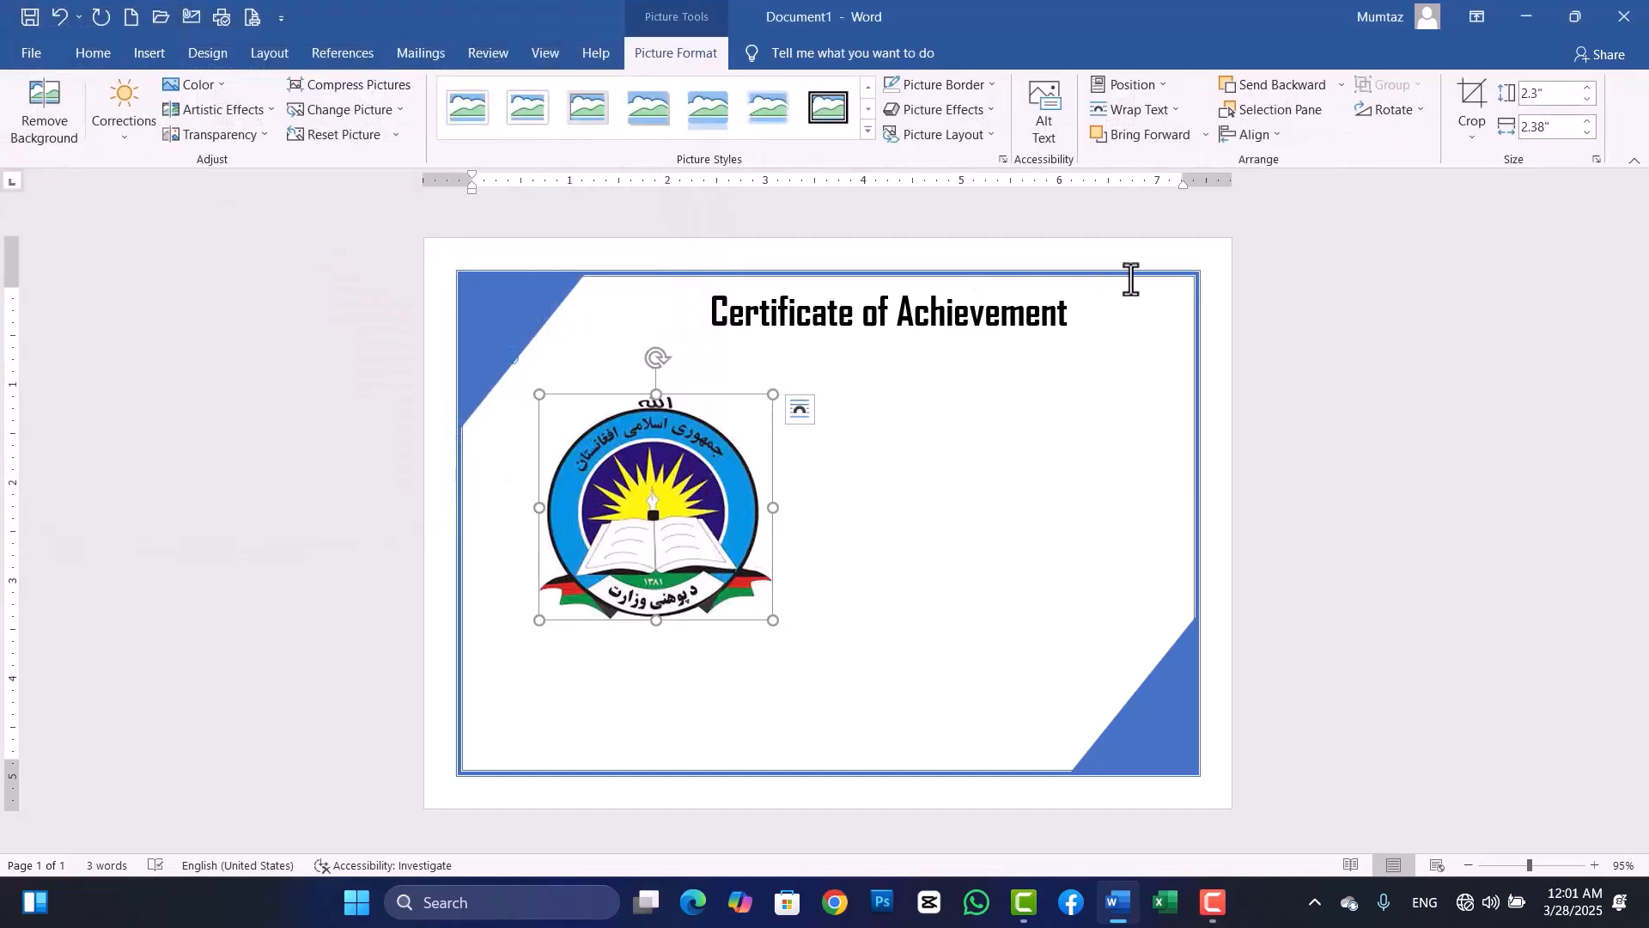
{"action": "left_click", "coordinate": [1180, 115]}
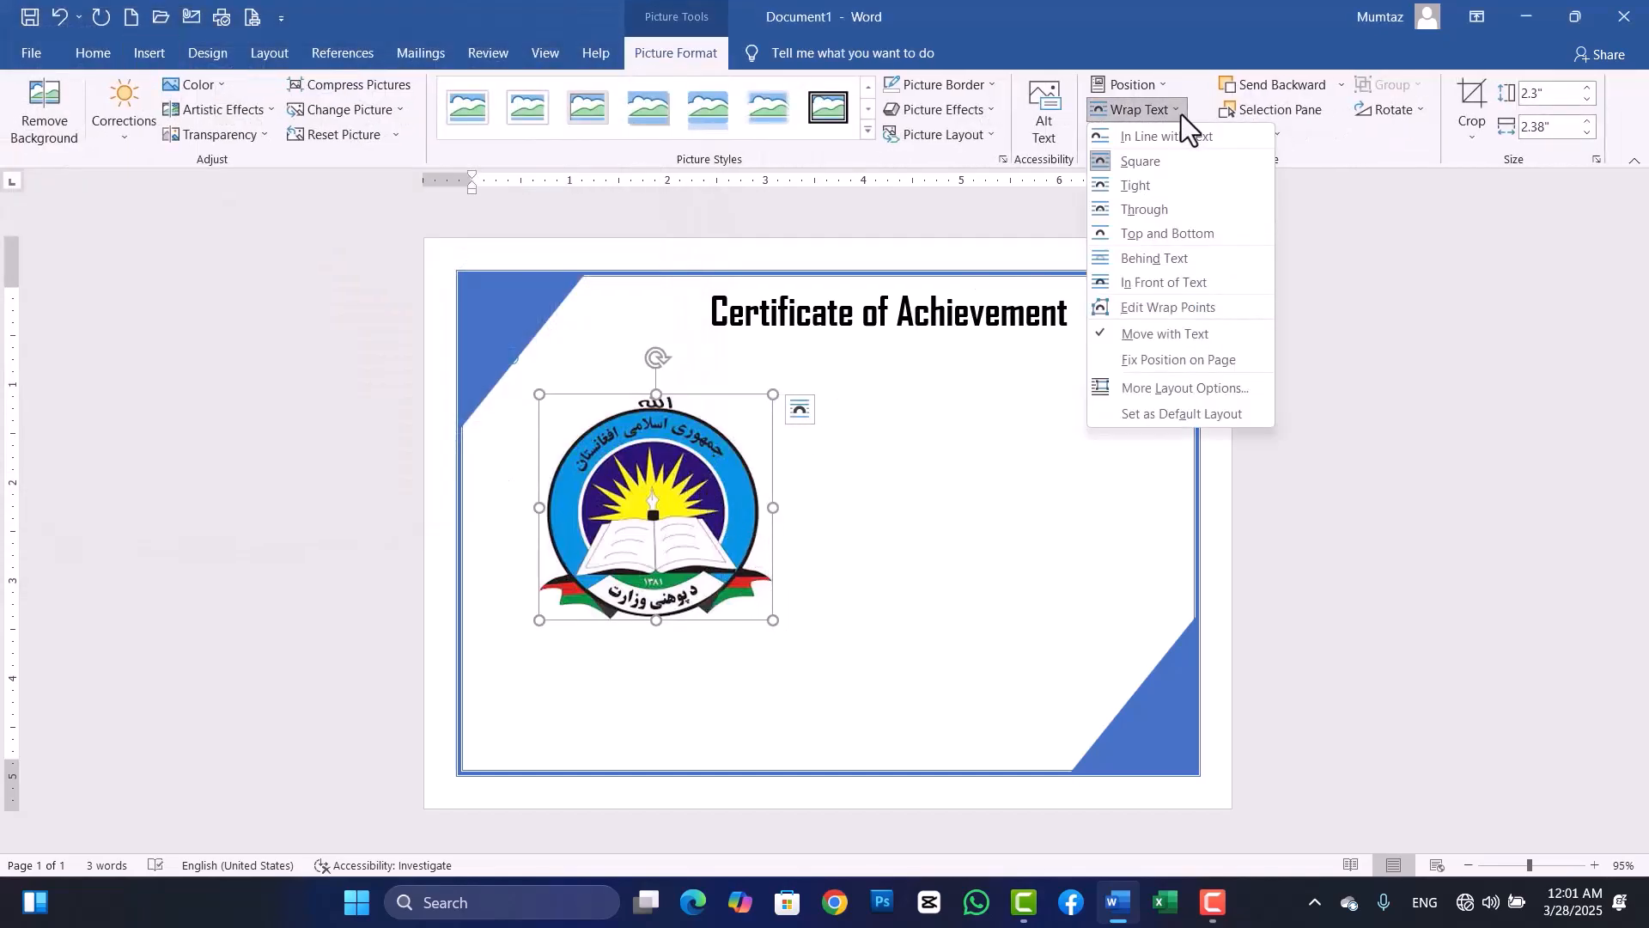
{"action": "left_click", "coordinate": [1137, 186]}
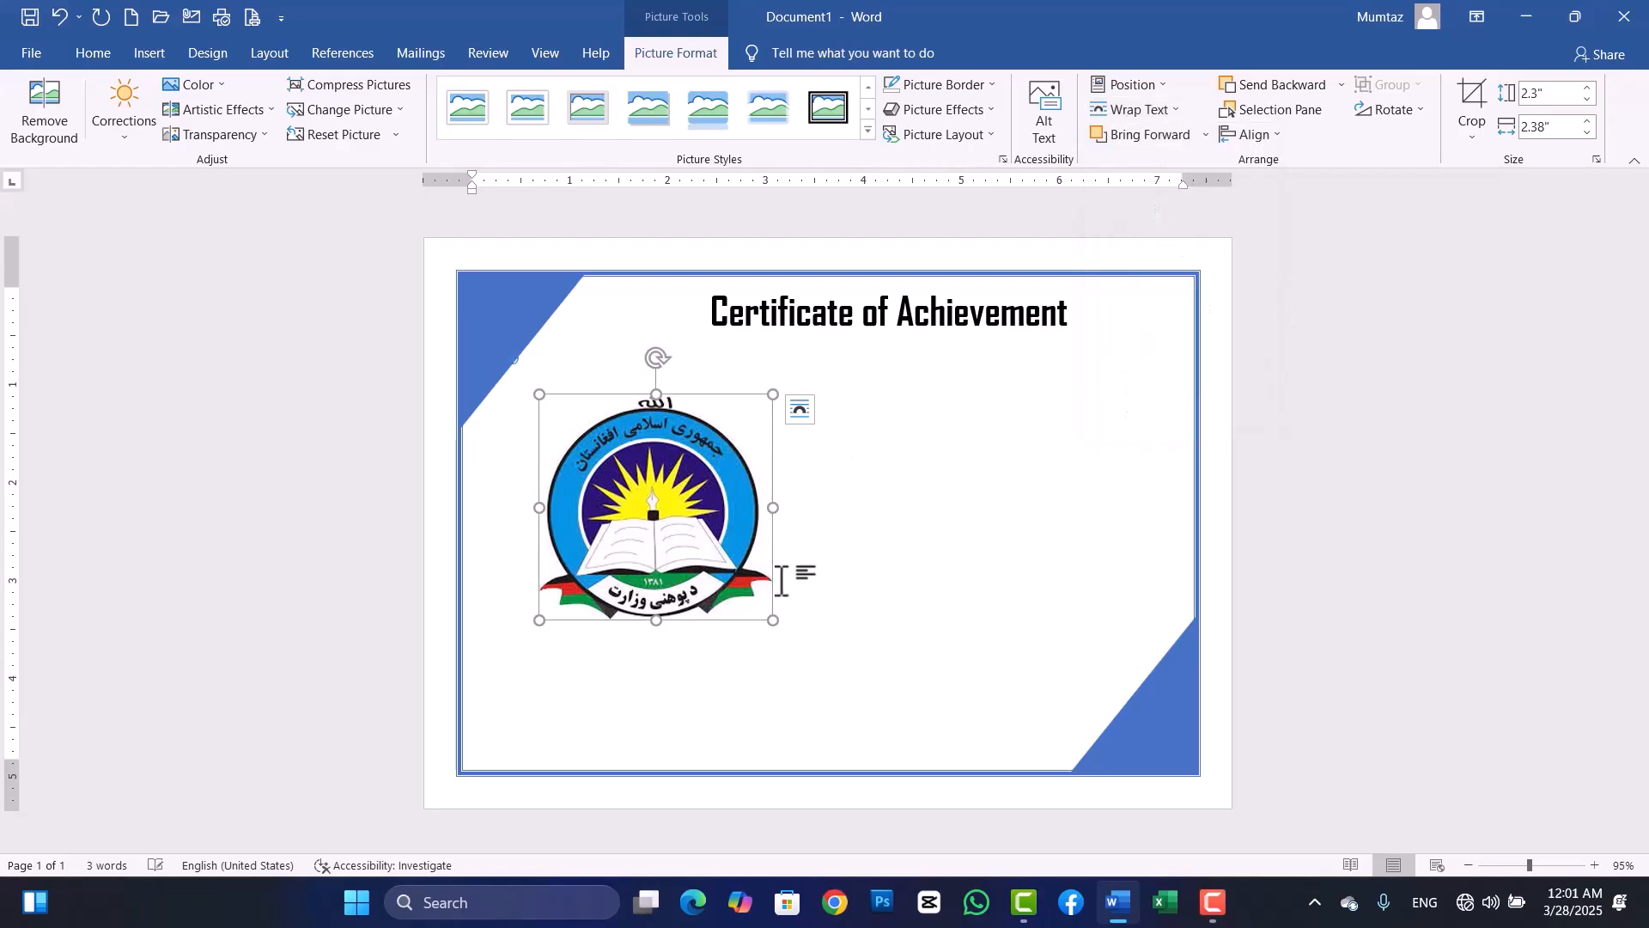
- Shrink the emblem picture and place it between the upper-left corner triangle and the certificate title
{"action": "left_click_drag", "start_coordinate": [773, 620], "coordinate": [685, 535]}
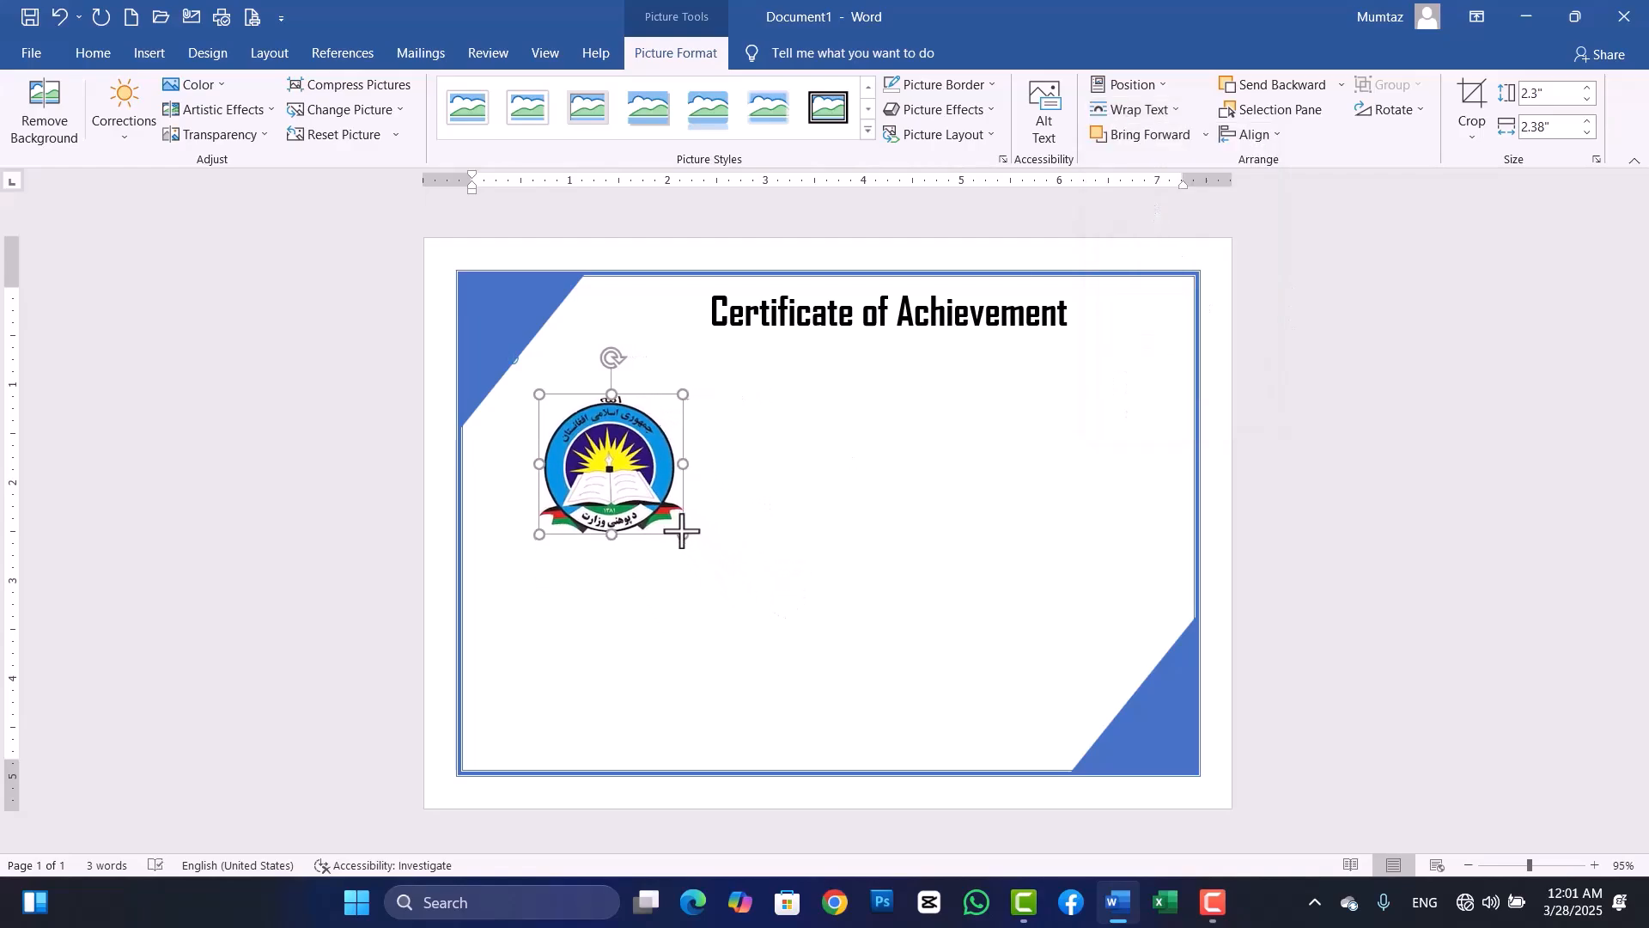
{"action": "left_click_drag", "start_coordinate": [599, 461], "coordinate": [645, 354]}
{"action": "left_click_drag", "start_coordinate": [706, 404], "coordinate": [714, 418]}
{"action": "left_click", "coordinate": [770, 529]}
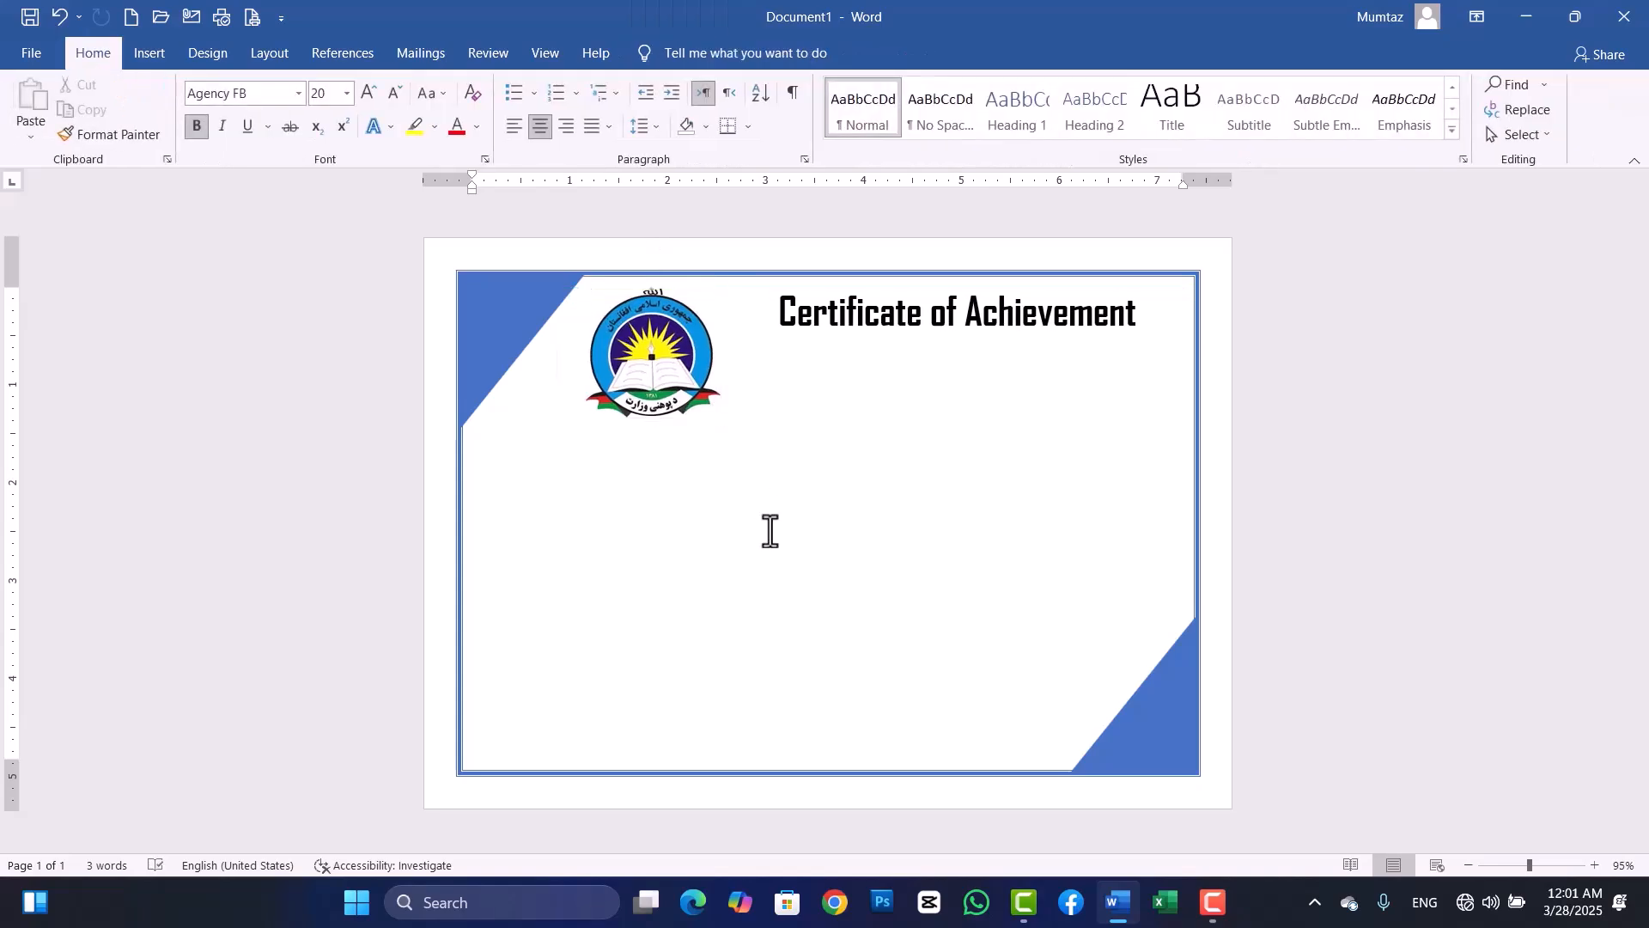